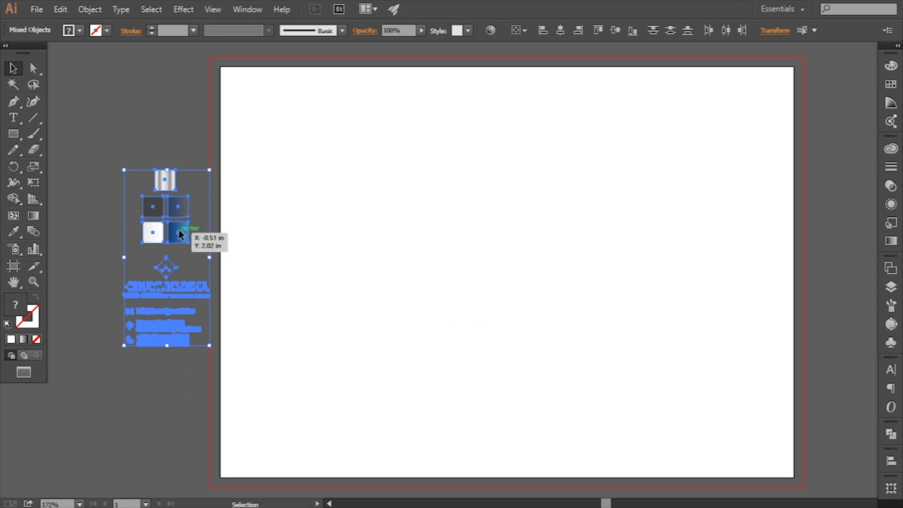
Deselect the palette objects and draw a 7 x 5 in rectangle covering the whole artboard.
{"action": "left_click", "coordinate": [389, 250]}
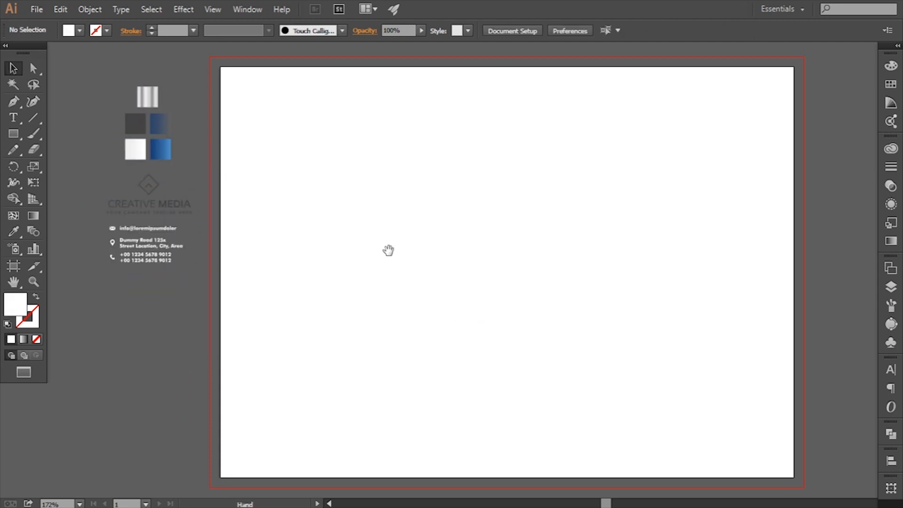
{"action": "left_click_drag", "start_coordinate": [388, 249], "coordinate": [365, 245]}
{"action": "left_click", "coordinate": [14, 134]}
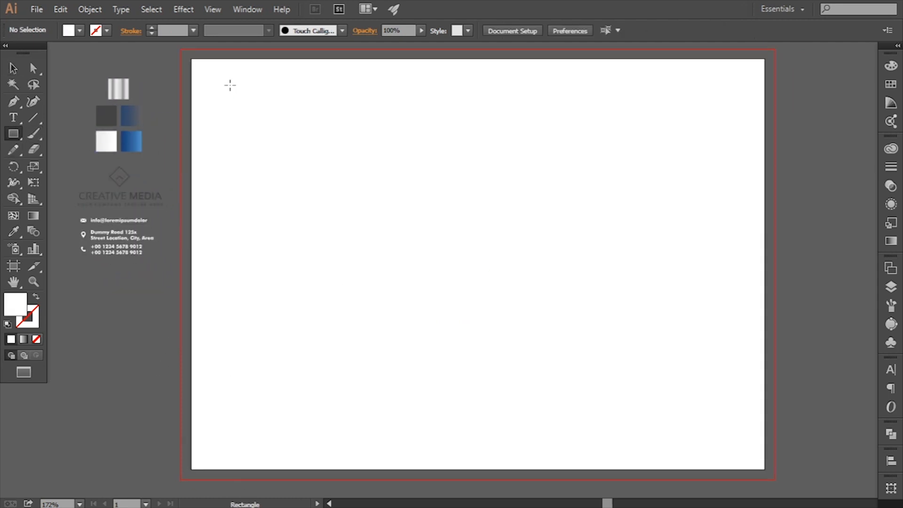
{"action": "left_click_drag", "start_coordinate": [190, 57], "coordinate": [764, 469]}
Resize the rectangle about its centre to 6.75 in wide and 4.75 in high.
{"action": "left_click", "coordinate": [591, 32]}
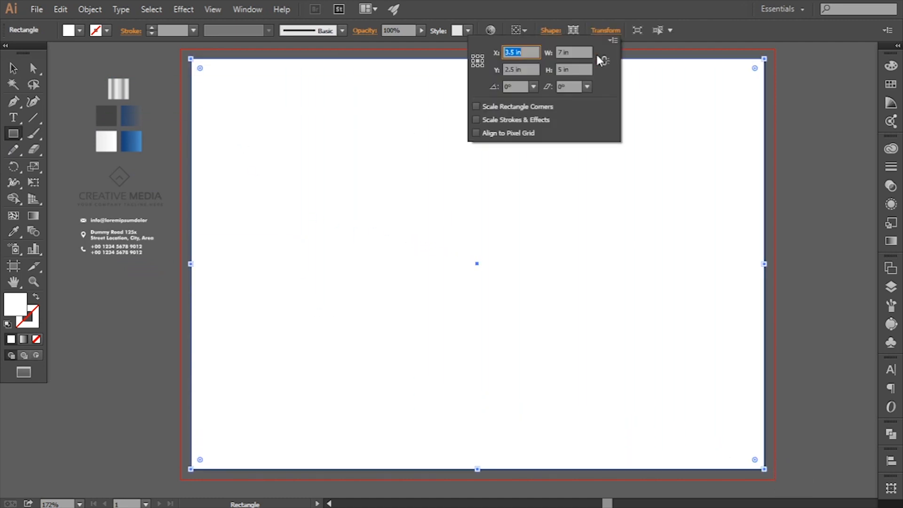
{"action": "left_click", "coordinate": [561, 52]}
{"action": "type", "text": "6.75"}
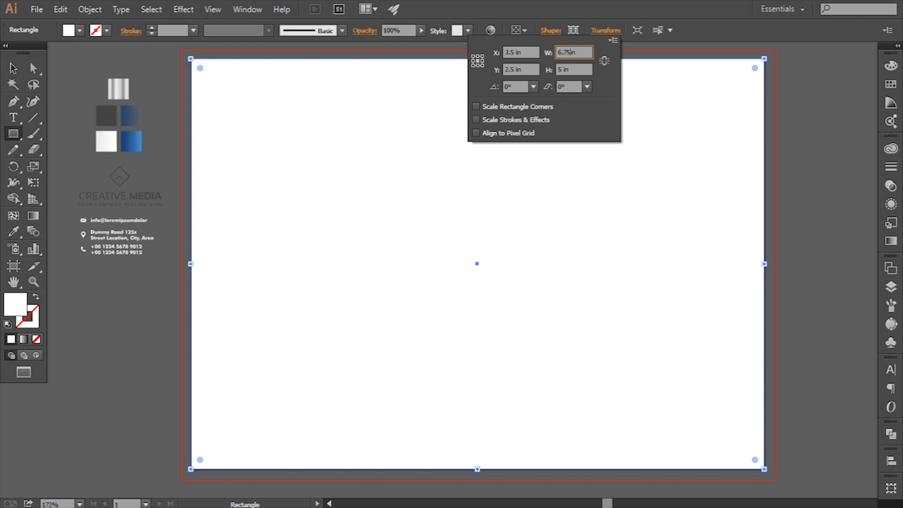
{"action": "key", "text": "Tab"}
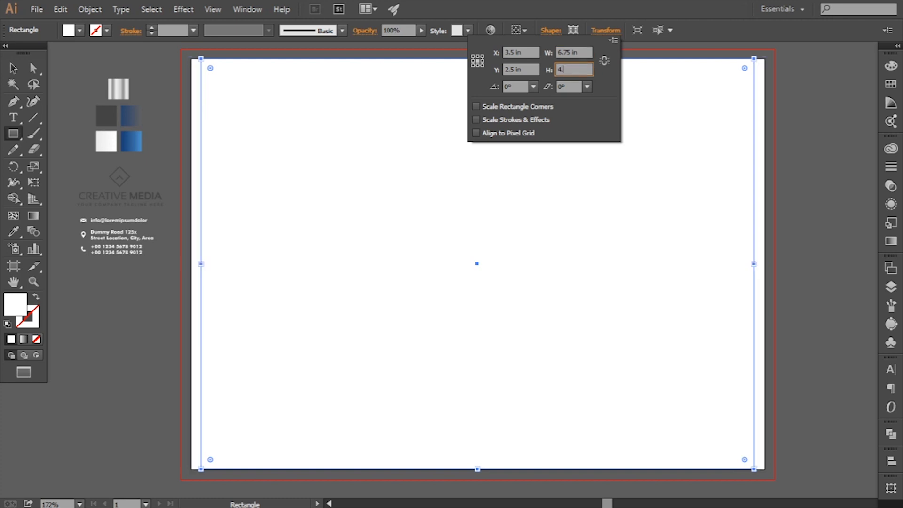
{"action": "key", "text": "Return"}
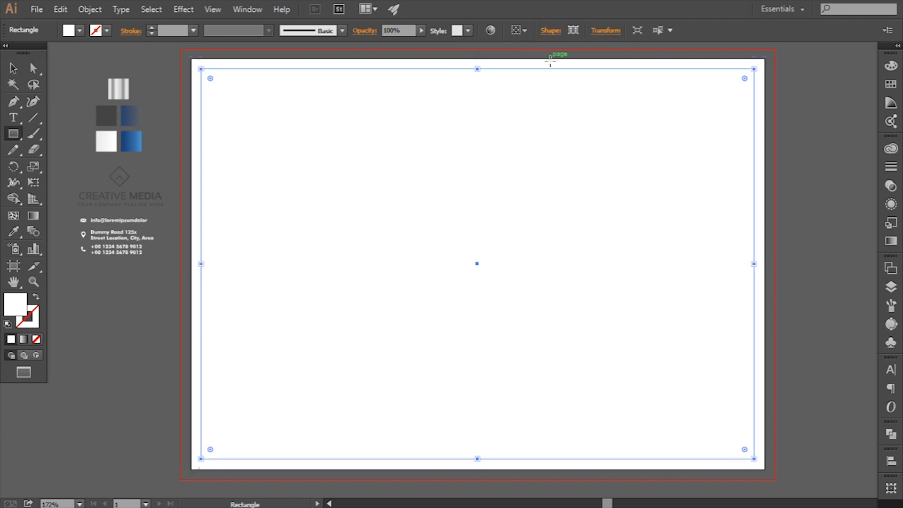
Convert the 6.75 x 4.75 in rectangle into a safe-margin guide and deselect everything.
{"action": "right_click", "coordinate": [543, 109]}
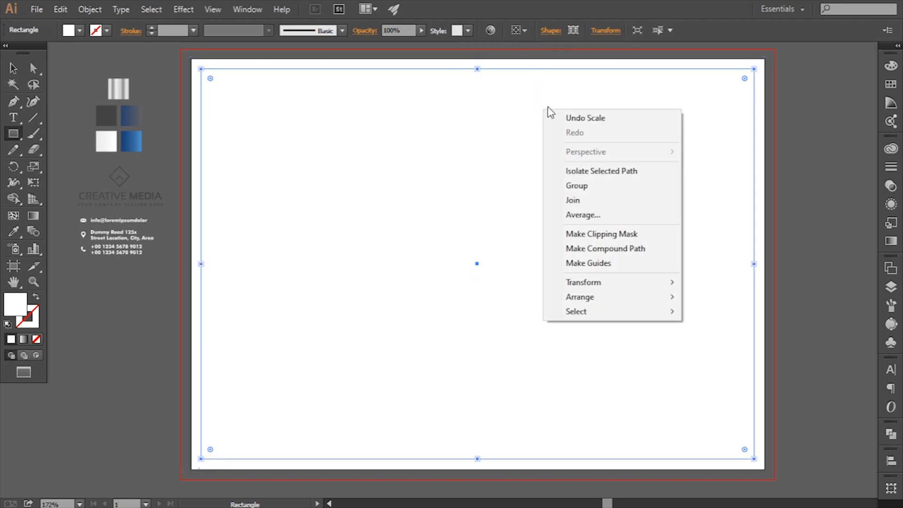
{"action": "left_click", "coordinate": [593, 267]}
{"action": "left_click", "coordinate": [13, 68]}
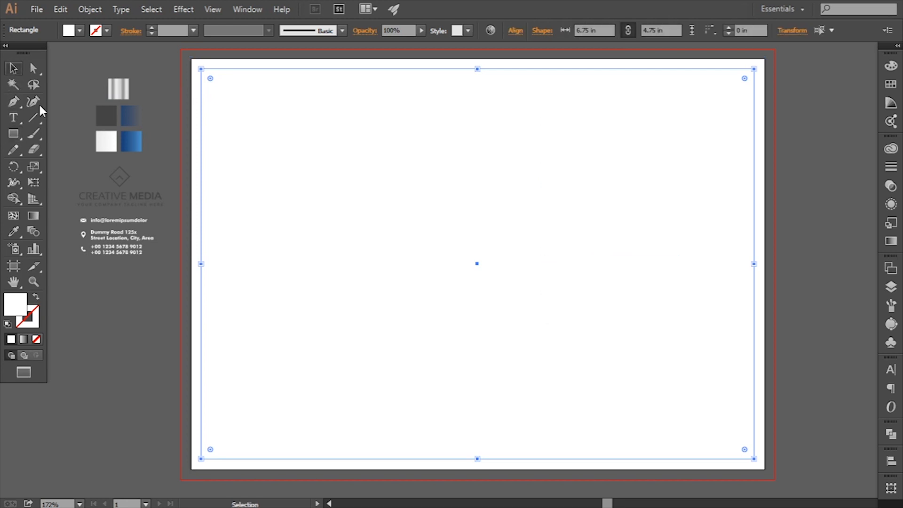
{"action": "left_click_drag", "start_coordinate": [121, 390], "coordinate": [128, 387]}
{"action": "left_click", "coordinate": [128, 389]}
Draw a rectangle to the bleed edges and fill it with the white-to-light-grey gradient sampled from the palette square.
{"action": "left_click_drag", "start_coordinate": [466, 309], "coordinate": [463, 318]}
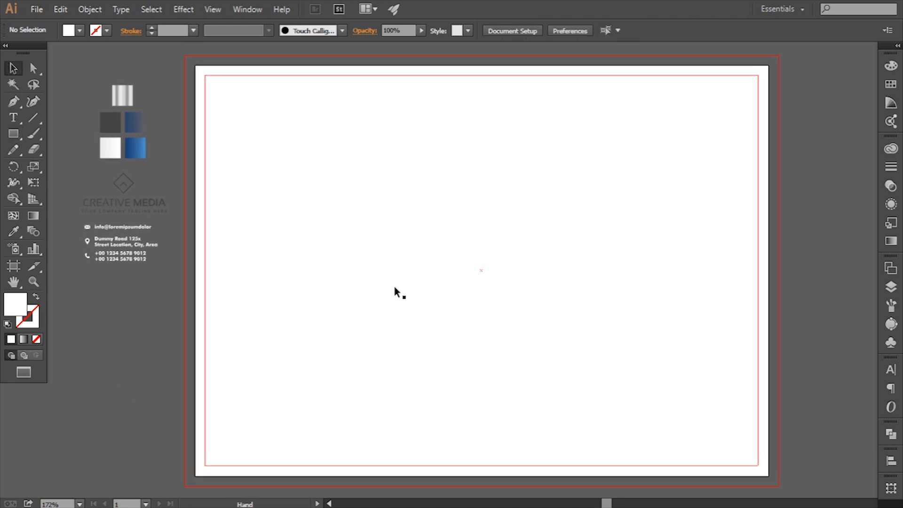
{"action": "left_click", "coordinate": [13, 133]}
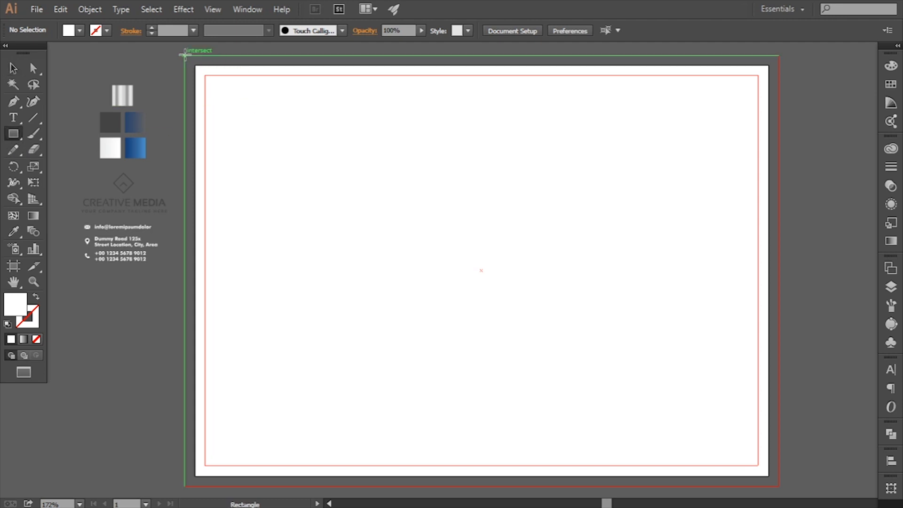
{"action": "mouse_move", "coordinate": [185, 55]}
{"action": "left_mouse_down"}
{"action": "mouse_move", "coordinate": [463, 407]}
{"action": "mouse_move", "coordinate": [701, 476]}
{"action": "mouse_move", "coordinate": [777, 486]}
{"action": "left_mouse_up"}
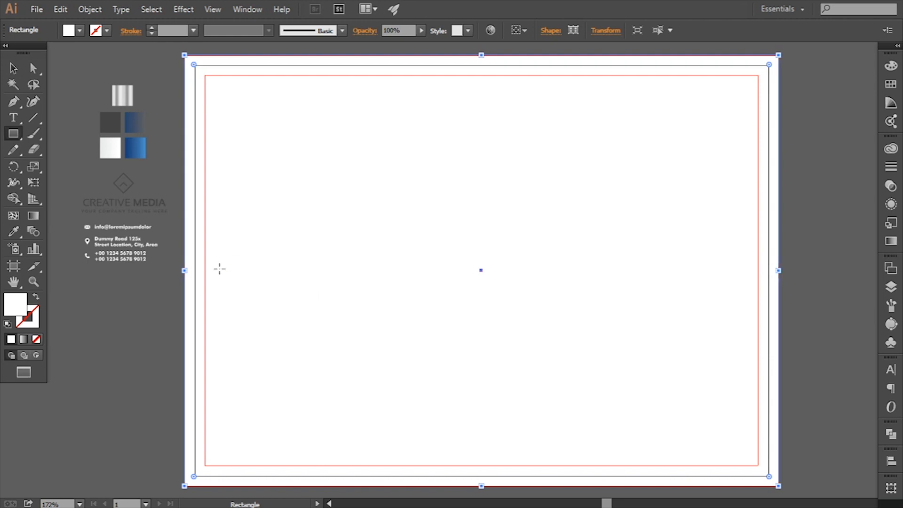
{"action": "left_click", "coordinate": [13, 232]}
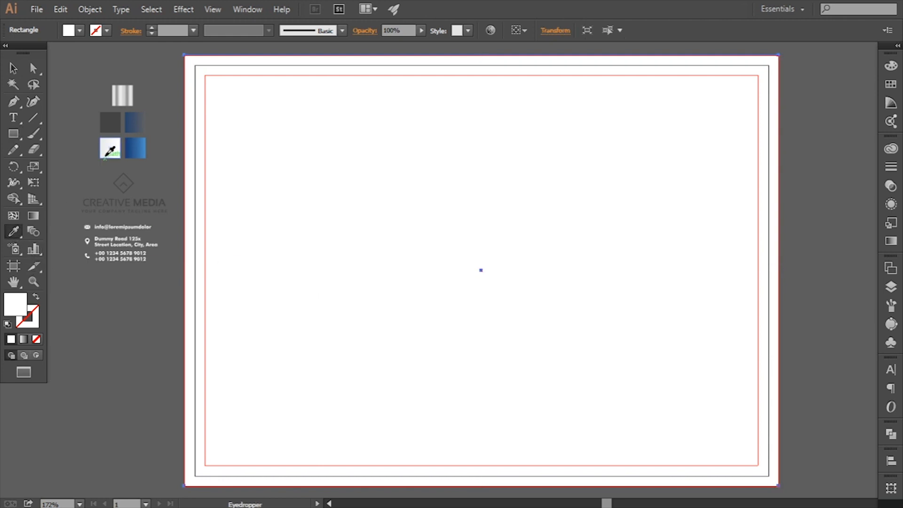
{"action": "left_click", "coordinate": [108, 155]}
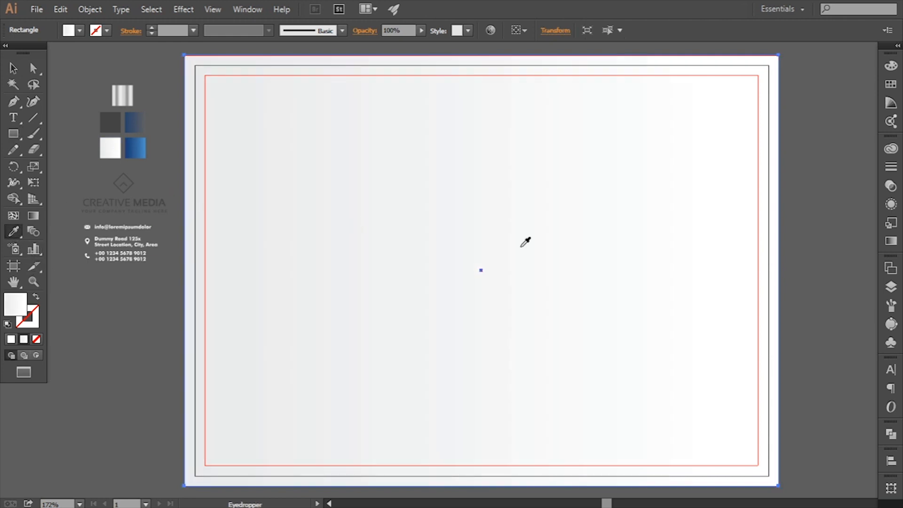
Set the background gradient's angle to -45° and its end stop to 88.71%, then deselect the background.
{"action": "left_click", "coordinate": [891, 241]}
{"action": "left_click", "coordinate": [824, 190]}
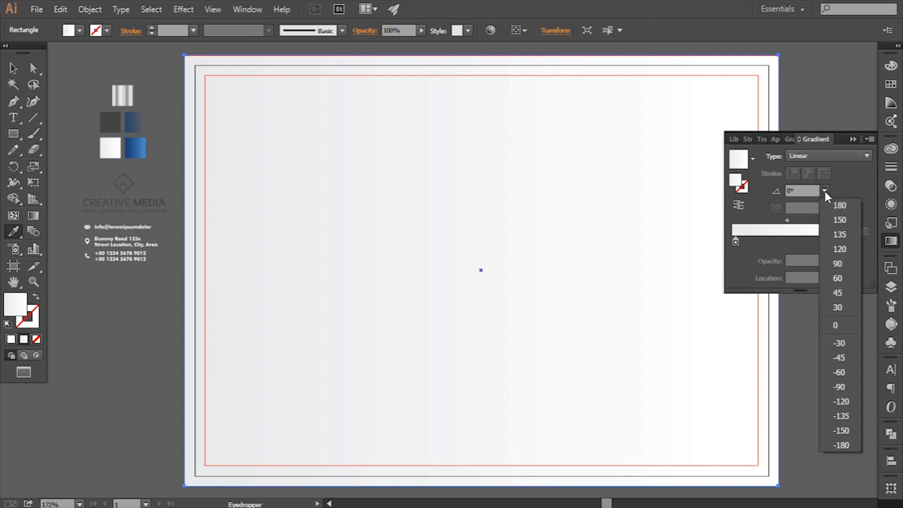
{"action": "left_click", "coordinate": [839, 357]}
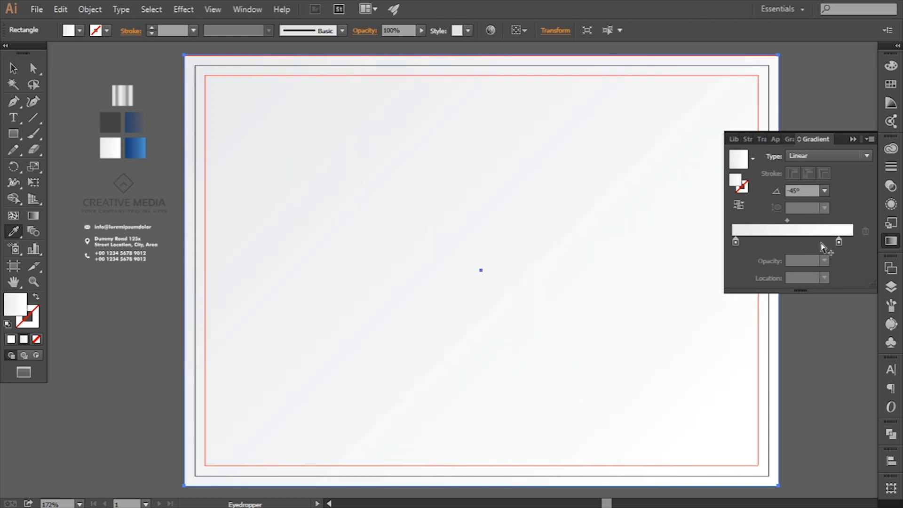
{"action": "left_click_drag", "start_coordinate": [837, 242], "coordinate": [839, 244]}
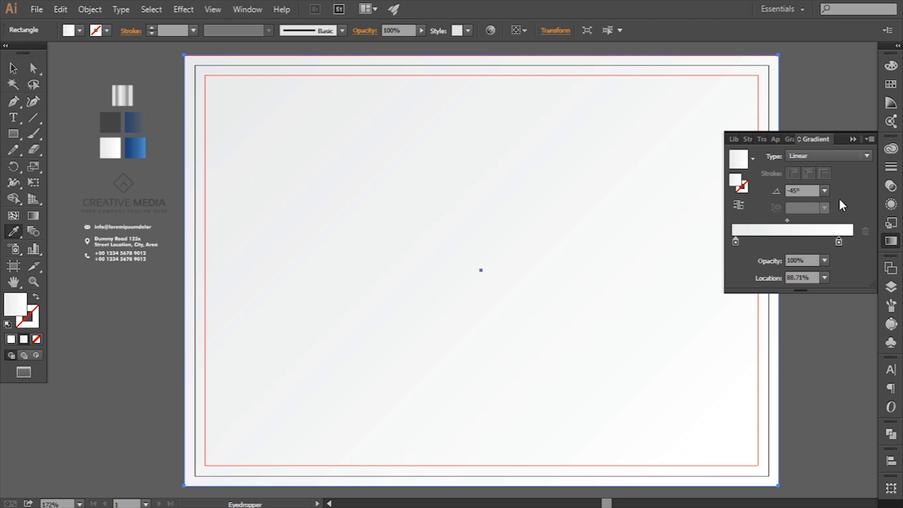
{"action": "left_click", "coordinate": [852, 139]}
{"action": "left_click", "coordinate": [17, 69]}
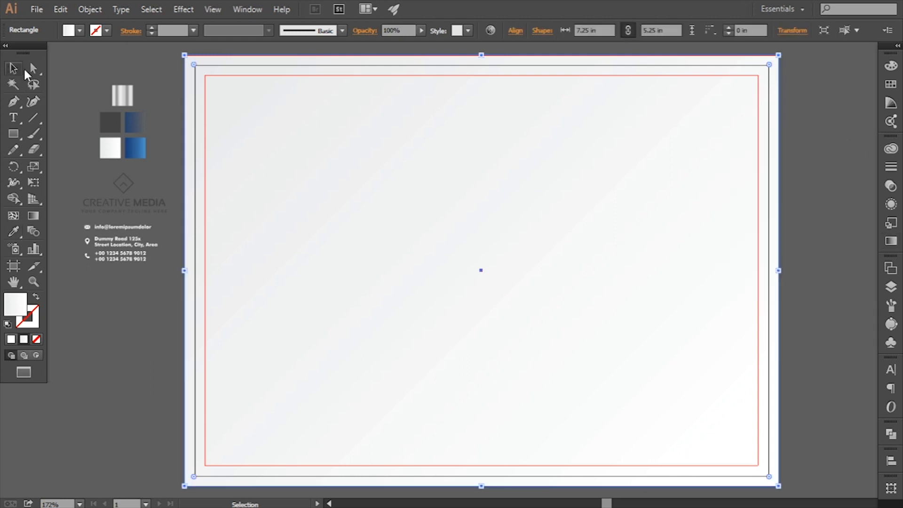
{"action": "left_click", "coordinate": [83, 103]}
With the Pen tool, draw a closed footer band to the bleed edges, its top edge stepping down from about 4.37 in to 4.77 in through a slant.
{"action": "key", "text": "space"}
{"action": "left_click_drag", "start_coordinate": [379, 314], "coordinate": [385, 311]}
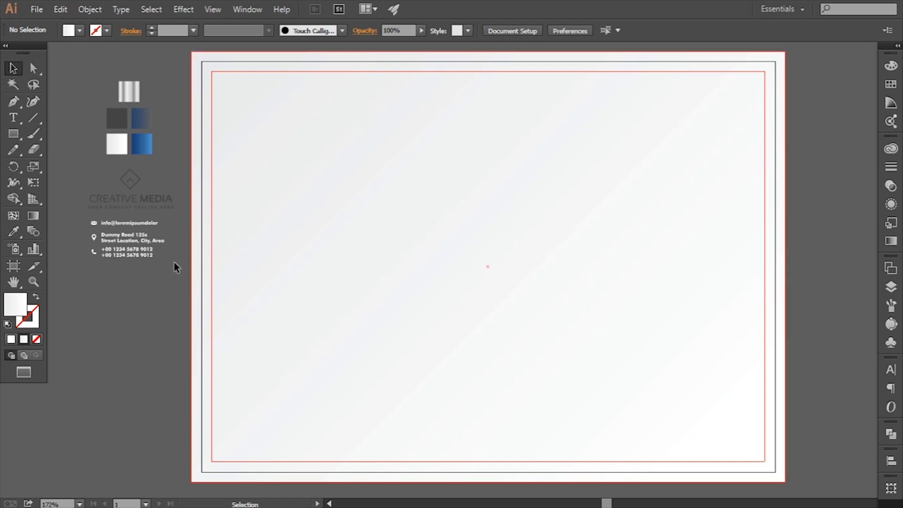
{"action": "left_click", "coordinate": [9, 105]}
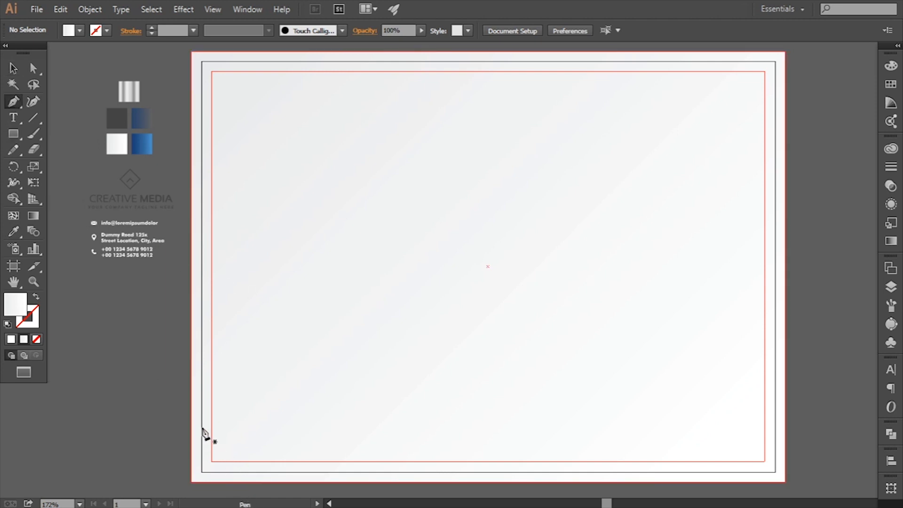
{"action": "left_click", "coordinate": [191, 420]}
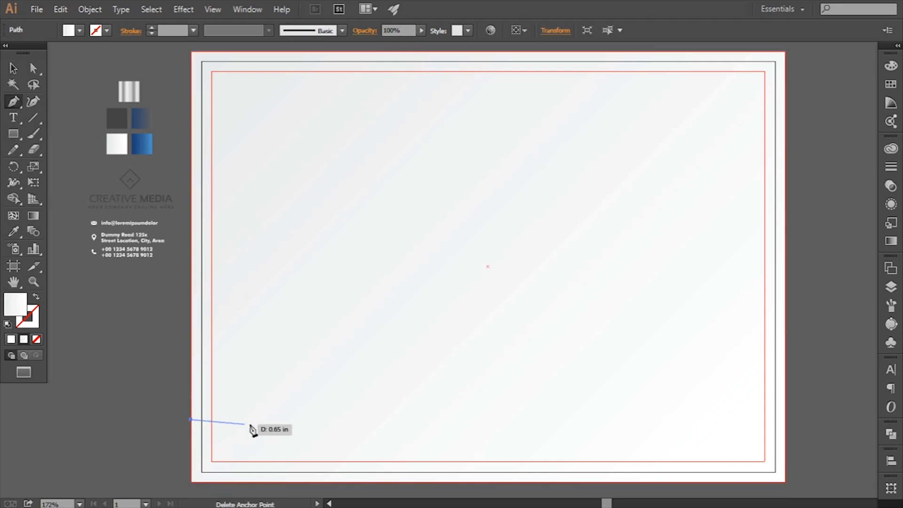
{"action": "left_click", "coordinate": [406, 419]}
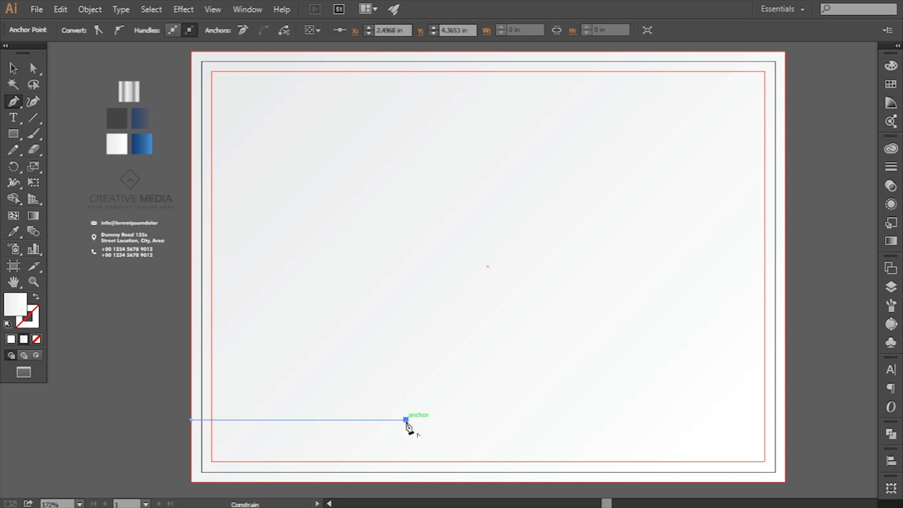
{"action": "left_click", "coordinate": [386, 452]}
{"action": "left_click", "coordinate": [784, 452]}
{"action": "left_click", "coordinate": [784, 481]}
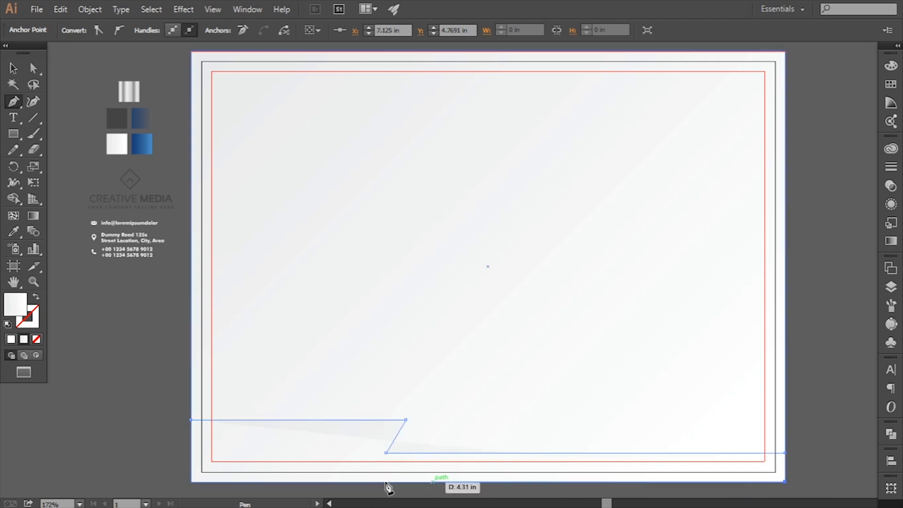
{"action": "left_click", "coordinate": [191, 481]}
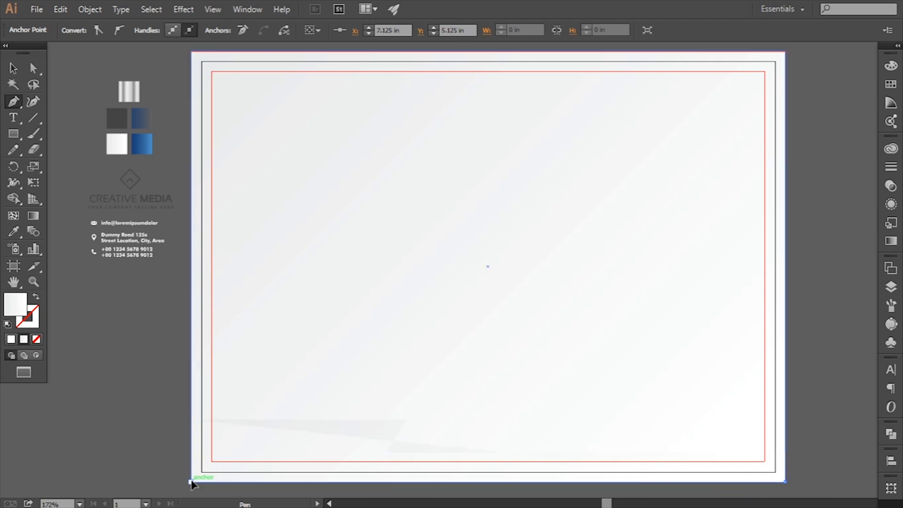
{"action": "left_click", "coordinate": [190, 419]}
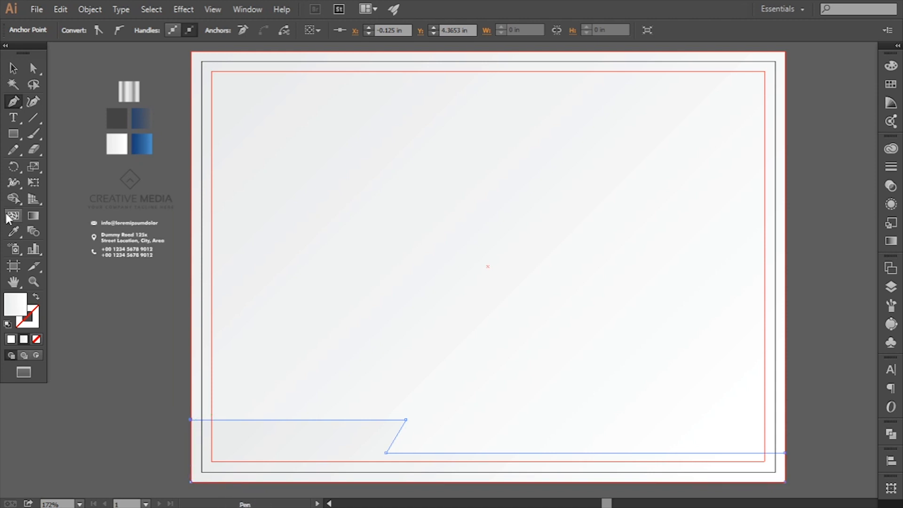
Fill the footer band with the sampled dark-blue-to-grey gradient and shift its midpoint to about 52.69%, then deselect the band.
{"action": "left_click", "coordinate": [11, 231]}
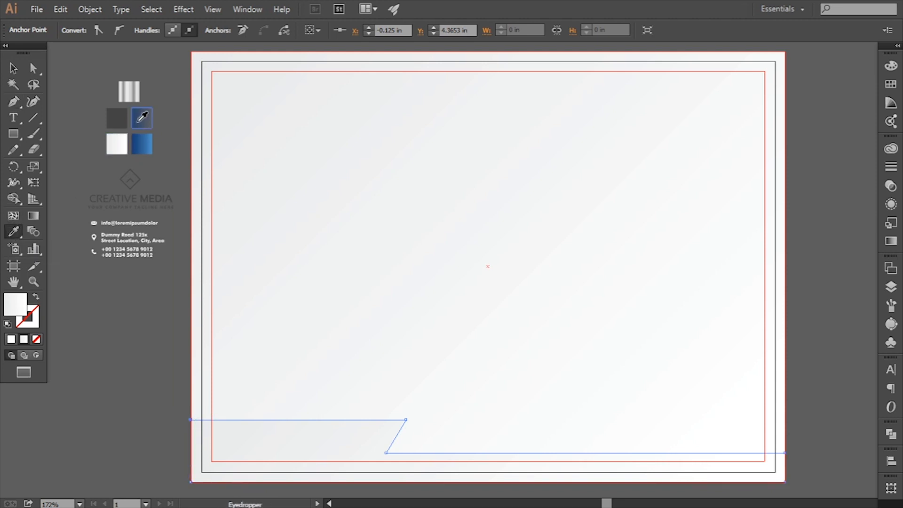
{"action": "left_click", "coordinate": [139, 121]}
{"action": "left_click_drag", "start_coordinate": [262, 318], "coordinate": [252, 283]}
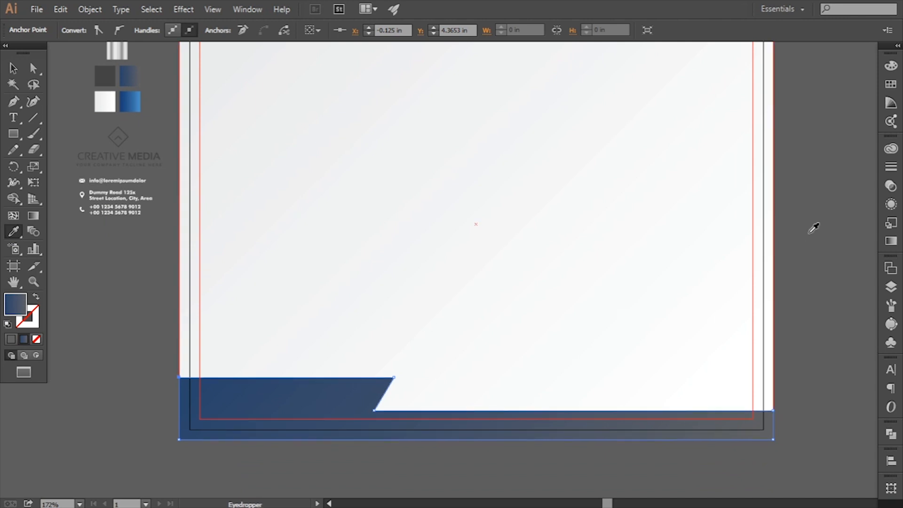
{"action": "left_click", "coordinate": [890, 241]}
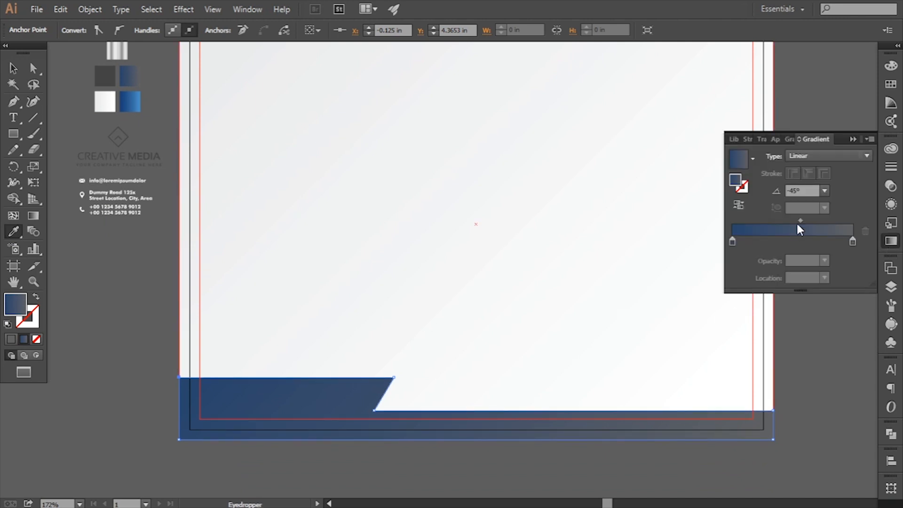
{"action": "mouse_move", "coordinate": [800, 221]}
{"action": "left_mouse_down"}
{"action": "mouse_move", "coordinate": [783, 221]}
{"action": "mouse_move", "coordinate": [801, 220]}
{"action": "mouse_move", "coordinate": [794, 220]}
{"action": "left_mouse_up"}
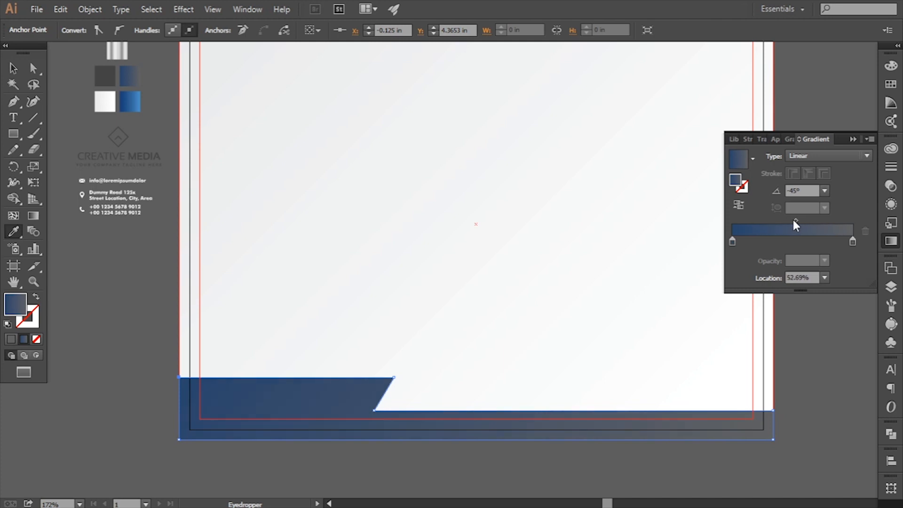
{"action": "left_click", "coordinate": [852, 139]}
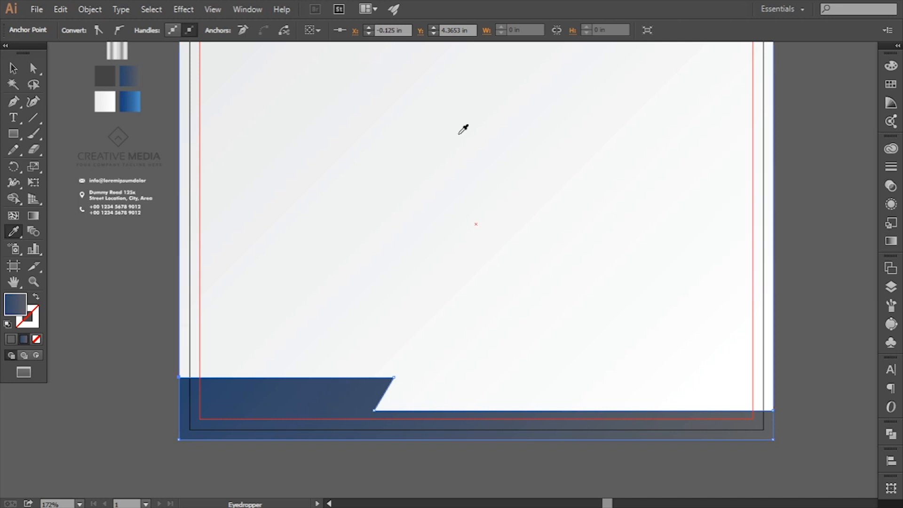
{"action": "left_click", "coordinate": [14, 68]}
{"action": "left_click", "coordinate": [100, 326]}
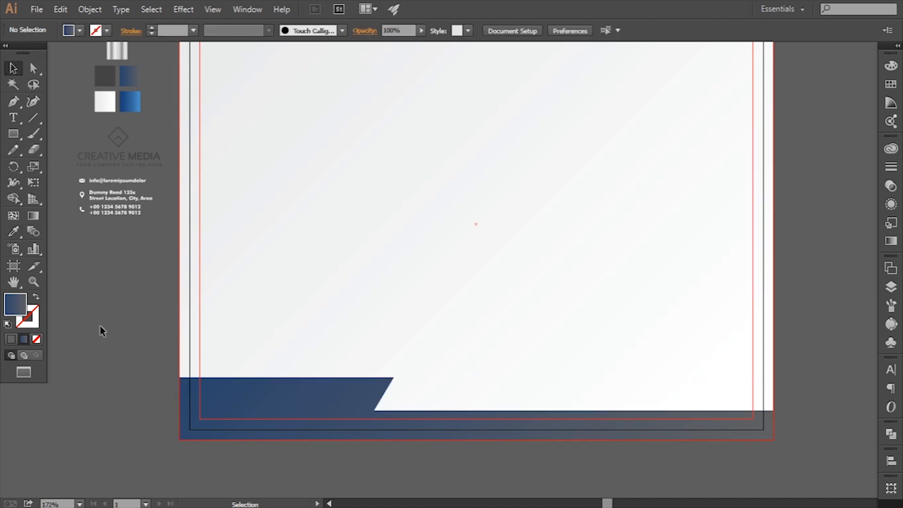
Lower the two anchor points of the footer band's lower top edge to Y 4.8107 in, then deselect the band.
{"action": "left_click_drag", "start_coordinate": [100, 326], "coordinate": [116, 327]}
{"action": "left_click", "coordinate": [241, 380]}
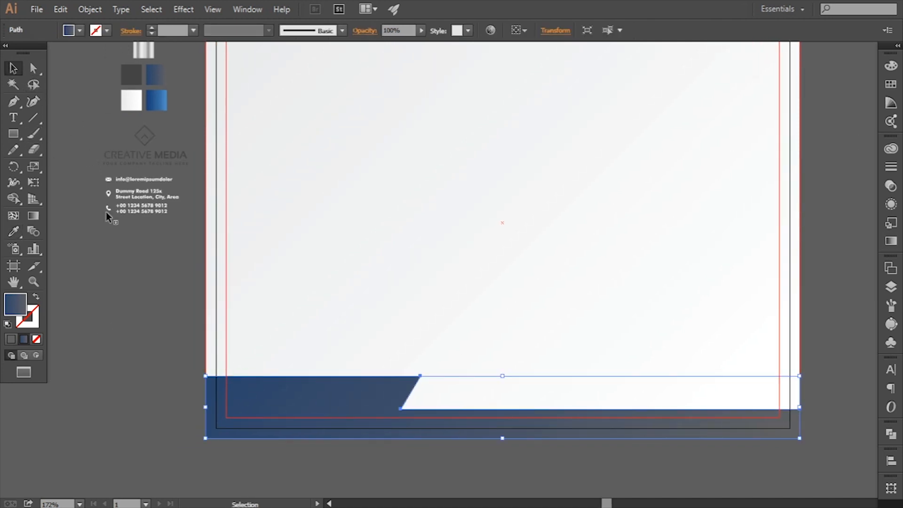
{"action": "left_click", "coordinate": [33, 67]}
{"action": "left_click", "coordinate": [363, 398]}
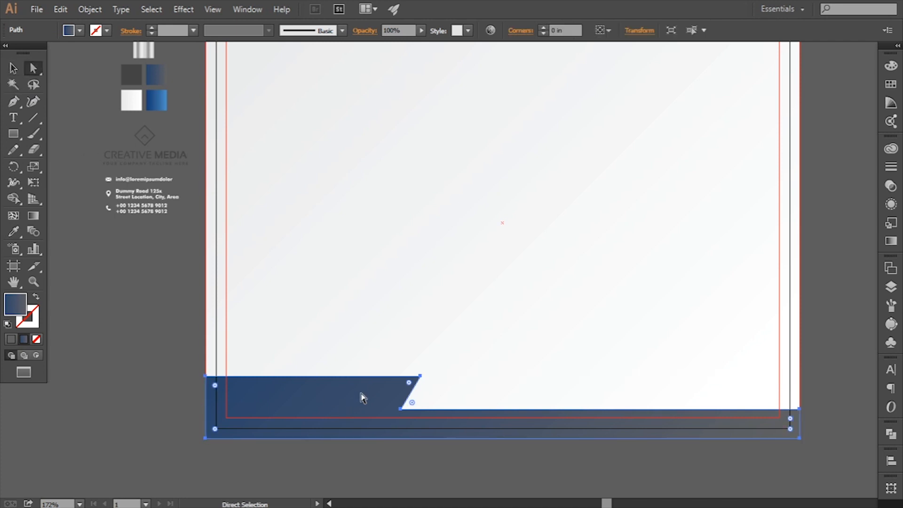
{"action": "left_click", "coordinate": [400, 411]}
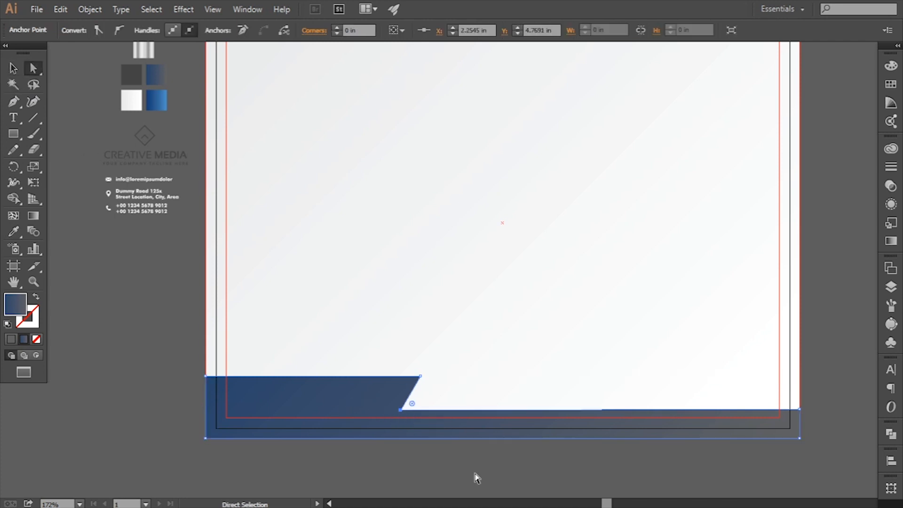
{"action": "key", "text": "Down"}
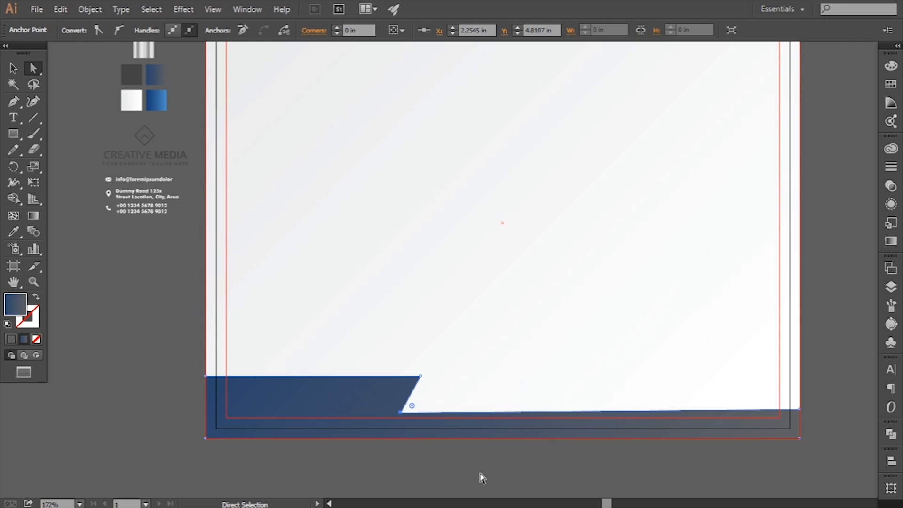
{"action": "left_click", "coordinate": [799, 410]}
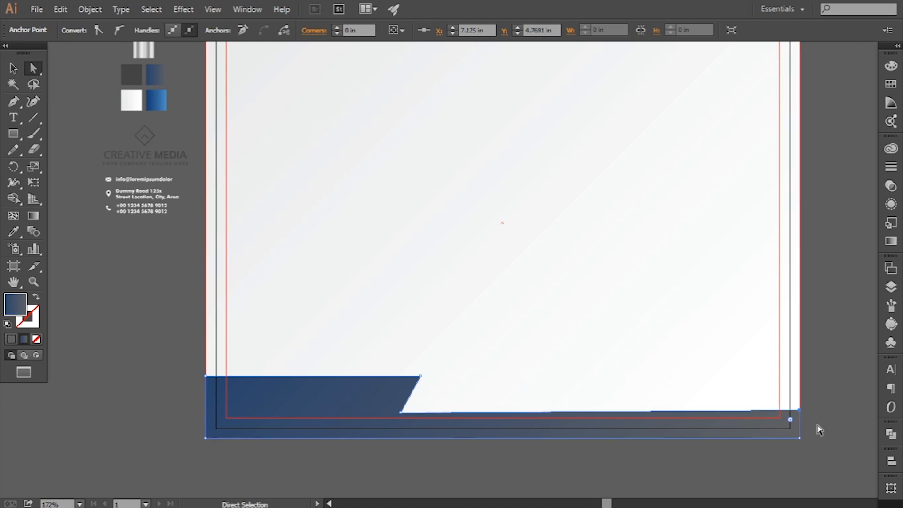
{"action": "key", "text": "Down"}
{"action": "key", "text": "Down"}
{"action": "key", "text": "Down"}
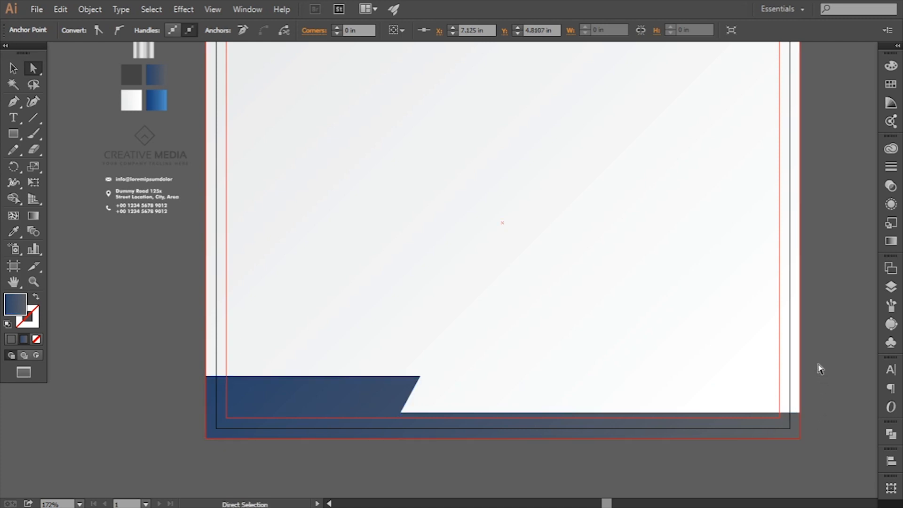
{"action": "left_click", "coordinate": [818, 368]}
With the Pen tool, draw a closed slanted bar above the footer band's step, spanning from about Y 2.46 in to 4.49 in.
{"action": "left_click_drag", "start_coordinate": [423, 338], "coordinate": [405, 322]}
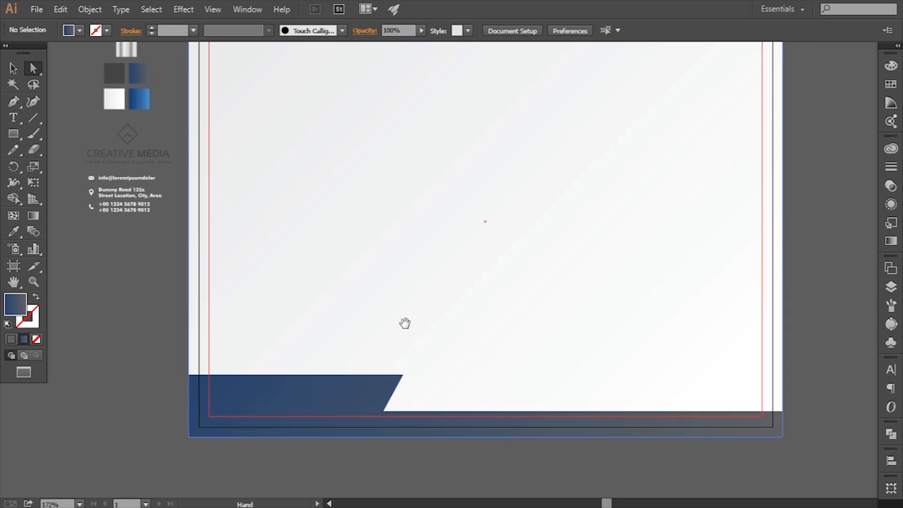
{"action": "left_click_drag", "start_coordinate": [131, 246], "coordinate": [126, 247]}
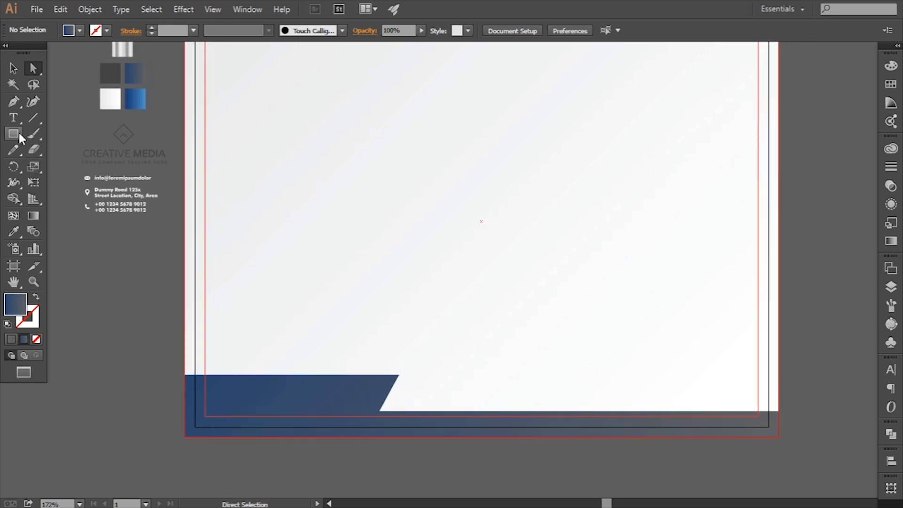
{"action": "left_click", "coordinate": [10, 103]}
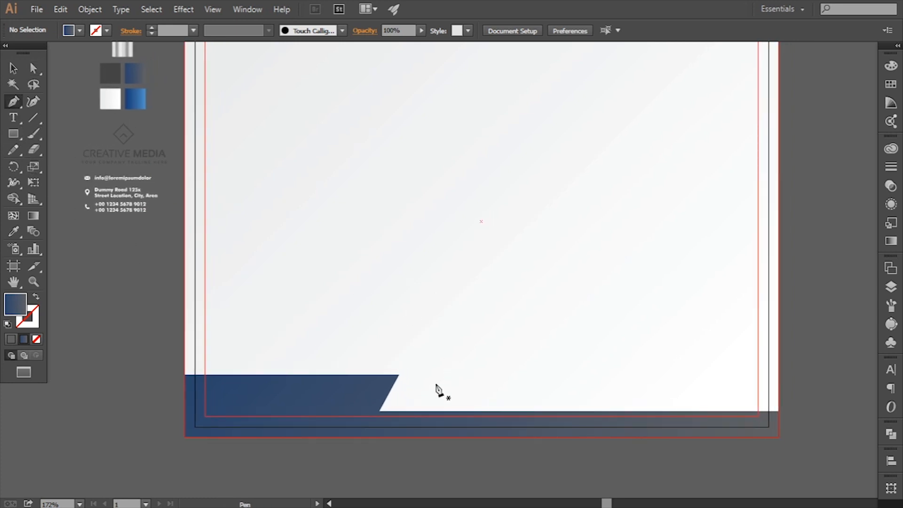
{"action": "left_click", "coordinate": [412, 385]}
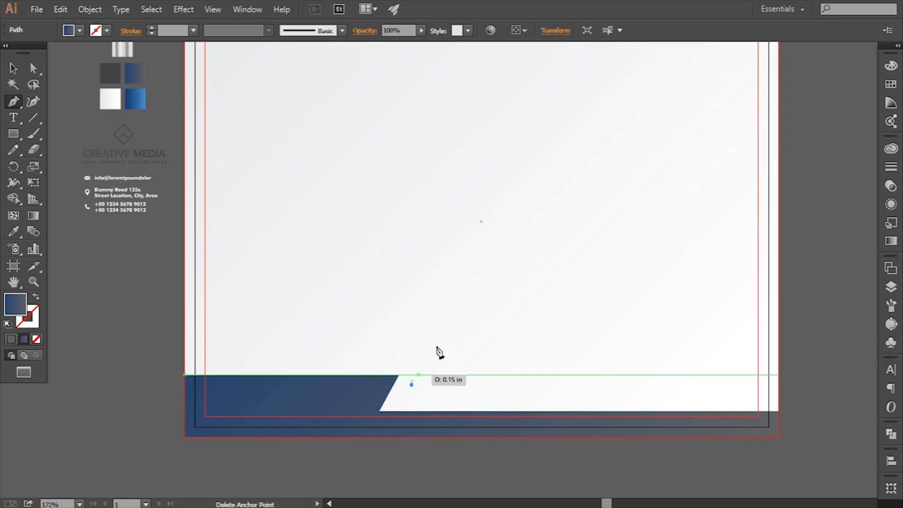
{"action": "left_click", "coordinate": [492, 218]}
{"action": "left_click", "coordinate": [532, 218]}
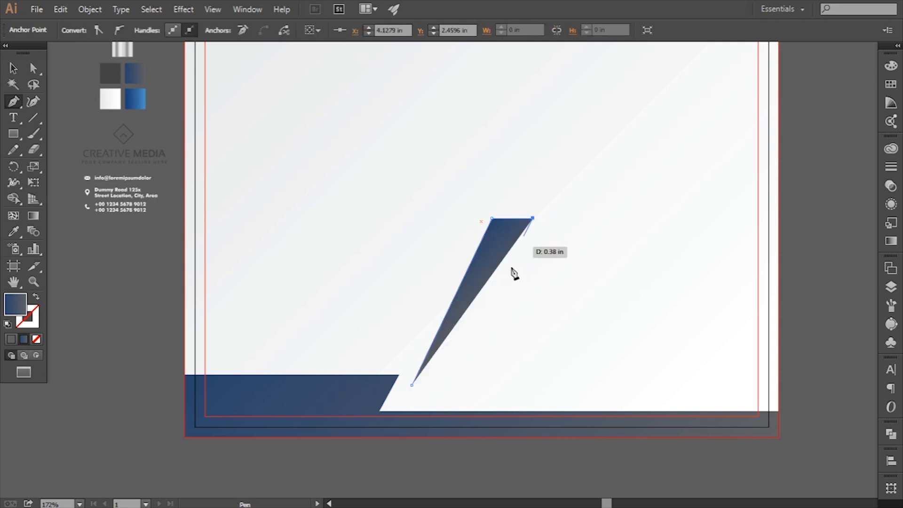
{"action": "left_click", "coordinate": [459, 385]}
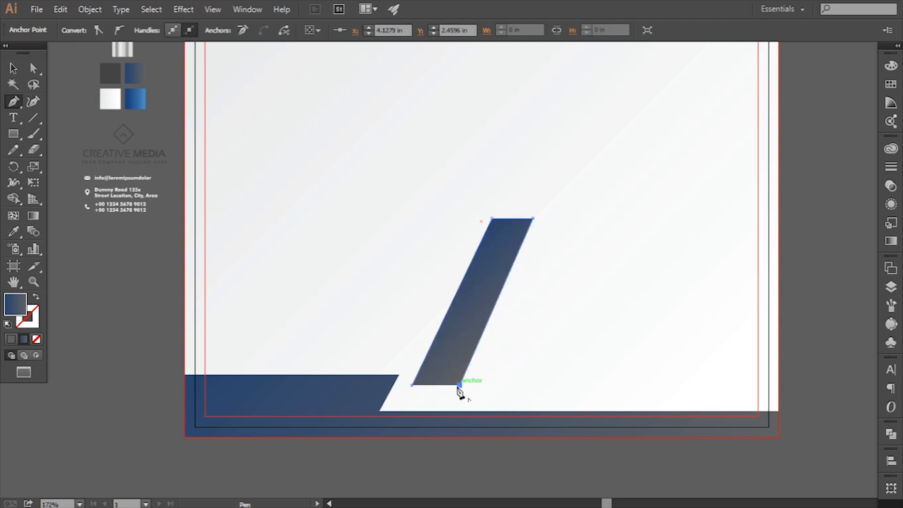
{"action": "left_click", "coordinate": [412, 385]}
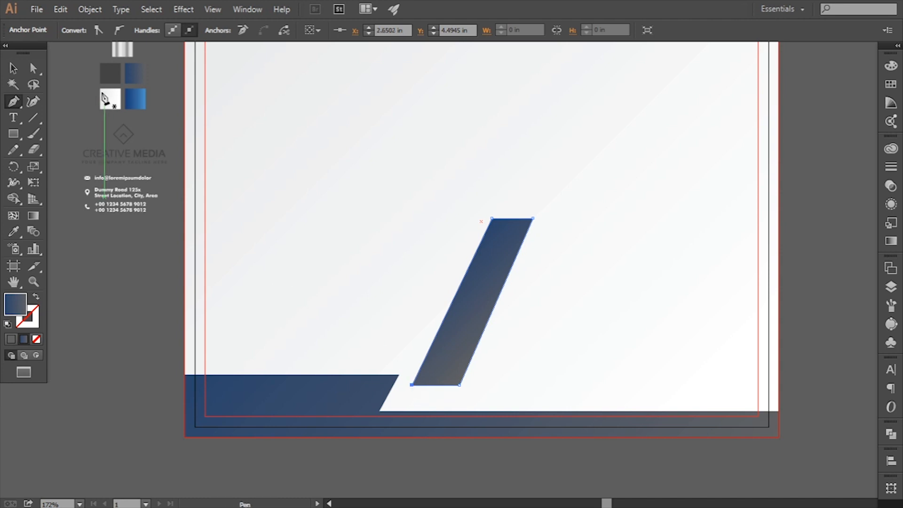
Move the slanted bar's upper-right anchor point to X 4.2112 in, then deselect the bar.
{"action": "left_click", "coordinate": [33, 69]}
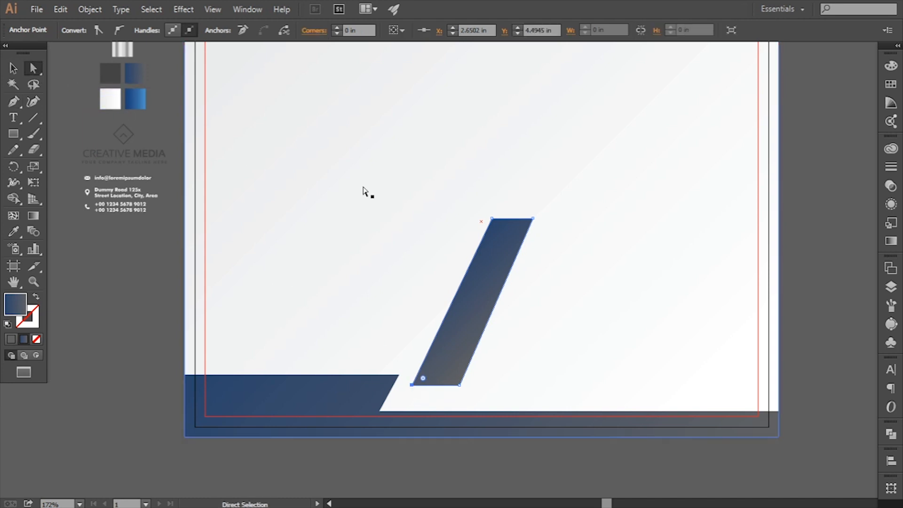
{"action": "left_click", "coordinate": [533, 218]}
{"action": "key", "text": "Right"}
{"action": "key", "text": "Right"}
{"action": "key", "text": "Right"}
{"action": "key", "text": "Right"}
{"action": "key", "text": "Right"}
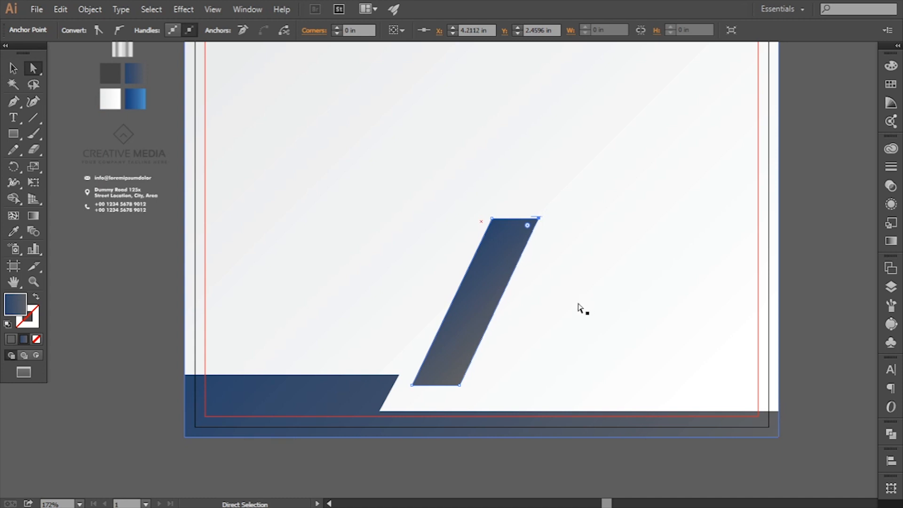
{"action": "left_click", "coordinate": [514, 462]}
Fill the slanted bar with the bright blue gradient sampled from the palette square.
{"action": "scroll", "coordinate": [522, 362], "scroll_direction": "up", "scroll_amount": 3}
{"action": "scroll", "coordinate": [522, 362], "scroll_direction": "right", "scroll_amount": 1}
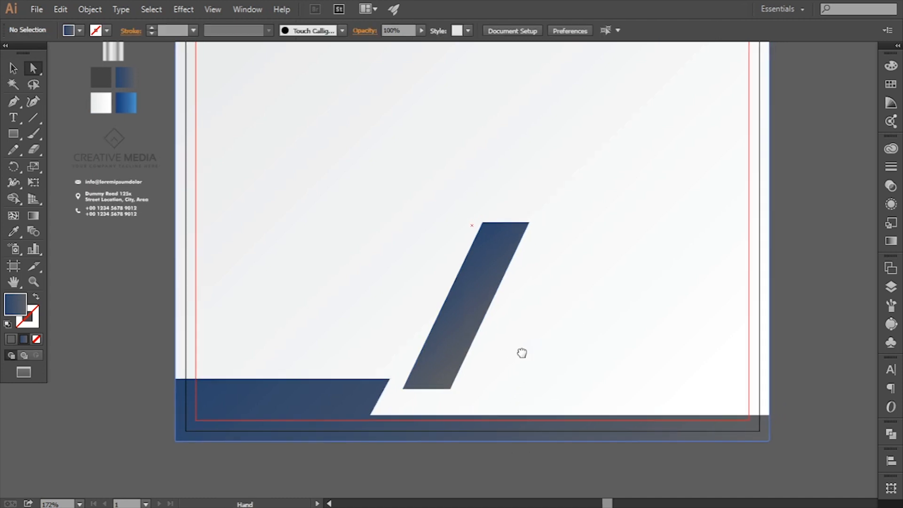
{"action": "left_click", "coordinate": [477, 347]}
{"action": "left_click_drag", "start_coordinate": [132, 240], "coordinate": [163, 260]}
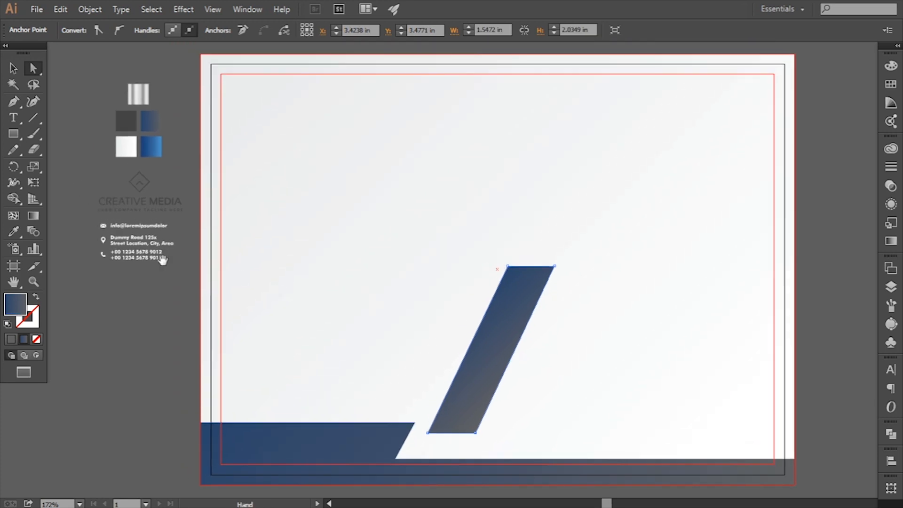
{"action": "left_click", "coordinate": [13, 233]}
{"action": "left_click", "coordinate": [151, 146]}
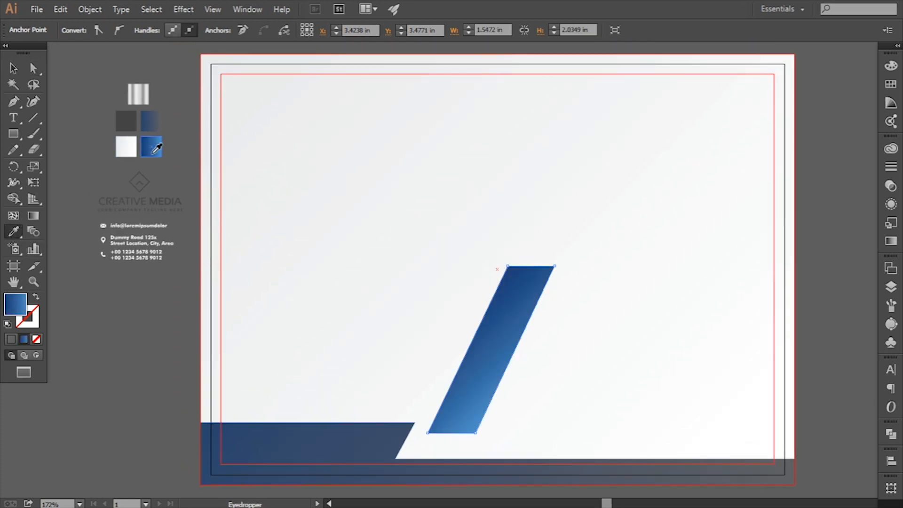
Redirect the bar's gradient along its slant, from dark blue at the base to light blue at the top, then deselect the bar.
{"action": "left_click_drag", "start_coordinate": [459, 328], "coordinate": [421, 301]}
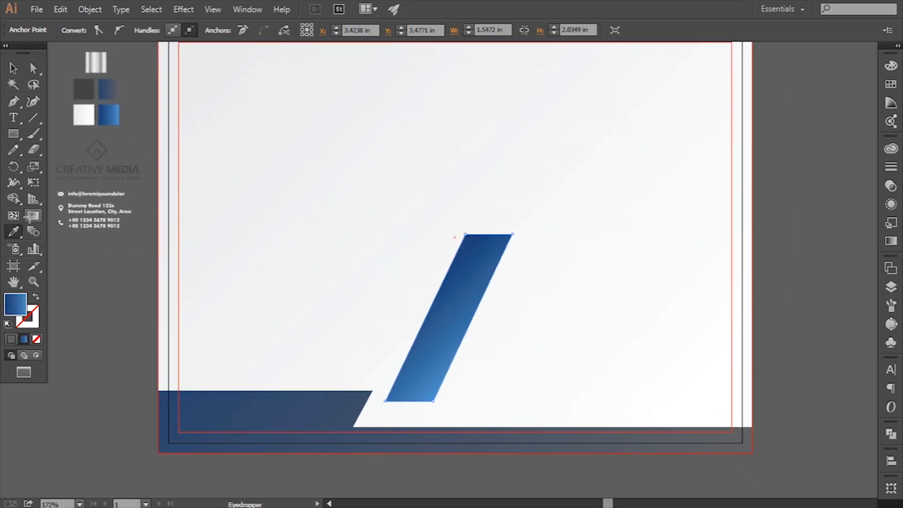
{"action": "left_click", "coordinate": [33, 215]}
{"action": "left_click_drag", "start_coordinate": [404, 402], "coordinate": [505, 210]}
{"action": "mouse_move", "coordinate": [478, 270]}
{"action": "left_mouse_down"}
{"action": "mouse_move", "coordinate": [460, 304]}
{"action": "mouse_move", "coordinate": [461, 292]}
{"action": "left_mouse_up"}
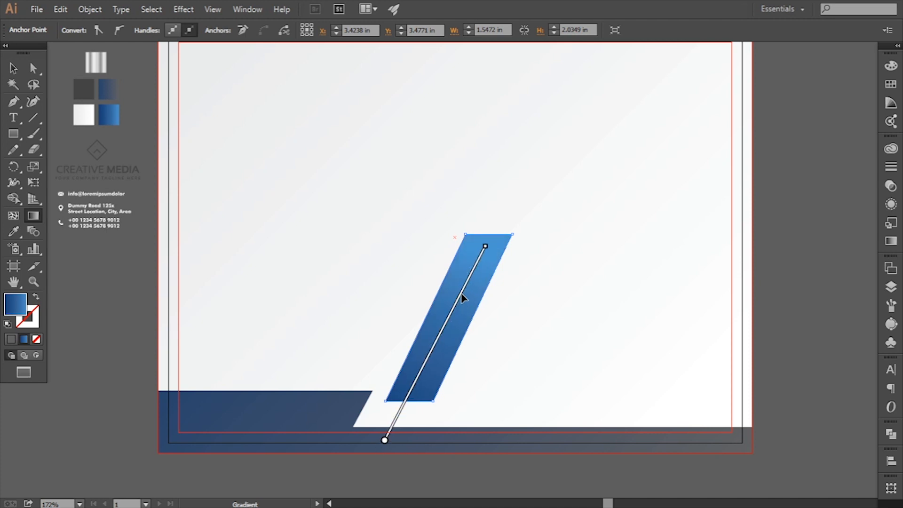
{"action": "left_click_drag", "start_coordinate": [485, 247], "coordinate": [491, 235]}
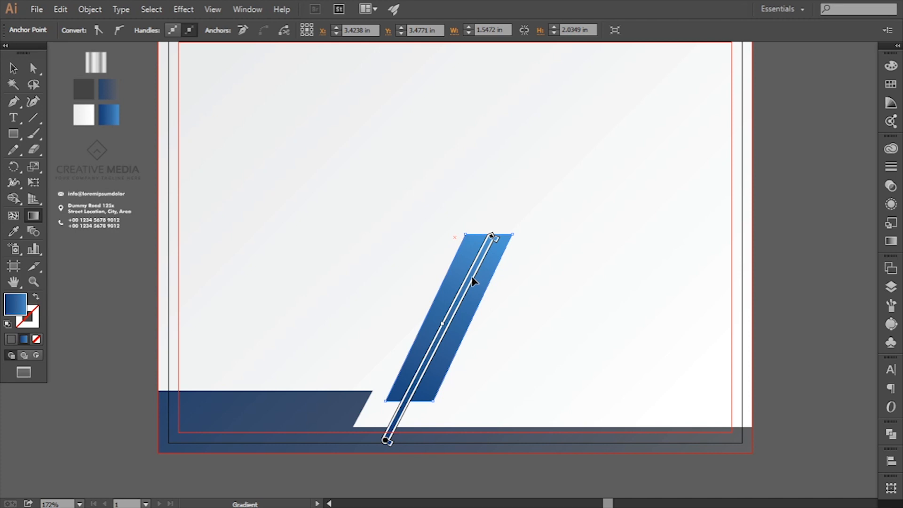
{"action": "left_click_drag", "start_coordinate": [472, 280], "coordinate": [478, 268]}
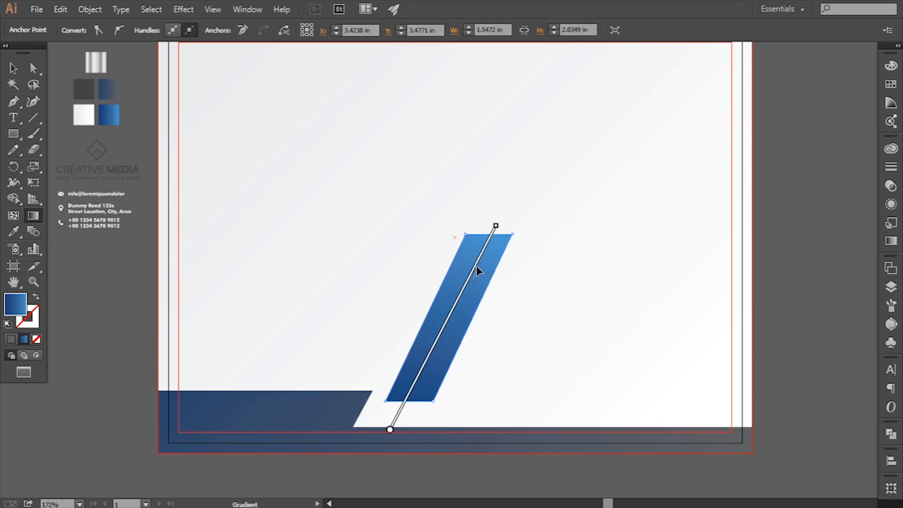
{"action": "left_click", "coordinate": [12, 71]}
{"action": "left_click", "coordinate": [121, 314]}
With the Pen tool, draw a closed panel beside the bar out to the bleed at X 7.125 in, matching the bar's height and slant.
{"action": "left_click_drag", "start_coordinate": [545, 354], "coordinate": [525, 348]}
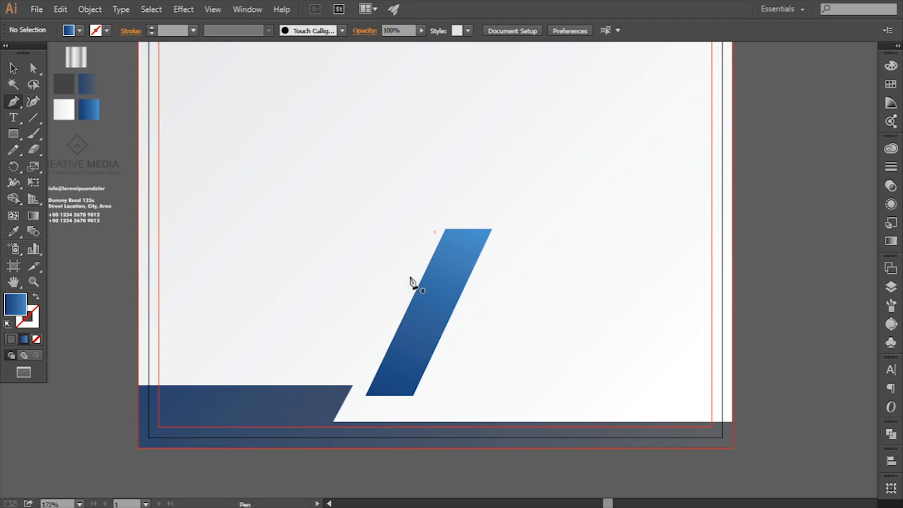
{"action": "left_click", "coordinate": [498, 229]}
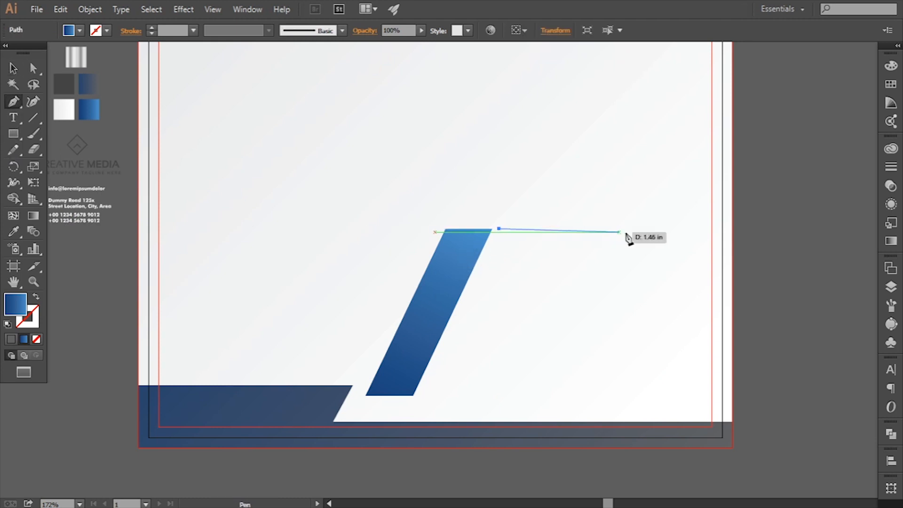
{"action": "left_click", "coordinate": [731, 228]}
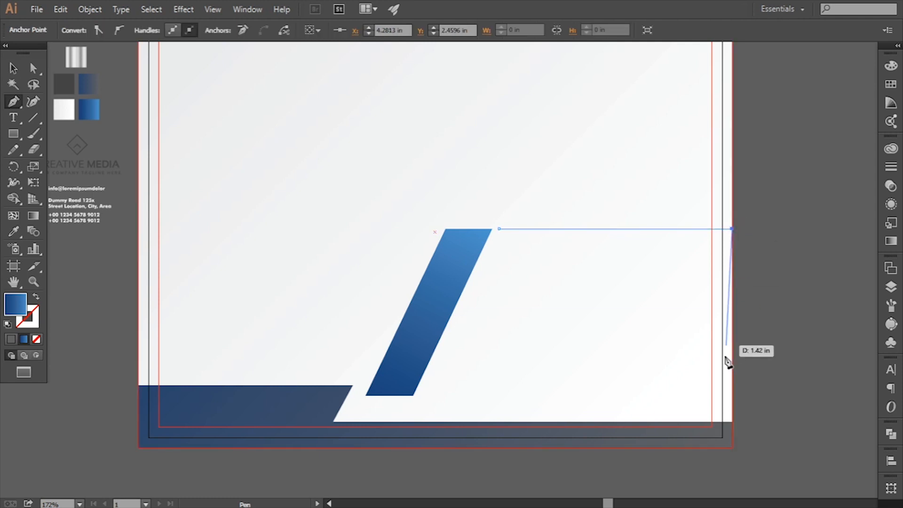
{"action": "left_click", "coordinate": [732, 396]}
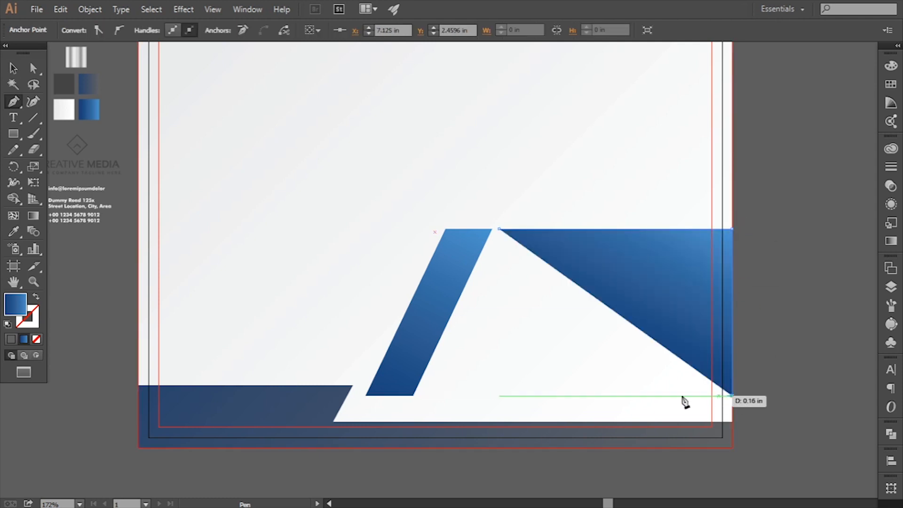
{"action": "left_click", "coordinate": [422, 396]}
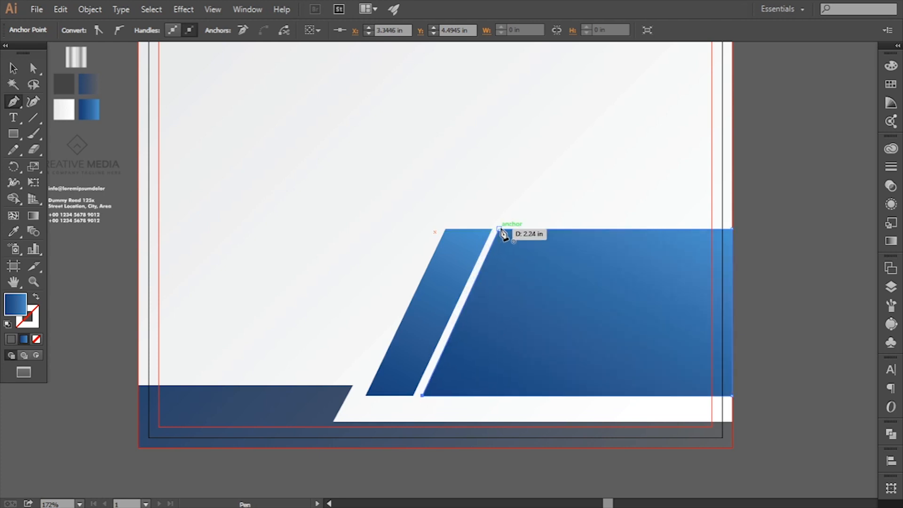
{"action": "left_click", "coordinate": [500, 229]}
Move the panel's lower-left anchor point to X 3.4557 in to widen its gap from the bar.
{"action": "left_click", "coordinate": [33, 68]}
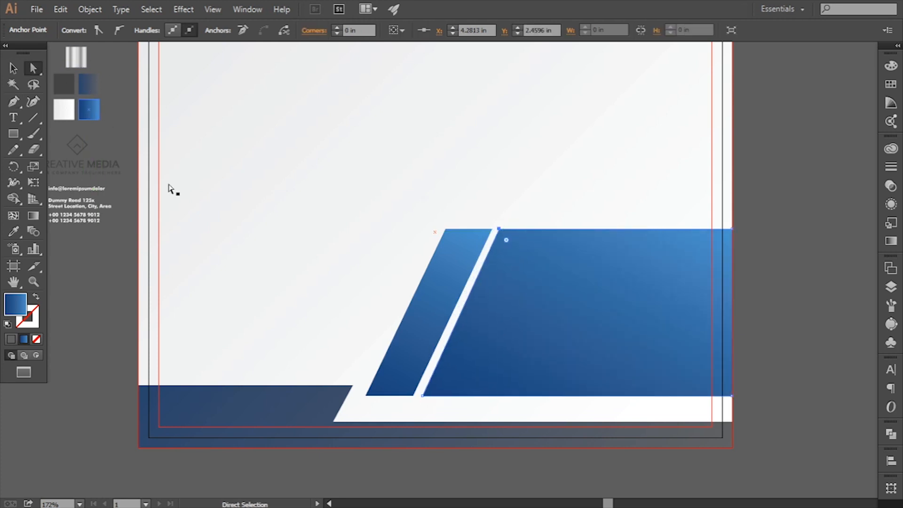
{"action": "left_click", "coordinate": [422, 397]}
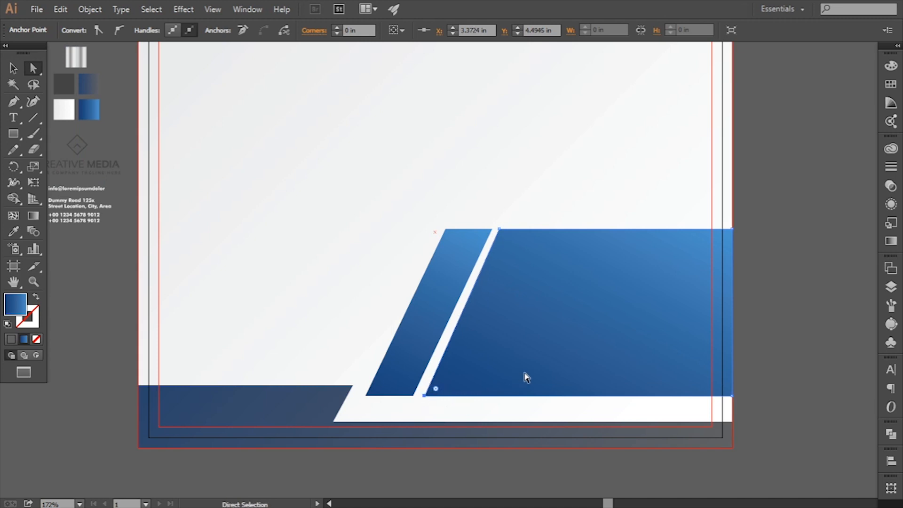
{"action": "key", "text": "Right"}
{"action": "key", "text": "Right"}
{"action": "key", "text": "Right"}
{"action": "key", "text": "Right"}
{"action": "key", "text": "Right"}
{"action": "key", "text": "Right"}
{"action": "key", "text": "Right"}
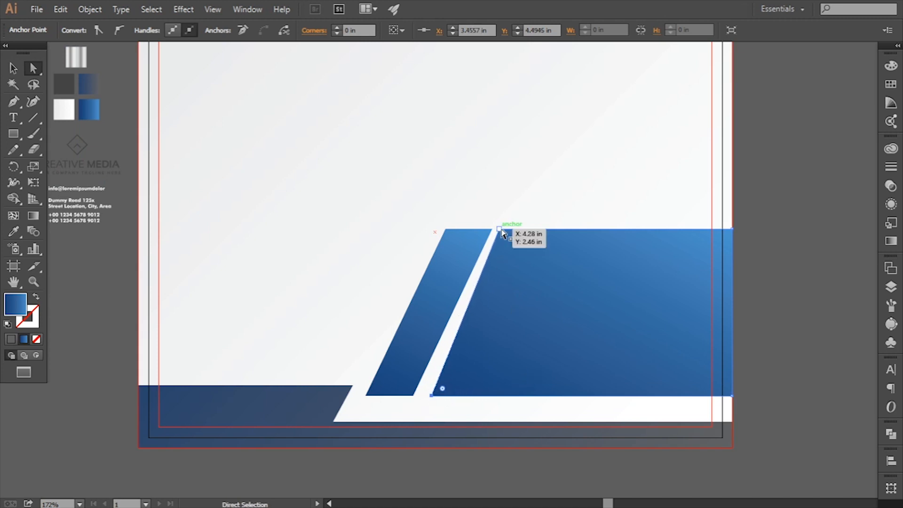
Nudge the panel's upper-left anchor point right until its slanted edge runs parallel to the bar, then deselect the panel.
{"action": "left_click", "coordinate": [500, 229]}
{"action": "key", "text": "Right"}
{"action": "key", "text": "Right"}
{"action": "key", "text": "Right"}
{"action": "key", "text": "Right"}
{"action": "key", "text": "Right"}
{"action": "key", "text": "Right"}
{"action": "key", "text": "Right"}
{"action": "key", "text": "Right"}
{"action": "key", "text": "Right"}
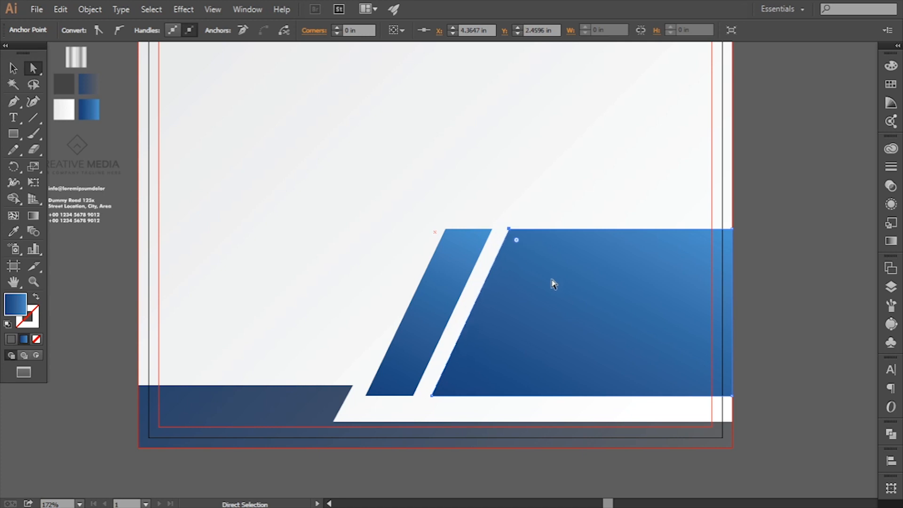
{"action": "key", "text": "Right"}
{"action": "left_click", "coordinate": [764, 306]}
Redirect the large panel's gradient horizontally, from dark blue at its slanted edge to light blue at the bleed edge.
{"action": "left_click_drag", "start_coordinate": [614, 312], "coordinate": [595, 306]}
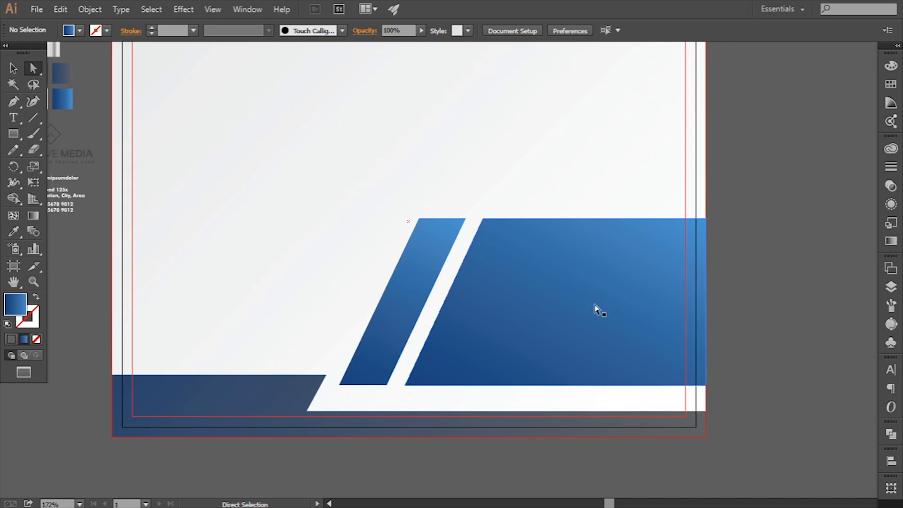
{"action": "left_click", "coordinate": [576, 309]}
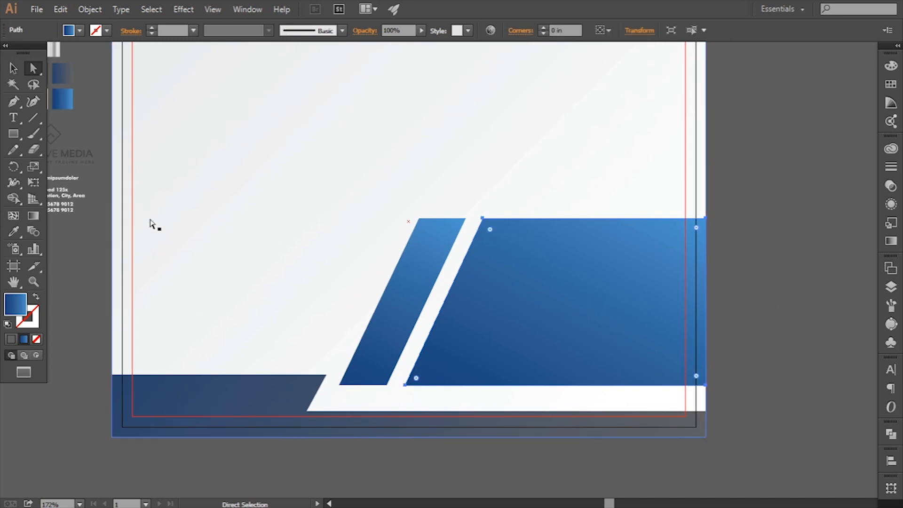
{"action": "left_click_drag", "start_coordinate": [76, 236], "coordinate": [94, 272]}
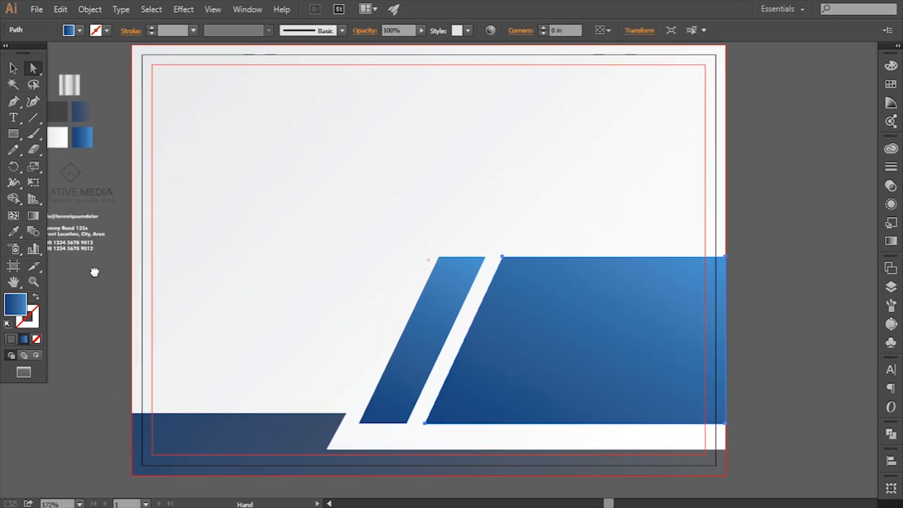
{"action": "left_click", "coordinate": [34, 215]}
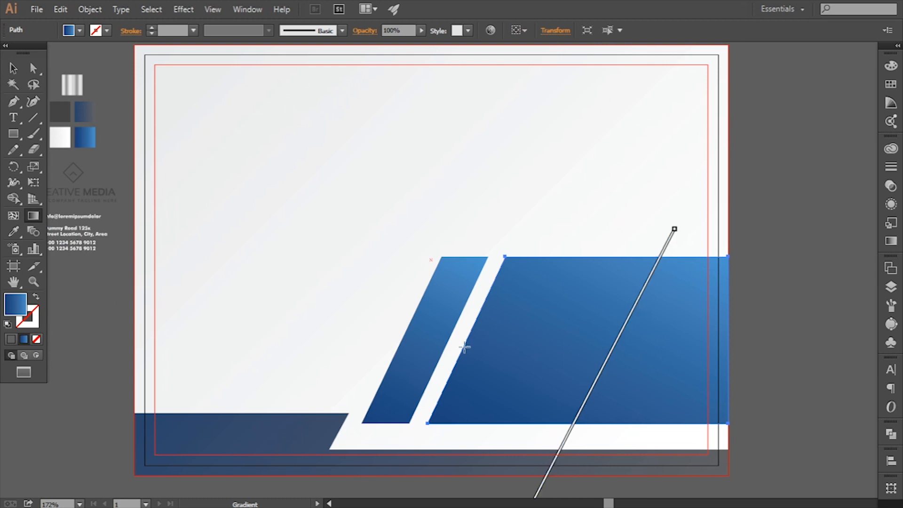
{"action": "left_click_drag", "start_coordinate": [464, 347], "coordinate": [733, 354]}
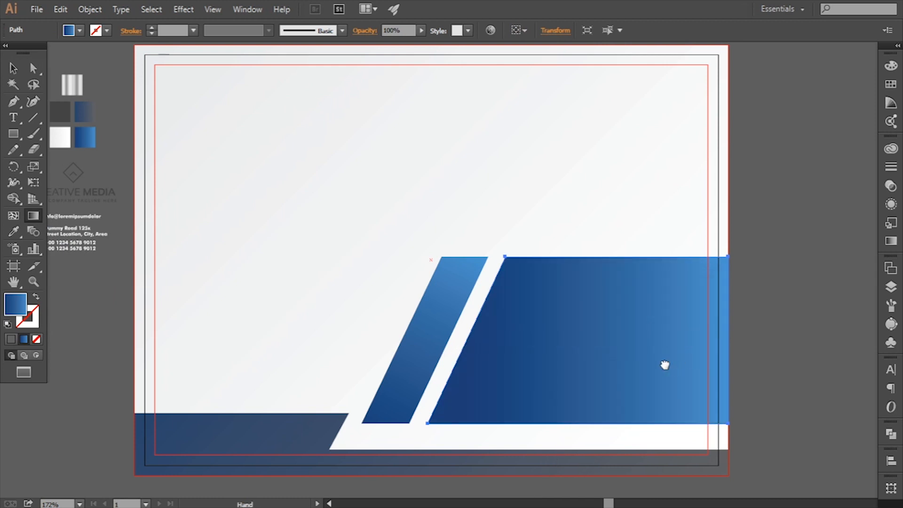
{"action": "left_click_drag", "start_coordinate": [665, 365], "coordinate": [646, 365]}
Extend the panel's gradient start outward past the slanted bar, keeping its light-blue end at the bleed edge.
{"action": "mouse_move", "coordinate": [477, 342]}
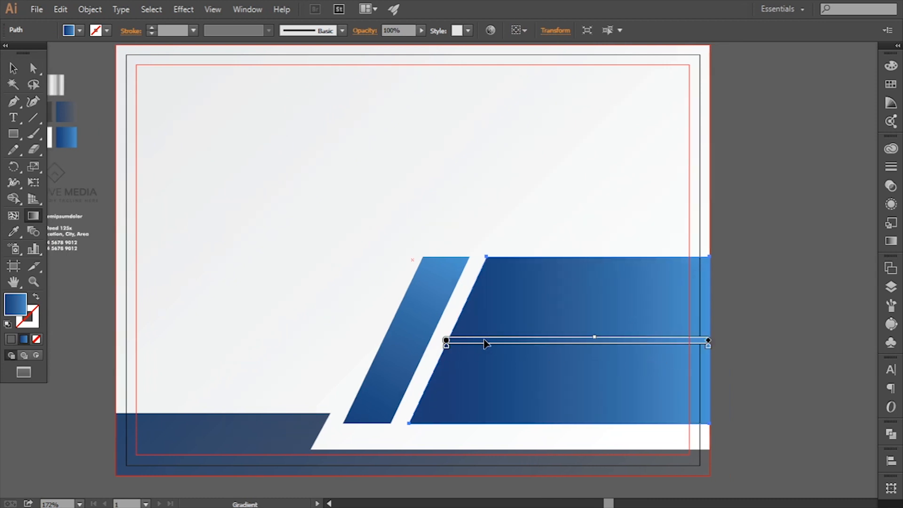
{"action": "left_click_drag", "start_coordinate": [485, 343], "coordinate": [392, 345]}
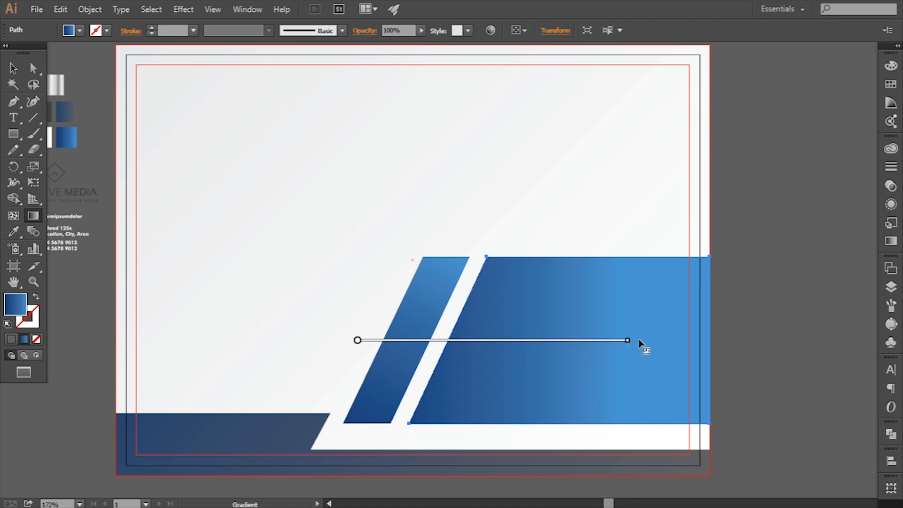
{"action": "left_click_drag", "start_coordinate": [638, 340], "coordinate": [708, 341]}
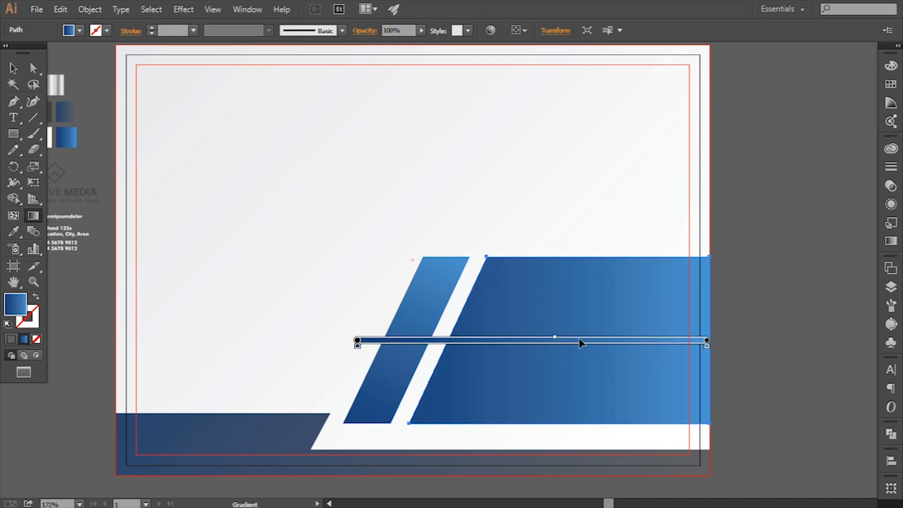
{"action": "left_click_drag", "start_coordinate": [581, 344], "coordinate": [485, 343]}
{"action": "left_click_drag", "start_coordinate": [544, 344], "coordinate": [674, 343]}
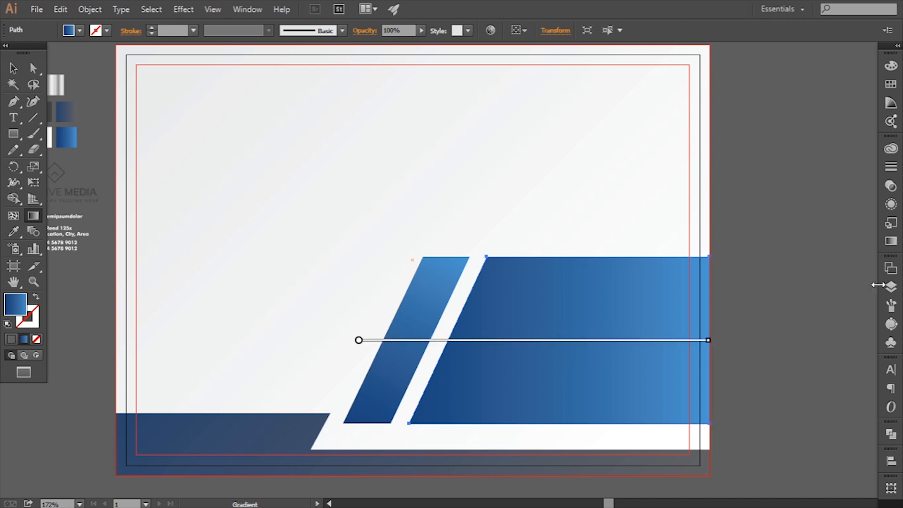
Set the midpoint location of the panel's gradient to 50%, then deselect the panel.
{"action": "left_click", "coordinate": [887, 245]}
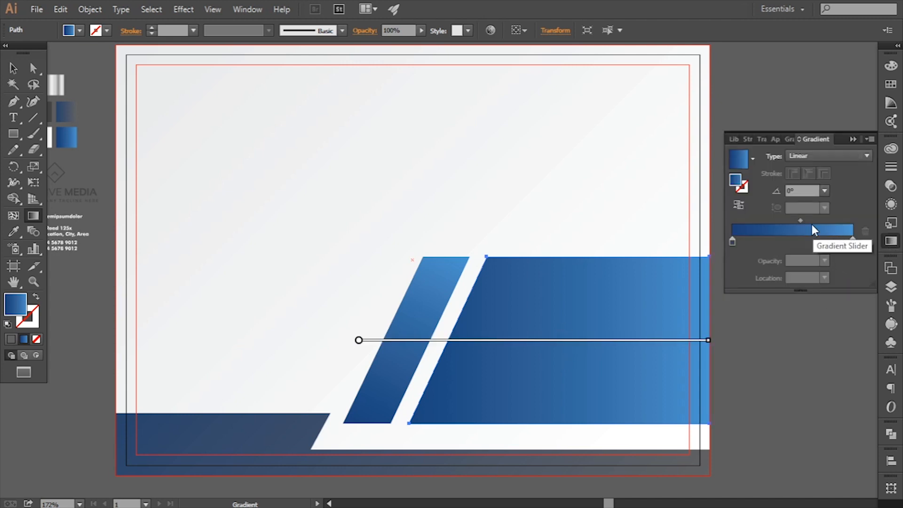
{"action": "left_click", "coordinate": [798, 222]}
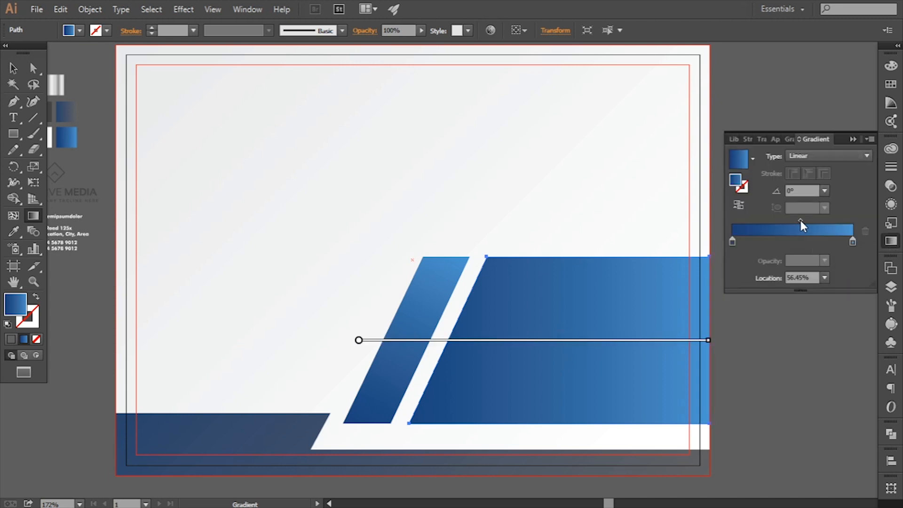
{"action": "left_click_drag", "start_coordinate": [812, 278], "coordinate": [774, 286]}
{"action": "type", "text": "50"}
{"action": "key", "text": "Return"}
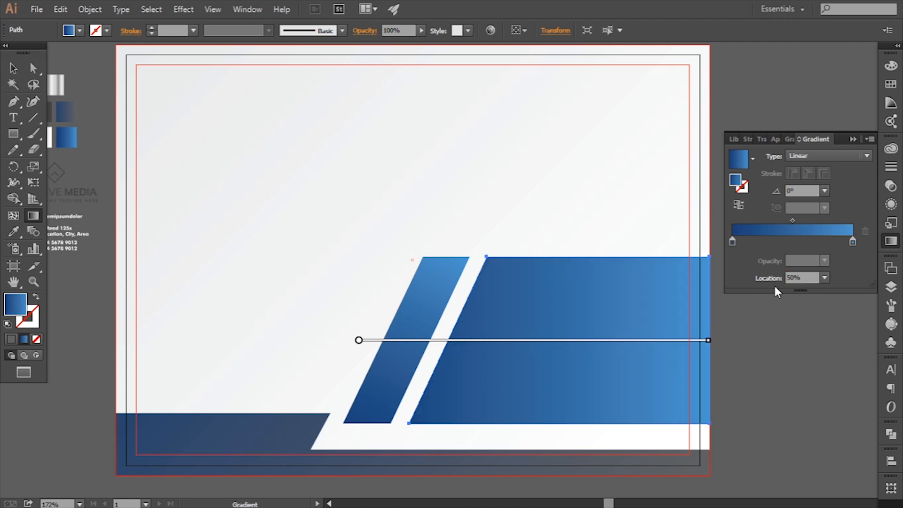
{"action": "key", "text": "v"}
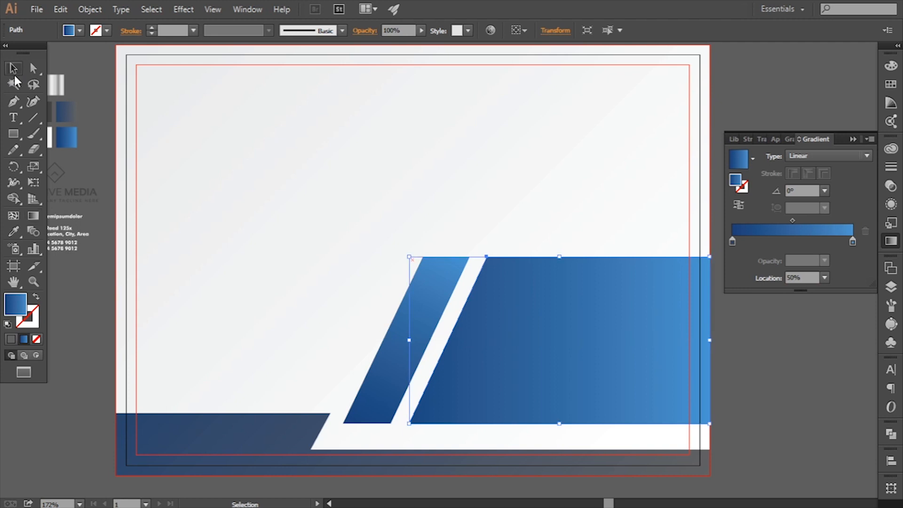
{"action": "left_click", "coordinate": [817, 328]}
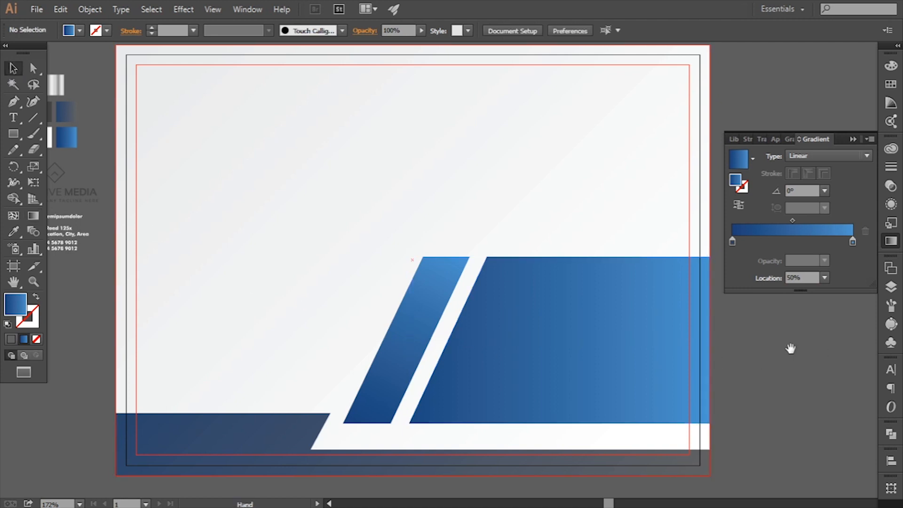
Shift the midpoint of the slanted bar's gradient to about 48.92%, then deselect the bar.
{"action": "scroll", "coordinate": [612, 339], "scroll_direction": "right", "scroll_amount": 1}
{"action": "left_click", "coordinate": [413, 330]}
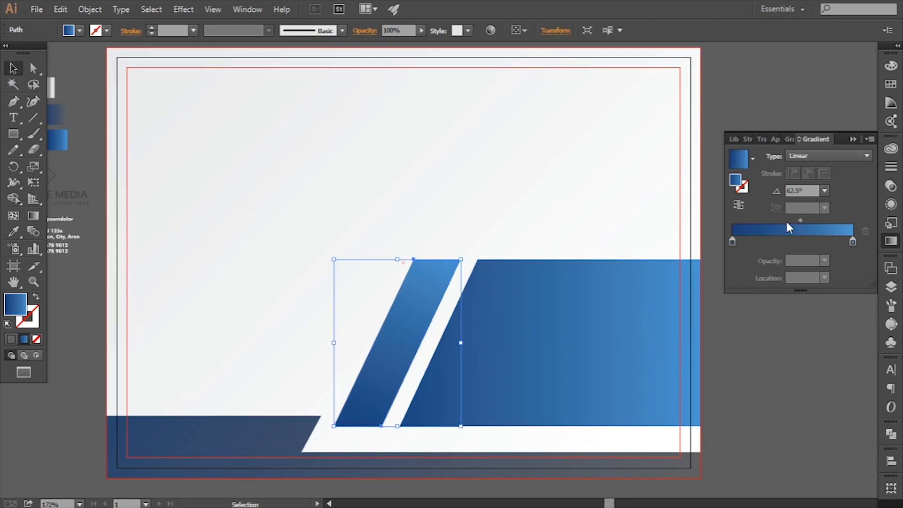
{"action": "left_click", "coordinate": [800, 219]}
{"action": "left_click_drag", "start_coordinate": [799, 220], "coordinate": [791, 220]}
{"action": "left_click", "coordinate": [742, 356]}
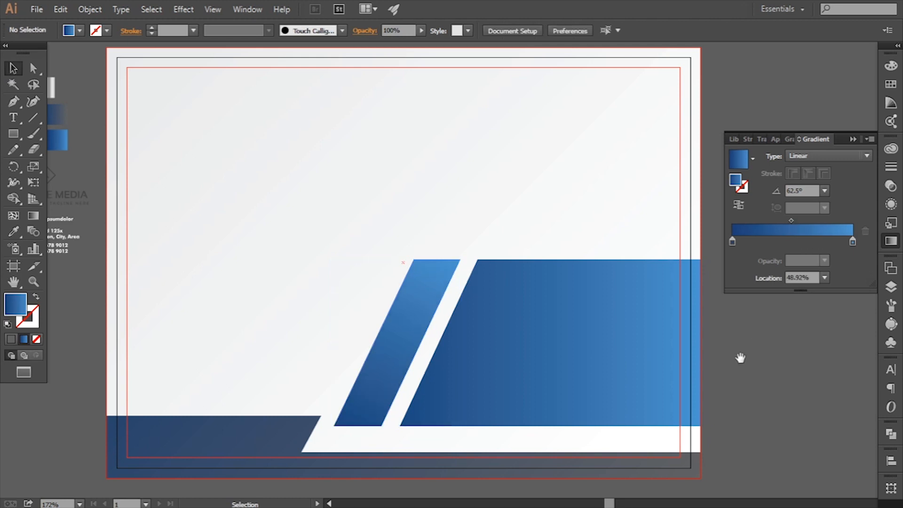
Nudge the slanted bar and the large panel down together slightly to narrow the gap above the footer band, then deselect them.
{"action": "scroll", "coordinate": [740, 359], "scroll_direction": "right", "scroll_amount": 1}
{"action": "scroll", "coordinate": [451, 325], "scroll_direction": "left", "scroll_amount": 3}
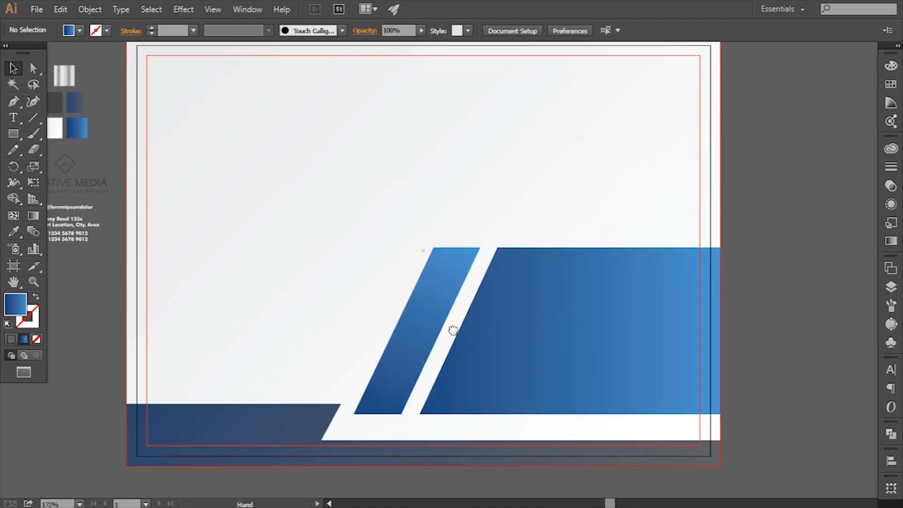
{"action": "left_click", "coordinate": [480, 369]}
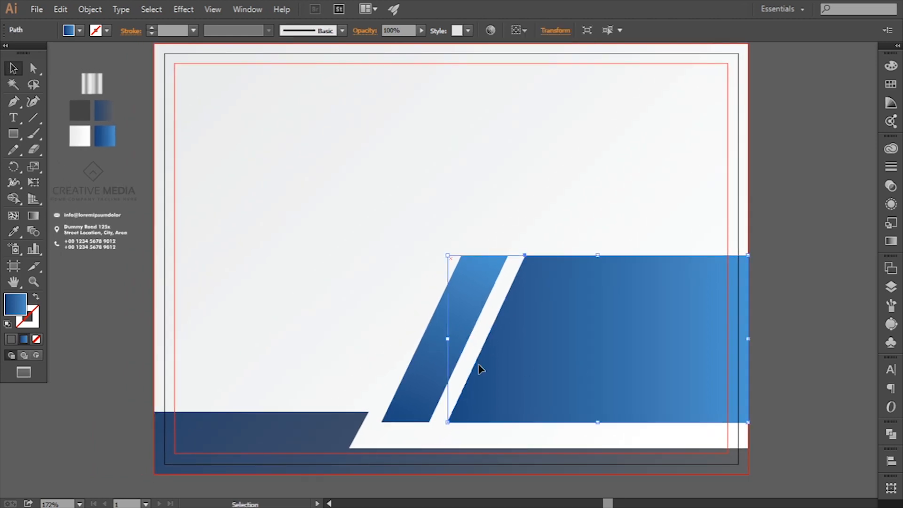
{"action": "left_click", "coordinate": [424, 359], "text": "shift"}
{"action": "key", "text": "Down"}
{"action": "key", "text": "Down"}
{"action": "key", "text": "Down"}
{"action": "key", "text": "Down"}
{"action": "key", "text": "Down"}
{"action": "key", "text": "Down"}
{"action": "key", "text": "Down"}
{"action": "key", "text": "Down"}
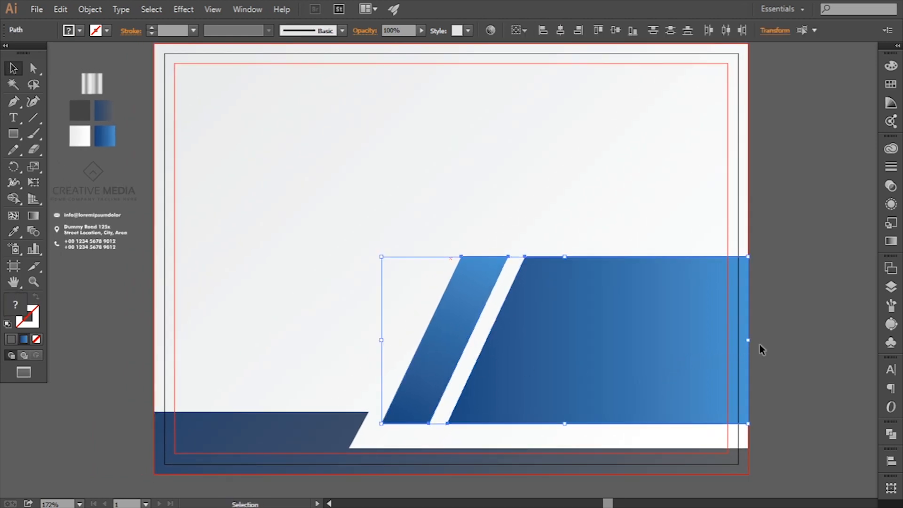
{"action": "key", "text": "Up"}
{"action": "key", "text": "Up"}
{"action": "left_click", "coordinate": [787, 354]}
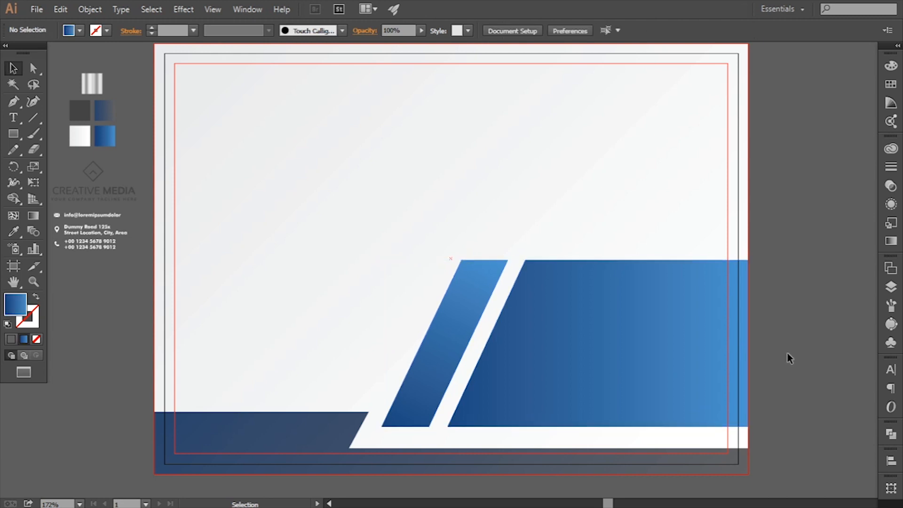
Move the contact details group from the pasteboard onto the page above the footer band and bring it to the front.
{"action": "left_click_drag", "start_coordinate": [480, 356], "coordinate": [485, 354]}
{"action": "left_click_drag", "start_coordinate": [401, 347], "coordinate": [409, 343]}
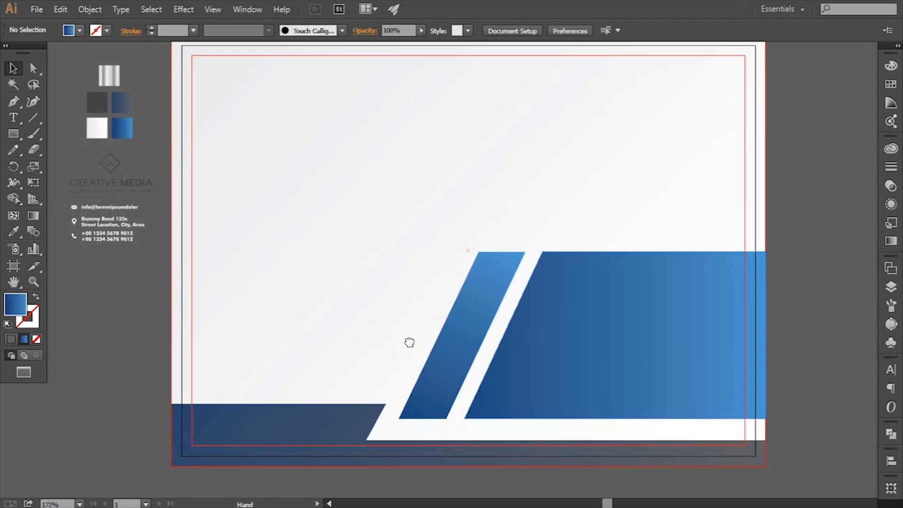
{"action": "left_click_drag", "start_coordinate": [162, 241], "coordinate": [152, 245]}
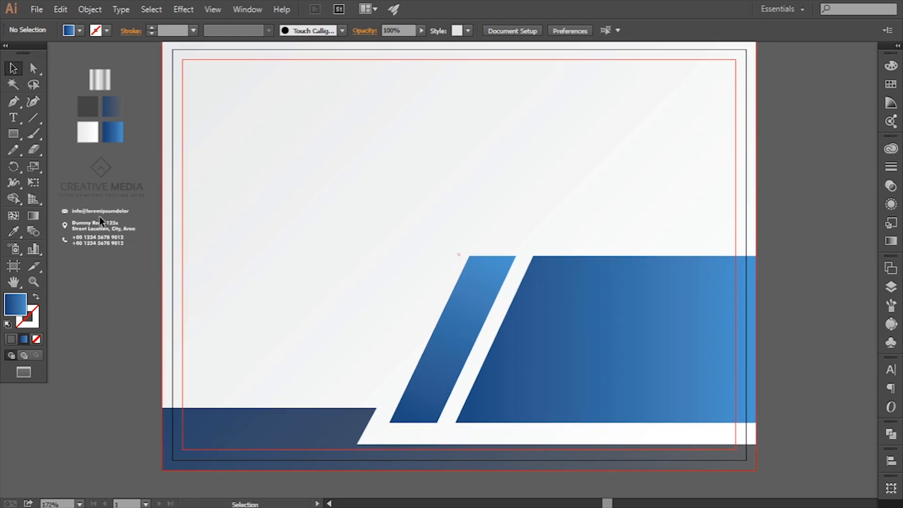
{"action": "left_click_drag", "start_coordinate": [99, 221], "coordinate": [262, 322]}
{"action": "right_click", "coordinate": [263, 321]}
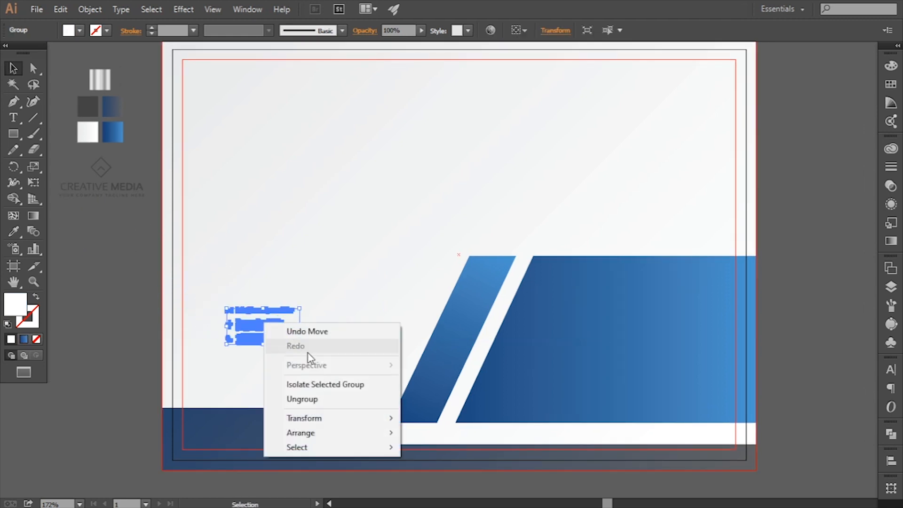
{"action": "mouse_move", "coordinate": [318, 433]}
{"action": "left_click", "coordinate": [426, 489]}
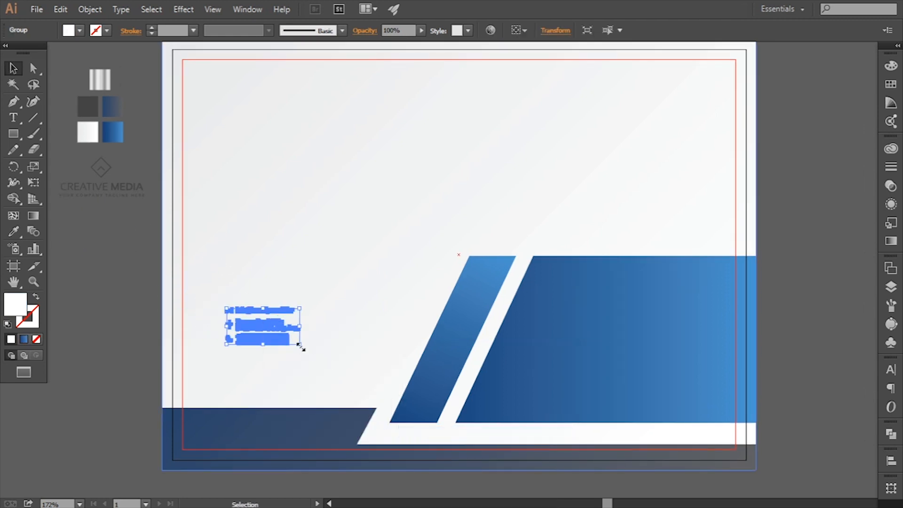
Scale the contact details group proportionally to about twice its size.
{"action": "left_click_drag", "start_coordinate": [300, 344], "coordinate": [387, 388]}
{"action": "mouse_move", "coordinate": [226, 308]}
{"action": "left_mouse_down"}
{"action": "mouse_move", "coordinate": [213, 291]}
{"action": "mouse_move", "coordinate": [227, 296]}
{"action": "mouse_move", "coordinate": [227, 308]}
{"action": "left_mouse_up"}
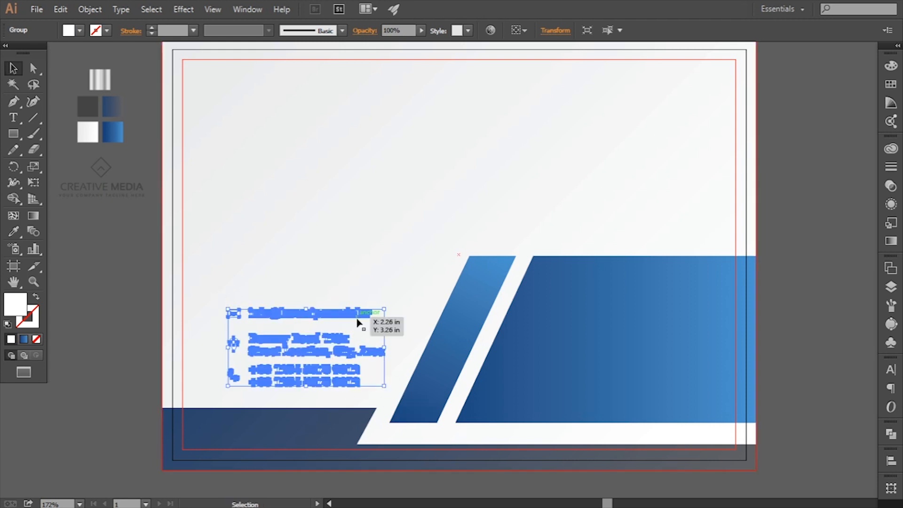
{"action": "left_click_drag", "start_coordinate": [383, 308], "coordinate": [375, 313]}
Nudge the enlarged contact details group left, close to the page's left safe margin.
{"action": "key", "text": "Left"}
{"action": "key", "text": "Left"}
{"action": "key", "text": "Left"}
{"action": "key", "text": "Left"}
{"action": "key", "text": "Left"}
{"action": "key", "text": "Left"}
{"action": "key", "text": "Left"}
{"action": "key", "text": "Left"}
{"action": "key", "text": "Left"}
{"action": "key", "text": "Left"}
{"action": "key", "text": "Left"}
{"action": "key", "text": "Left"}
{"action": "key", "text": "Left"}
{"action": "key", "text": "Left"}
{"action": "key", "text": "Left"}
{"action": "key", "text": "Left"}
{"action": "key", "text": "Left"}
{"action": "key", "text": "Left"}
{"action": "key", "text": "Left"}
{"action": "key", "text": "Left"}
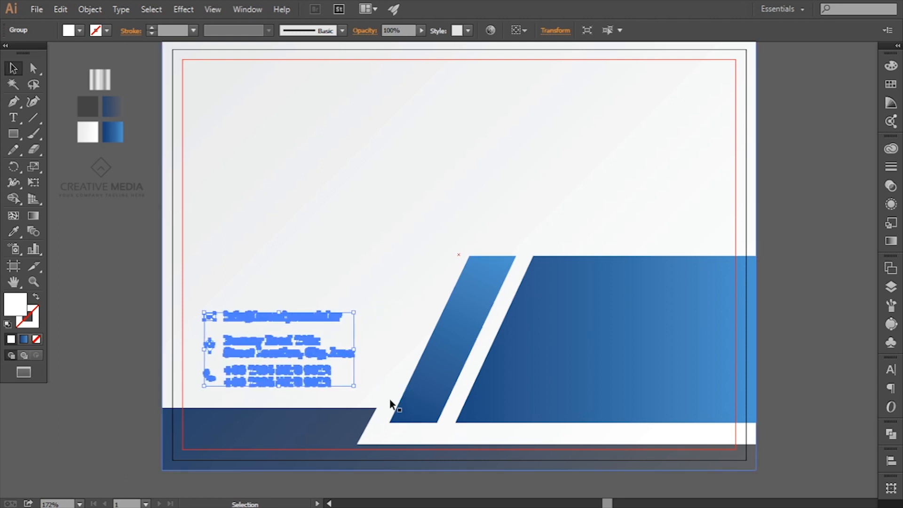
{"action": "key", "text": "Right"}
{"action": "key", "text": "Left"}
Nudge the contact details group down slightly toward the footer band, enlarge it a little, and deselect it.
{"action": "key", "text": "Down"}
{"action": "key", "text": "Down"}
{"action": "key", "text": "Down"}
{"action": "key", "text": "Down"}
{"action": "key", "text": "Down"}
{"action": "key", "text": "Down"}
{"action": "key", "text": "Down"}
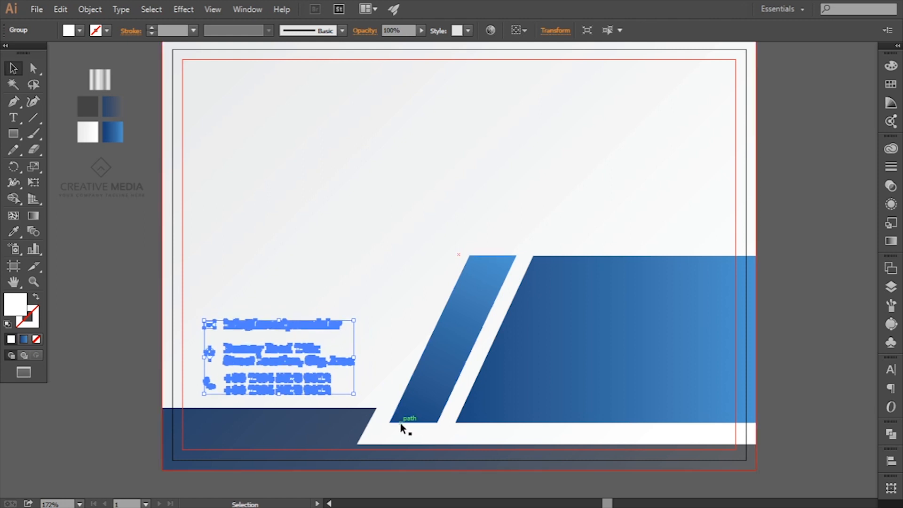
{"action": "key", "text": "Up"}
{"action": "key", "text": "Up"}
{"action": "key", "text": "Up"}
{"action": "key", "text": "Up"}
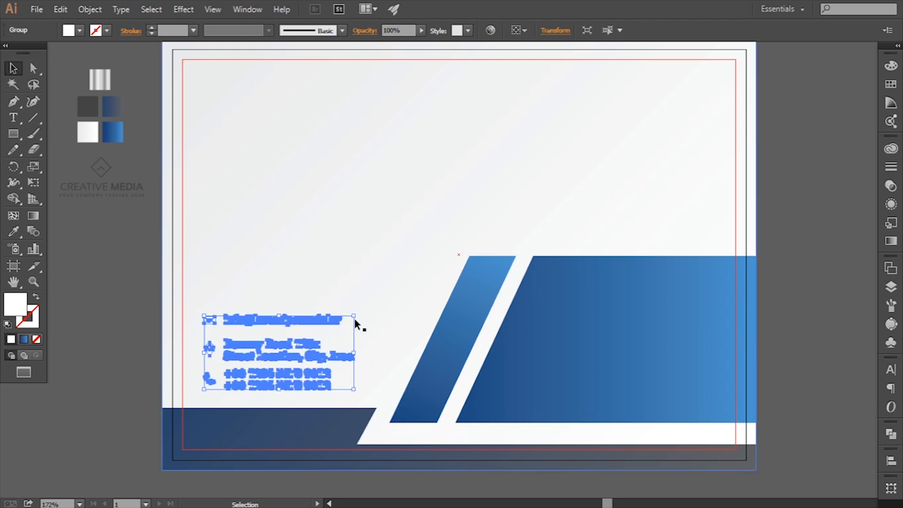
{"action": "mouse_move", "coordinate": [355, 316]}
{"action": "left_mouse_down"}
{"action": "mouse_move", "coordinate": [383, 302]}
{"action": "mouse_move", "coordinate": [363, 306]}
{"action": "left_mouse_up"}
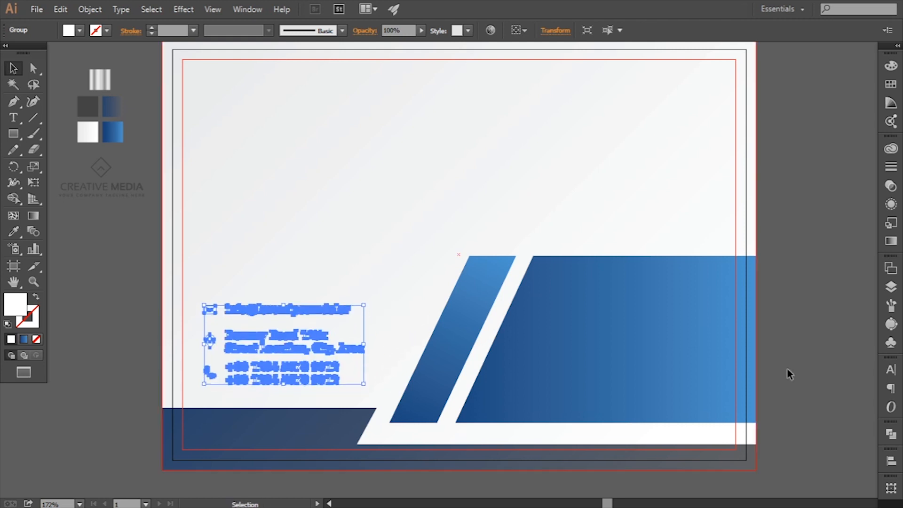
{"action": "left_click", "coordinate": [825, 343]}
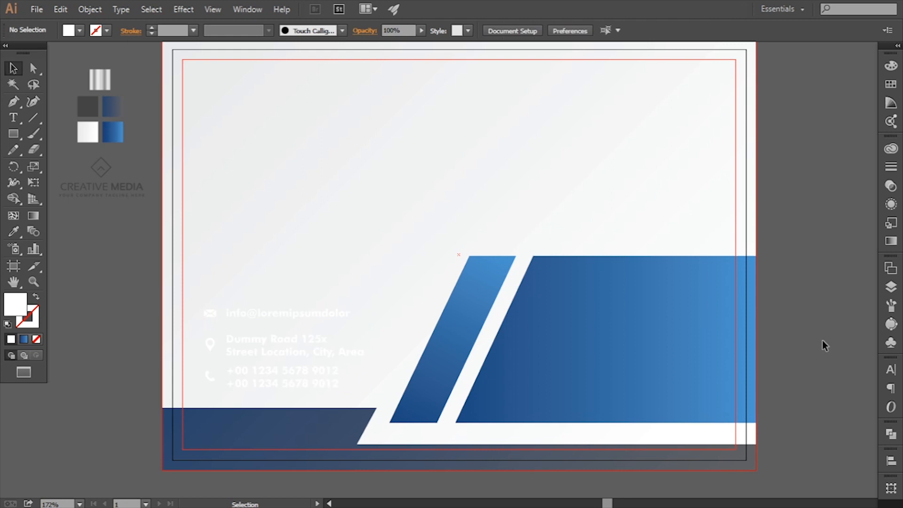
Recolor the contact details group with the gray fill 919191, then deselect it.
{"action": "left_click", "coordinate": [316, 357]}
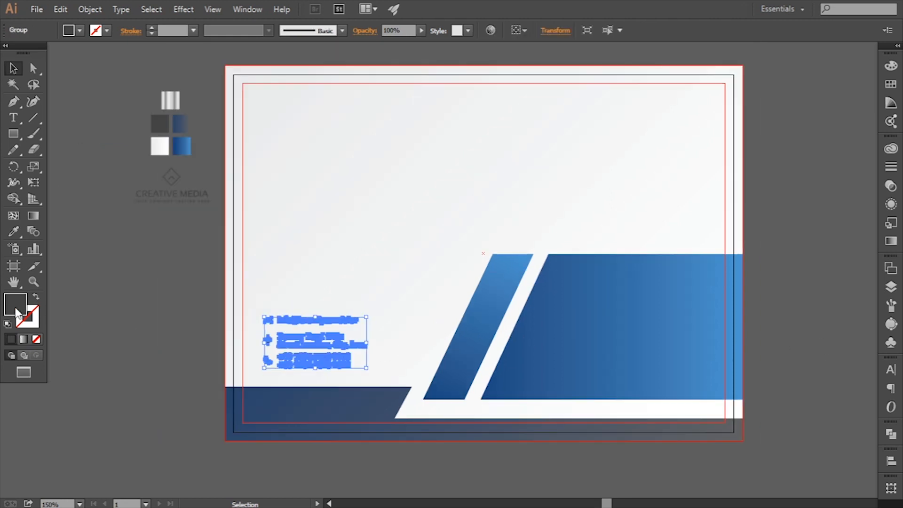
{"action": "double_click", "coordinate": [16, 310]}
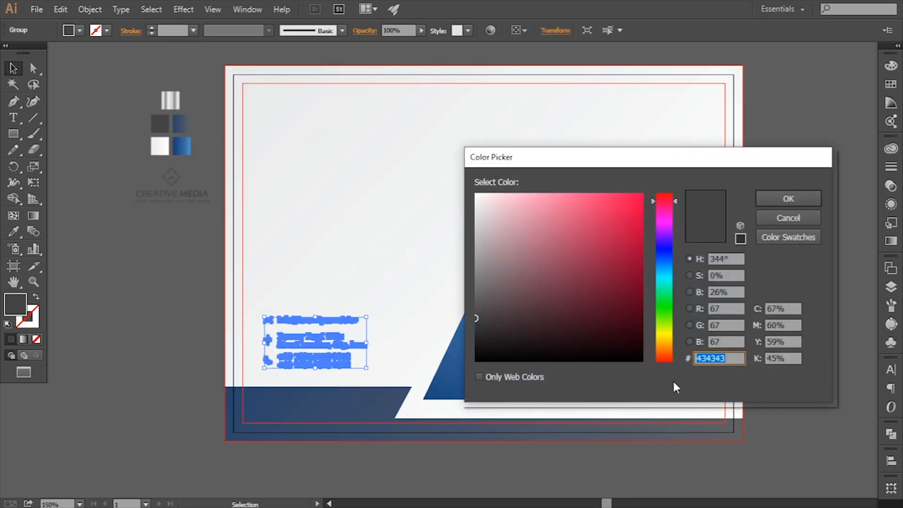
{"action": "type", "text": "919191"}
{"action": "left_click", "coordinate": [785, 198]}
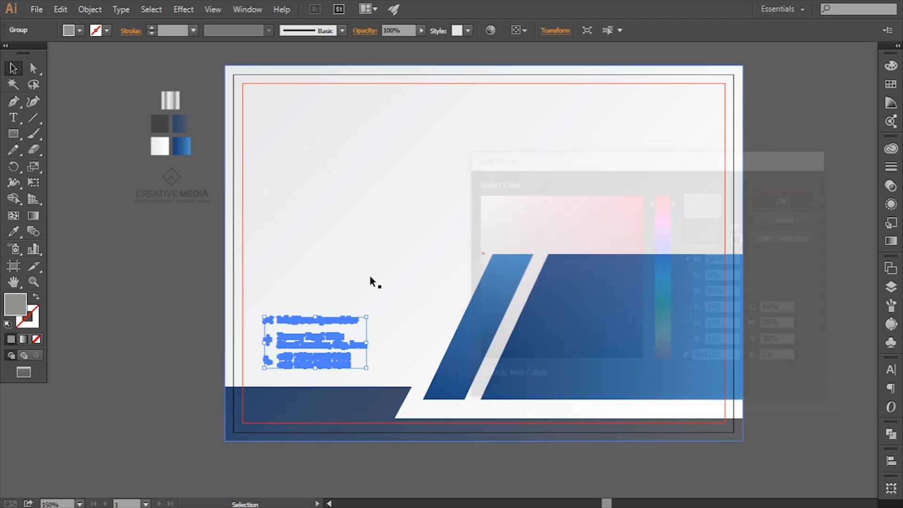
{"action": "left_click", "coordinate": [158, 351]}
Enlarge the gray contact details group further, extending it toward the footer band and the slanted bar.
{"action": "left_click_drag", "start_coordinate": [154, 355], "coordinate": [174, 348]}
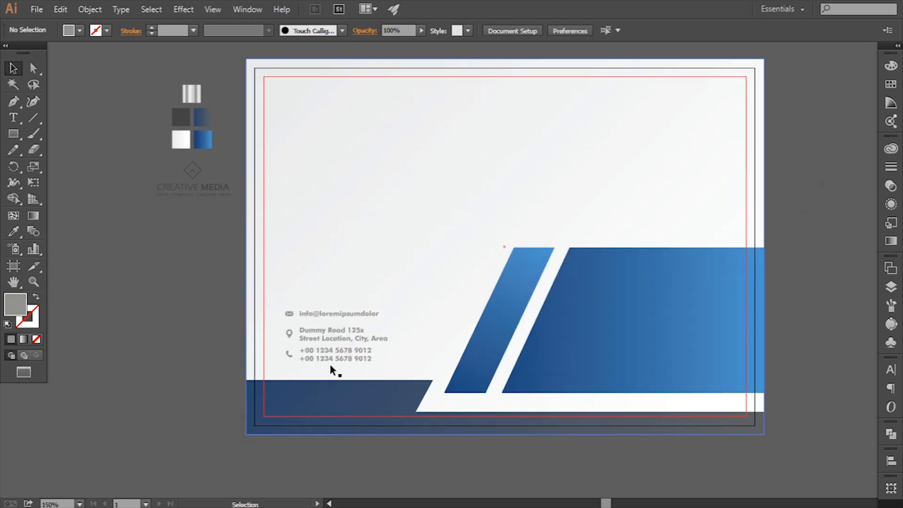
{"action": "left_click", "coordinate": [366, 358]}
{"action": "left_click_drag", "start_coordinate": [388, 362], "coordinate": [407, 371]}
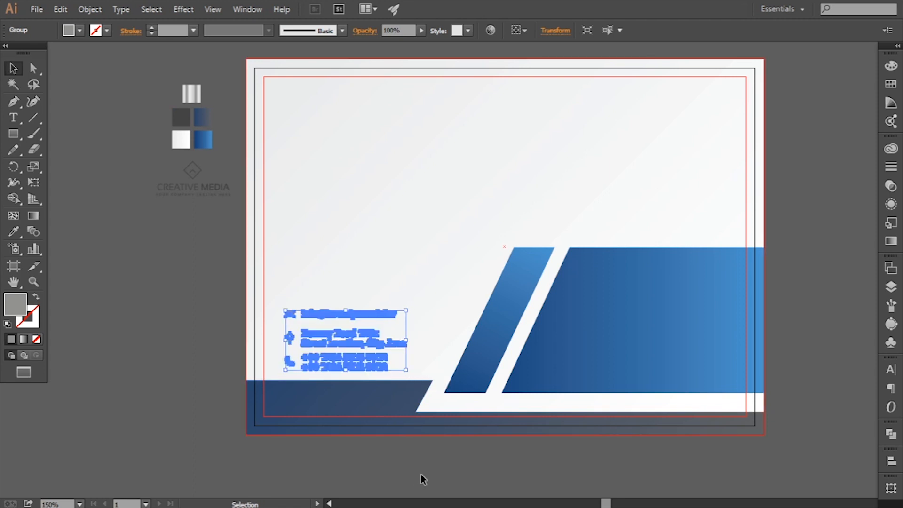
Nudge the contact details group slightly right and up, away from the footer band, then deselect it.
{"action": "key", "text": "Right"}
{"action": "key", "text": "Right"}
{"action": "key", "text": "Right"}
{"action": "key", "text": "Right"}
{"action": "key", "text": "Right"}
{"action": "key", "text": "Right"}
{"action": "key", "text": "Right"}
{"action": "key", "text": "Right"}
{"action": "key", "text": "Right"}
{"action": "key", "text": "Right"}
{"action": "key", "text": "Right"}
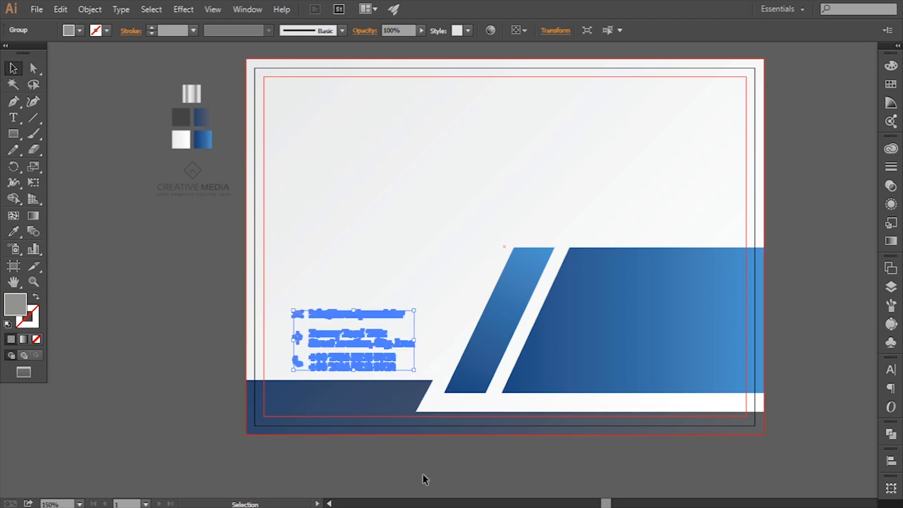
{"action": "key", "text": "Left"}
{"action": "key", "text": "Left"}
{"action": "key", "text": "Left"}
{"action": "key", "text": "Left"}
{"action": "key", "text": "Up"}
{"action": "key", "text": "Up"}
{"action": "key", "text": "Up"}
{"action": "key", "text": "Up"}
{"action": "key", "text": "Up"}
{"action": "key", "text": "Up"}
{"action": "key", "text": "Up"}
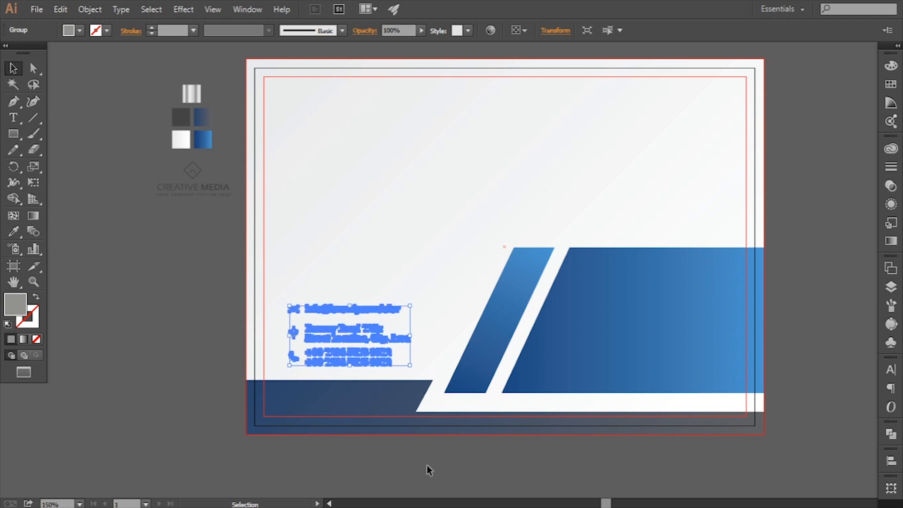
{"action": "left_click", "coordinate": [427, 465]}
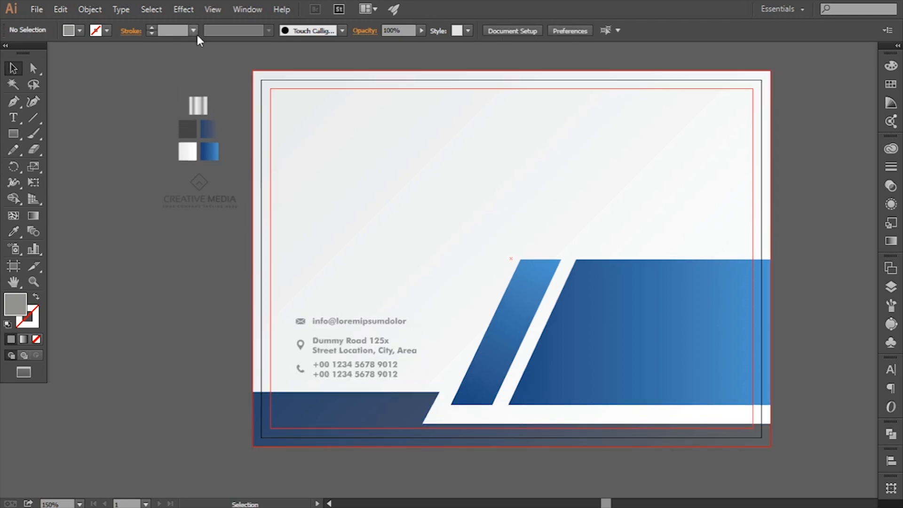
Show the rulers and place a vertical guide about 0.5 in from the page's left edge, along the contact details' left side.
{"action": "left_click", "coordinate": [213, 9]}
{"action": "mouse_move", "coordinate": [283, 300]}
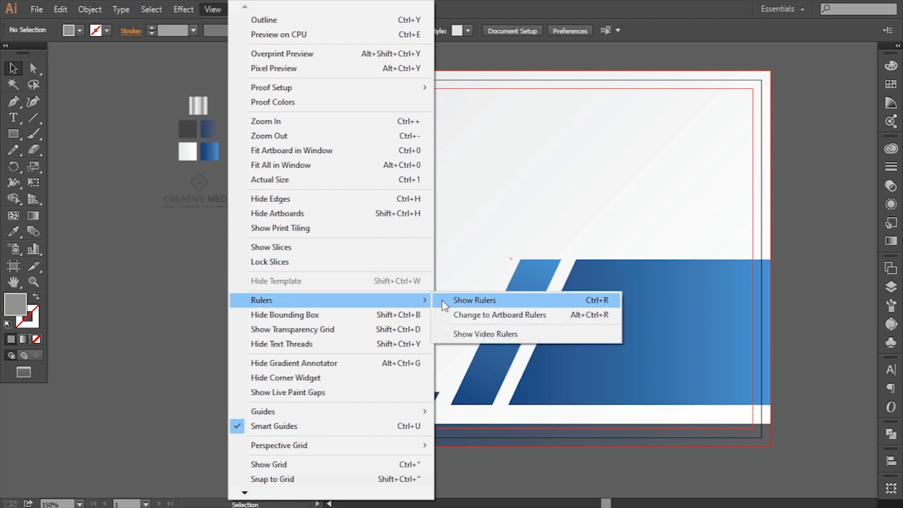
{"action": "left_click", "coordinate": [442, 301]}
{"action": "left_click_drag", "start_coordinate": [6, 430], "coordinate": [296, 416]}
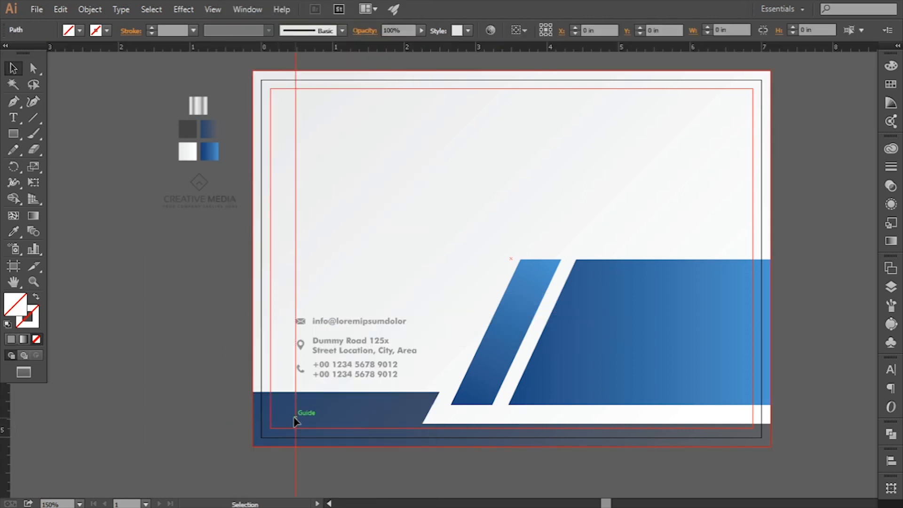
Place the Creative Media logo, enlarged, in the page's upper left area and bring it to the front.
{"action": "left_click_drag", "start_coordinate": [209, 190], "coordinate": [434, 151]}
{"action": "right_click", "coordinate": [339, 121]}
{"action": "mouse_move", "coordinate": [405, 233]}
{"action": "left_click", "coordinate": [499, 233]}
Nudge the logo down from the upper margin, align its left edge with the vertical guide, and deselect it.
{"action": "key", "text": "Down"}
{"action": "key", "text": "Down"}
{"action": "key", "text": "Down"}
{"action": "key", "text": "Down"}
{"action": "key", "text": "Down"}
{"action": "key", "text": "Down"}
{"action": "key", "text": "Down"}
{"action": "key", "text": "Down"}
{"action": "key", "text": "Down"}
{"action": "key", "text": "Down"}
{"action": "key", "text": "Down"}
{"action": "key", "text": "Down"}
{"action": "key", "text": "Down"}
{"action": "key", "text": "Down"}
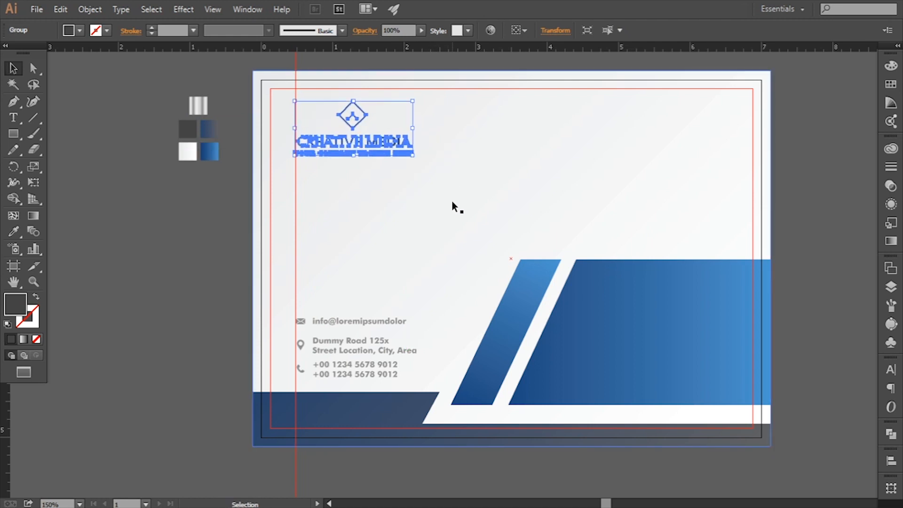
{"action": "key", "text": "Down"}
{"action": "key", "text": "Up"}
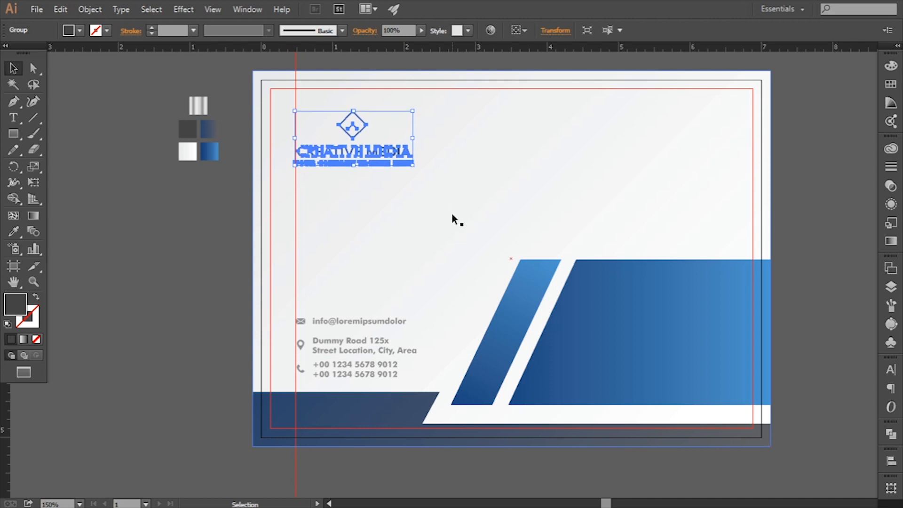
{"action": "key", "text": "Right"}
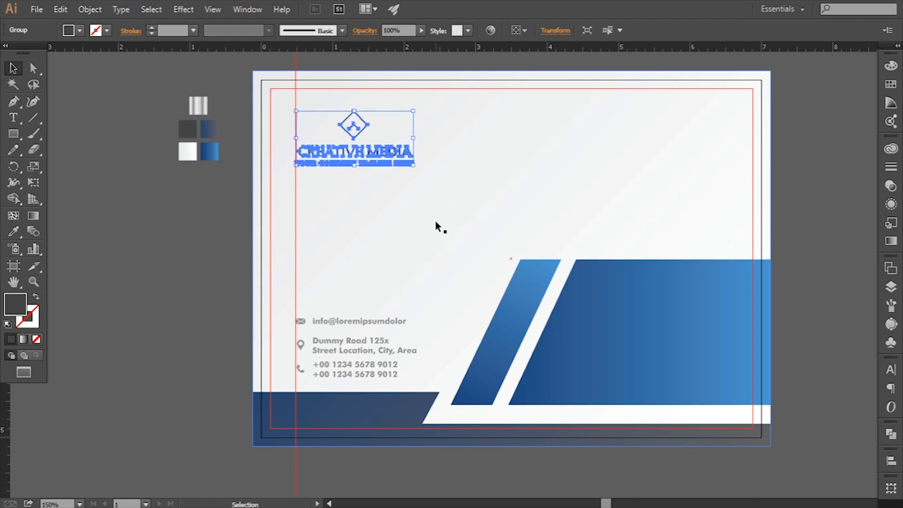
{"action": "left_click", "coordinate": [162, 312]}
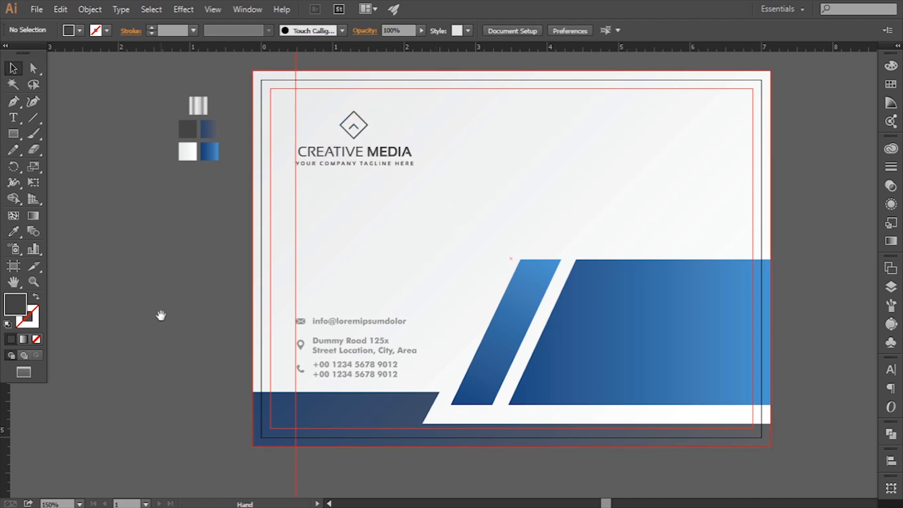
Nudge the contact details group up slightly from the footer band, then deselect it.
{"action": "left_click", "coordinate": [322, 378]}
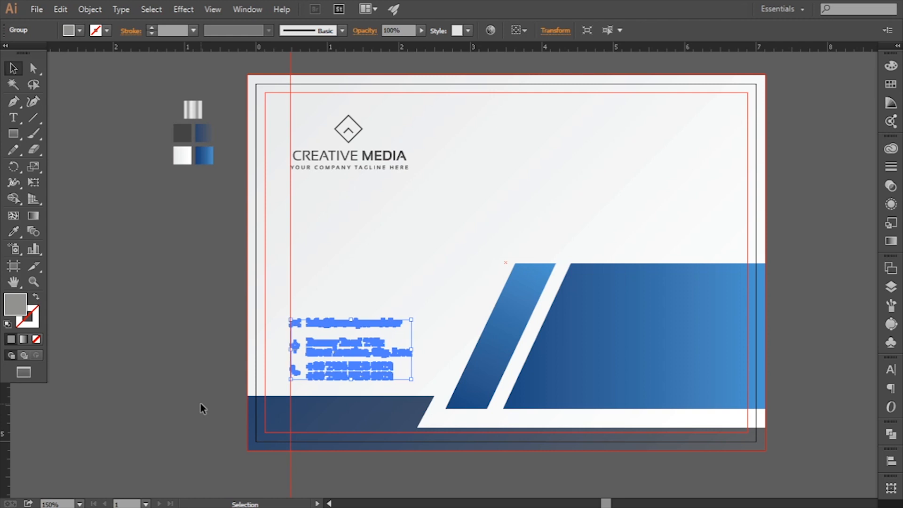
{"action": "left_click", "coordinate": [200, 403]}
{"action": "key", "text": "space"}
{"action": "left_click_drag", "start_coordinate": [276, 343], "coordinate": [263, 362]}
Draw a gray rectangle about 2.64 x 1.5 in over the large blue shape, overlapping its slanted edge.
{"action": "key", "text": "space"}
{"action": "left_click_drag", "start_coordinate": [575, 223], "coordinate": [526, 223]}
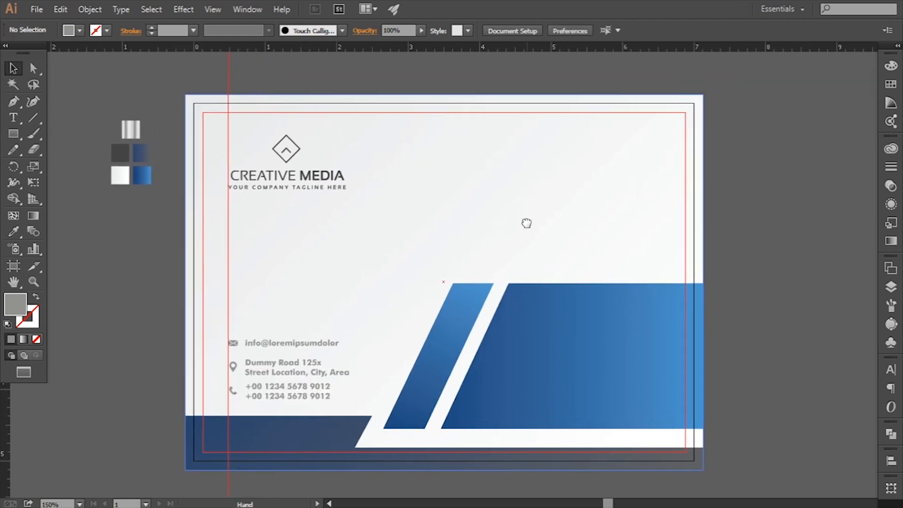
{"action": "left_click", "coordinate": [13, 133]}
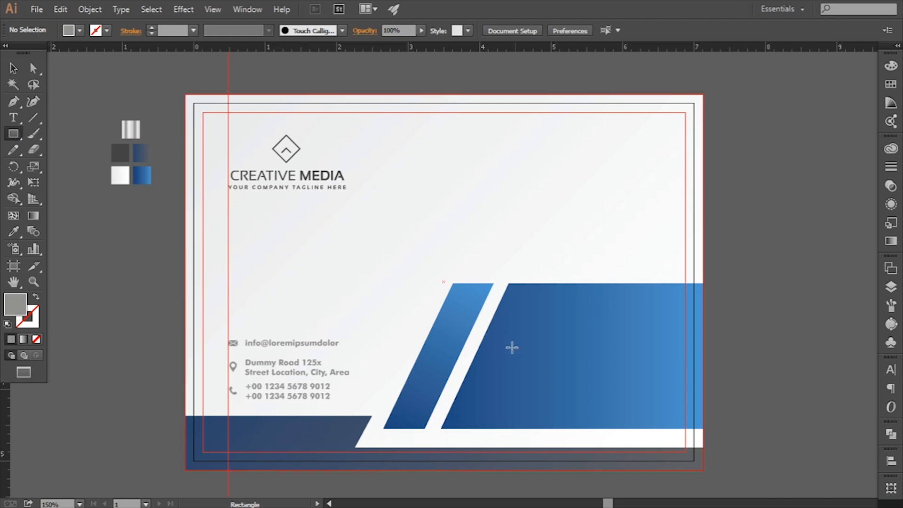
{"action": "left_click_drag", "start_coordinate": [465, 309], "coordinate": [653, 415]}
{"action": "scroll", "coordinate": [630, 371], "scroll_direction": "right", "scroll_amount": 1}
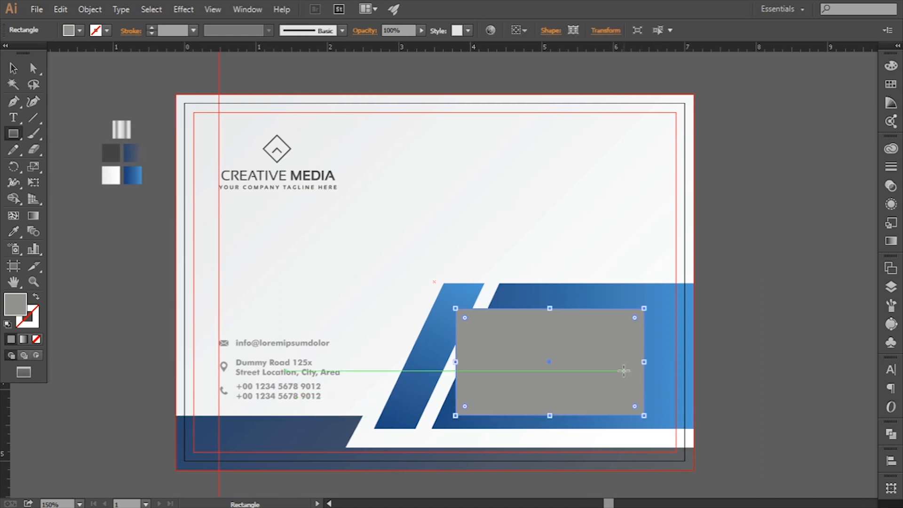
Nudge the gray rectangle up slightly to centre it vertically within the blue shape.
{"action": "left_click", "coordinate": [14, 70]}
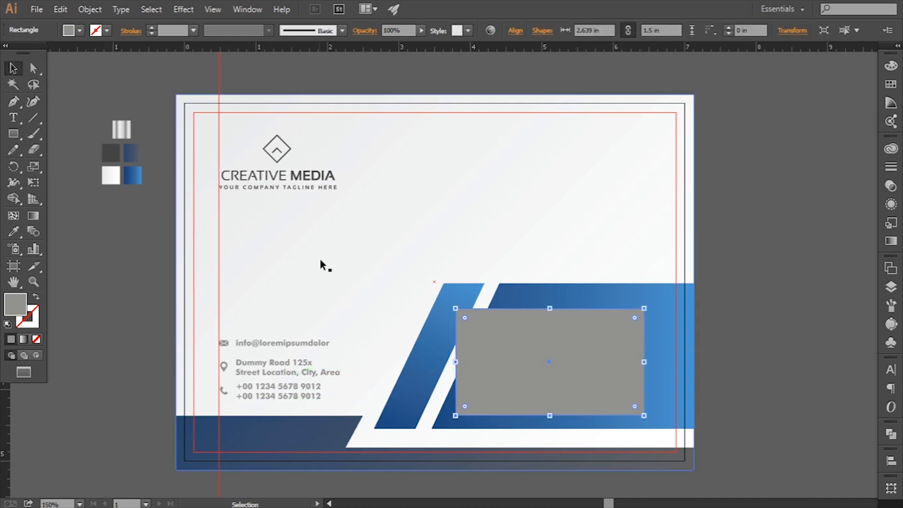
{"action": "key", "text": "space"}
{"action": "left_click_drag", "start_coordinate": [332, 276], "coordinate": [341, 273]}
{"action": "key", "text": "Up"}
{"action": "key", "text": "Up"}
{"action": "key", "text": "Up"}
{"action": "key", "text": "Up"}
{"action": "key", "text": "Up"}
{"action": "key", "text": "Up"}
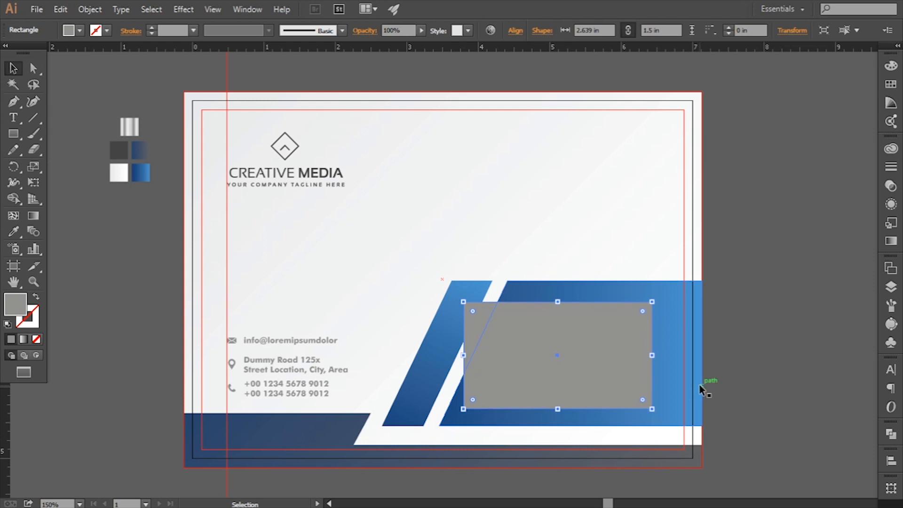
{"action": "key", "text": "Down"}
{"action": "key", "text": "Down"}
{"action": "key", "text": "Down"}
{"action": "key", "text": "Down"}
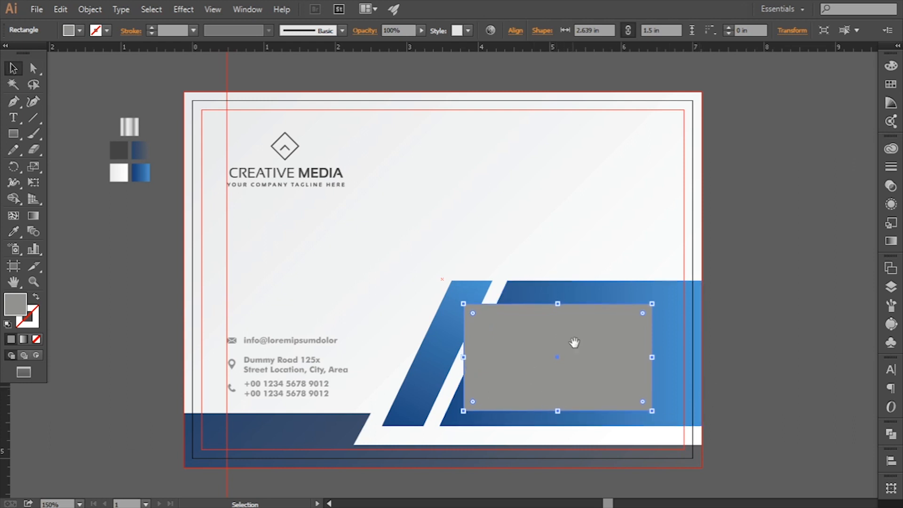
Resize the gray rectangle to about 2.69 x 1.44 in by extending its left side and lowering its upper edge.
{"action": "key", "text": "space"}
{"action": "left_click_drag", "start_coordinate": [574, 343], "coordinate": [574, 337]}
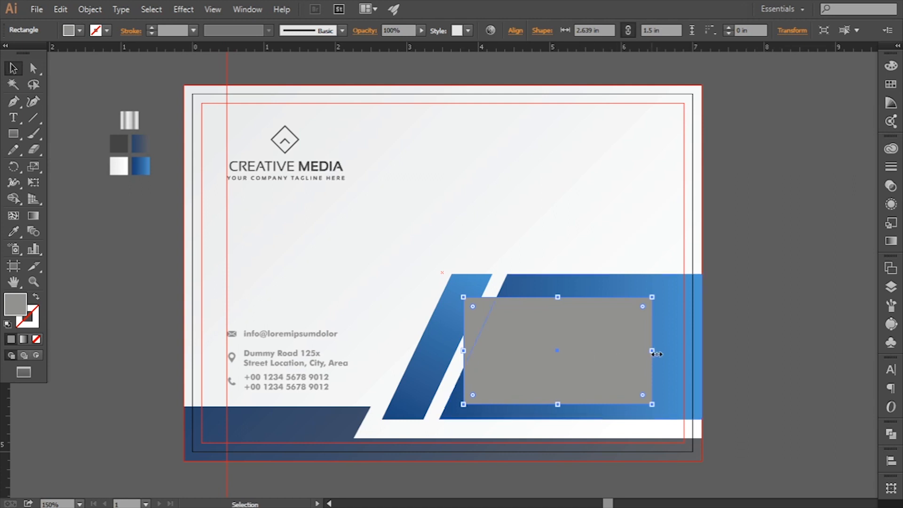
{"action": "left_click_drag", "start_coordinate": [463, 350], "coordinate": [459, 350]}
{"action": "left_click_drag", "start_coordinate": [557, 404], "coordinate": [556, 404]}
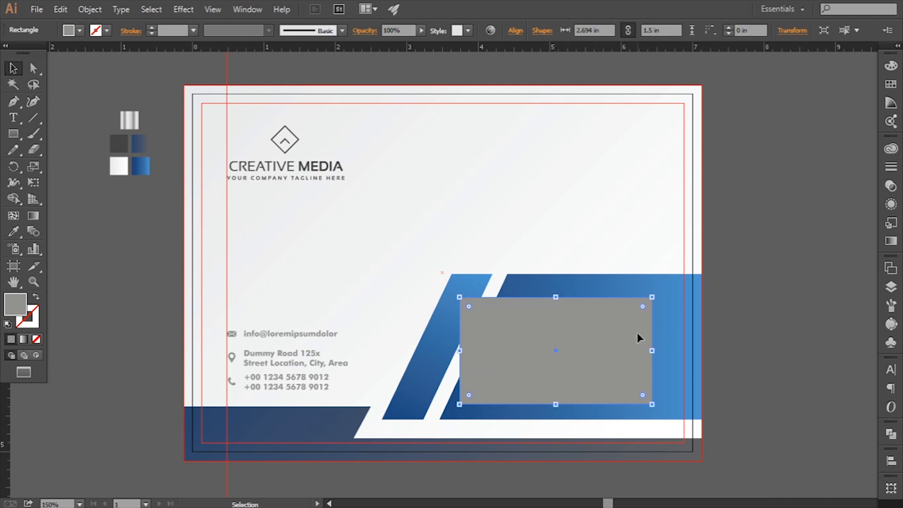
{"action": "left_click_drag", "start_coordinate": [557, 298], "coordinate": [557, 305]}
{"action": "left_click_drag", "start_coordinate": [394, 339], "coordinate": [417, 338]}
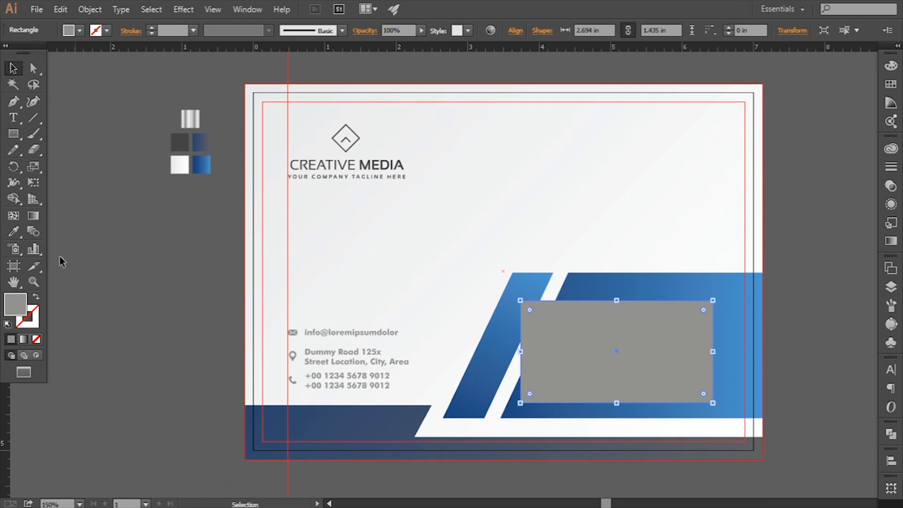
Fill the rectangle with the silver gradient sampled from the palette swatch beside the page.
{"action": "left_click", "coordinate": [14, 231]}
{"action": "left_click", "coordinate": [190, 117]}
{"action": "left_click_drag", "start_coordinate": [623, 302], "coordinate": [492, 281]}
Angle the rectangle's silver gradient diagonally with the Gradient tool, rising steeply from lower left to upper right.
{"action": "left_click", "coordinate": [32, 216]}
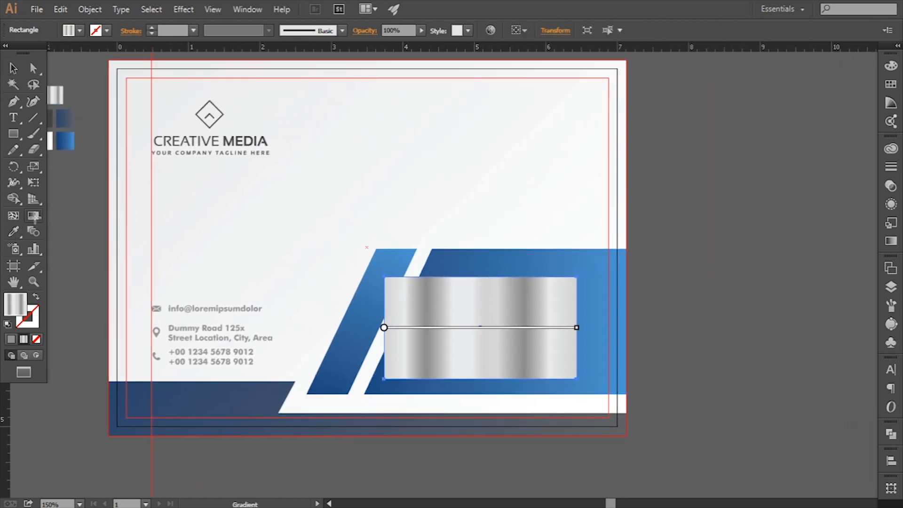
{"action": "mouse_move", "coordinate": [581, 328]}
{"action": "left_mouse_down"}
{"action": "mouse_move", "coordinate": [581, 272]}
{"action": "mouse_move", "coordinate": [555, 252]}
{"action": "left_mouse_up"}
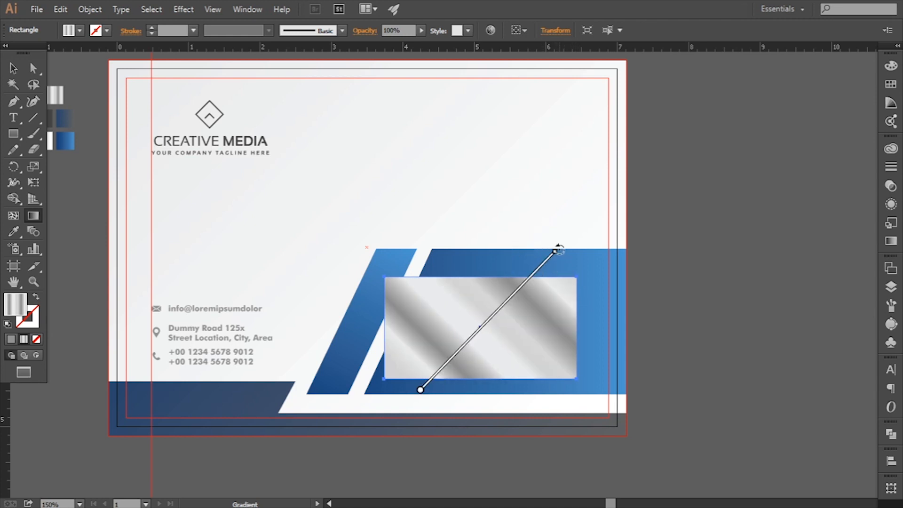
{"action": "left_click_drag", "start_coordinate": [558, 244], "coordinate": [543, 226]}
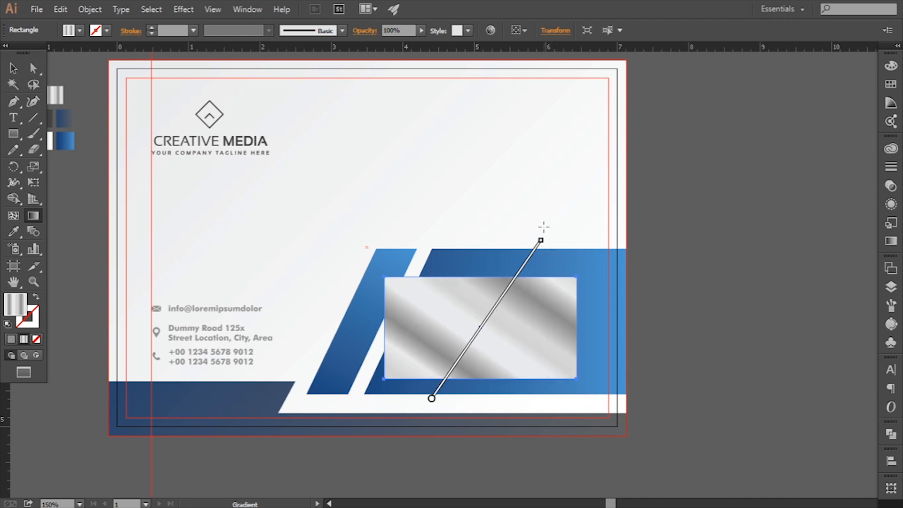
Lower the silver rectangle's opacity to 94%.
{"action": "left_click", "coordinate": [891, 186]}
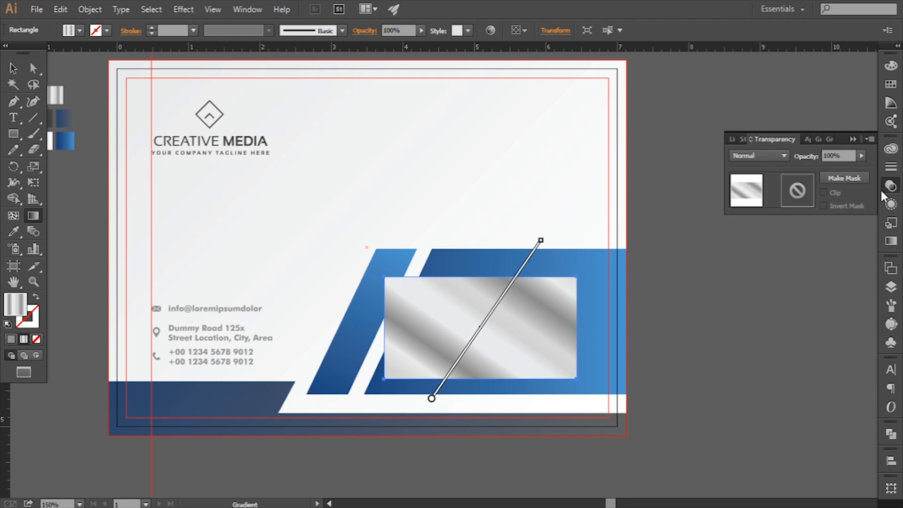
{"action": "left_click", "coordinate": [861, 157]}
{"action": "left_click_drag", "start_coordinate": [856, 166], "coordinate": [855, 168]}
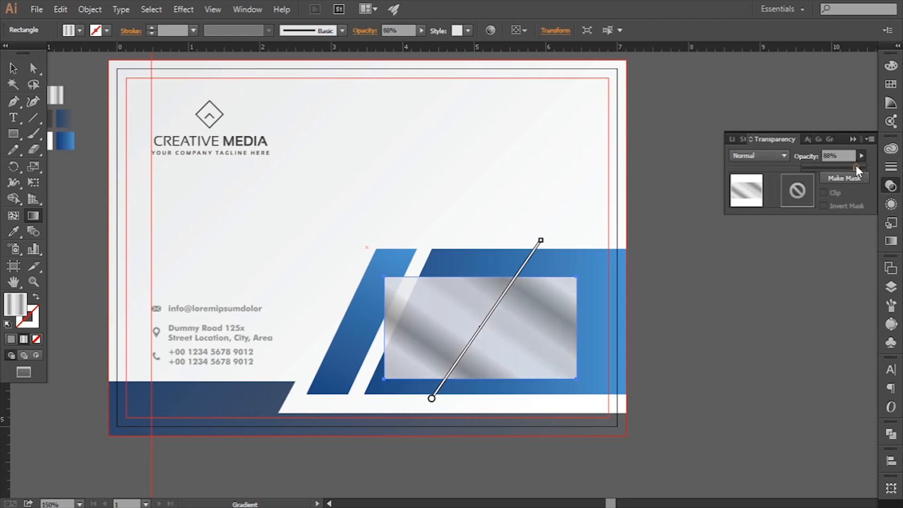
{"action": "left_click_drag", "start_coordinate": [857, 163], "coordinate": [858, 162]}
Copy the silver rectangle and paste the duplicate directly in front of it.
{"action": "left_click", "coordinate": [13, 68]}
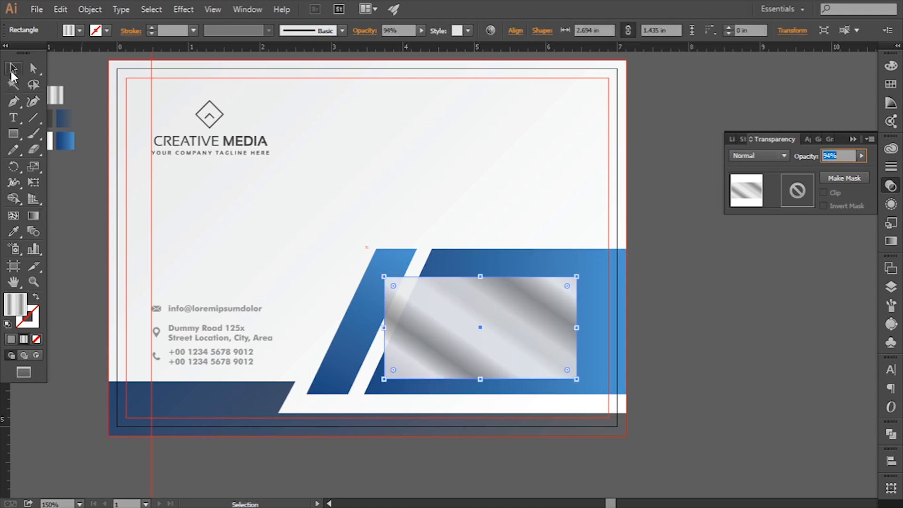
{"action": "left_click", "coordinate": [679, 311]}
{"action": "left_click", "coordinate": [544, 320]}
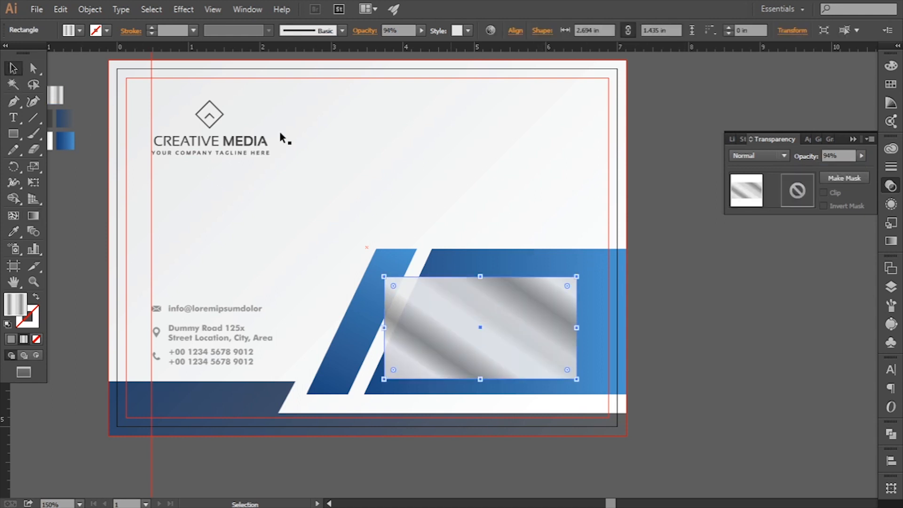
{"action": "left_click", "coordinate": [60, 9]}
{"action": "left_click", "coordinate": [85, 76]}
{"action": "left_click", "coordinate": [60, 10]}
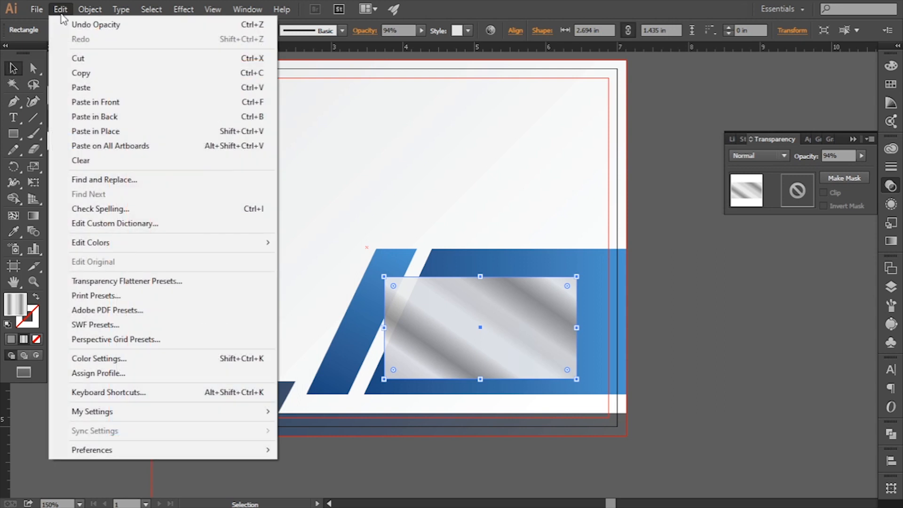
{"action": "left_click", "coordinate": [104, 106]}
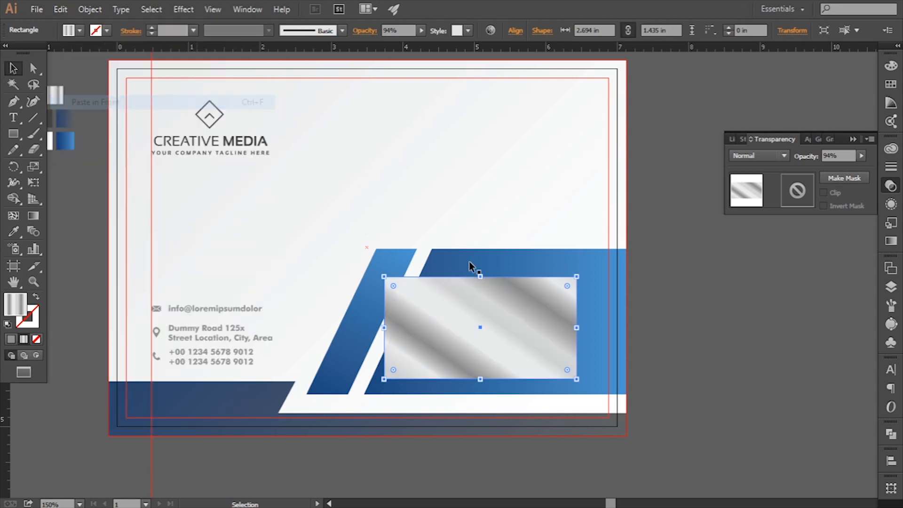
Select the lower of the two stacked silver rectangles in the layer list and fill it with white.
{"action": "left_click", "coordinate": [890, 286]}
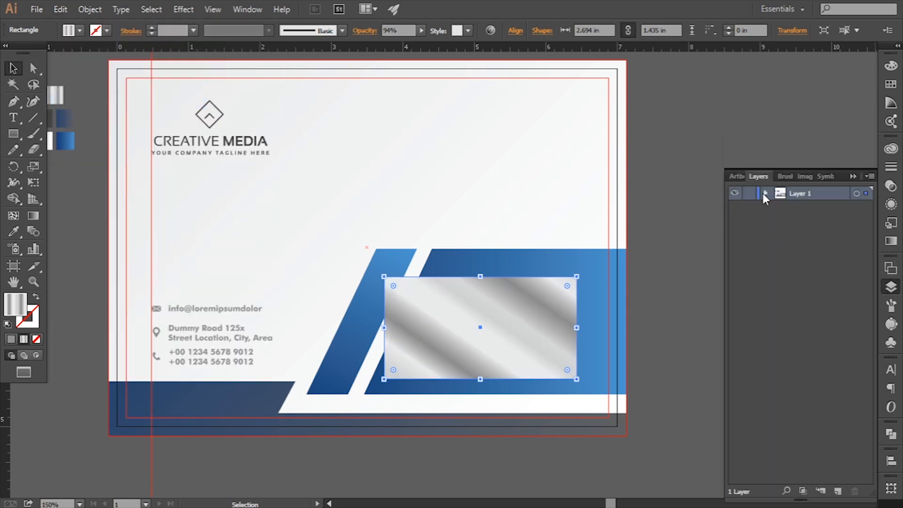
{"action": "left_click", "coordinate": [766, 194]}
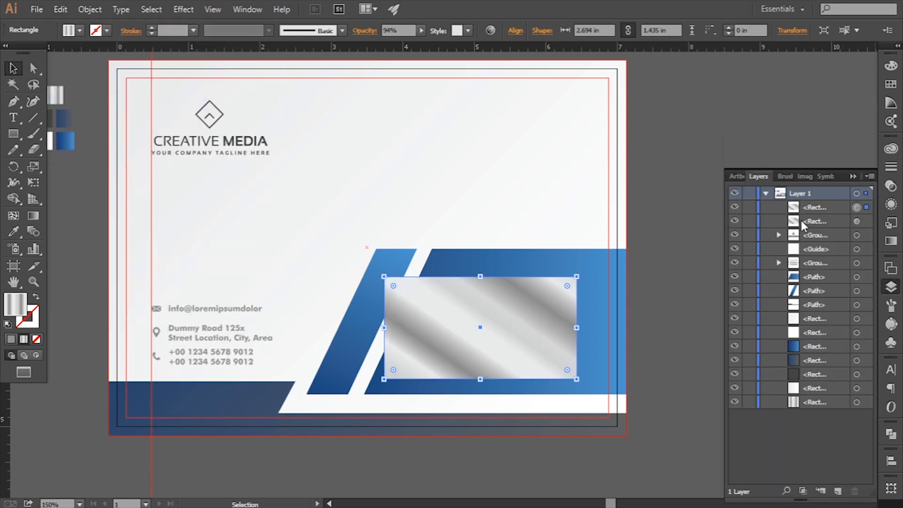
{"action": "left_click", "coordinate": [856, 222]}
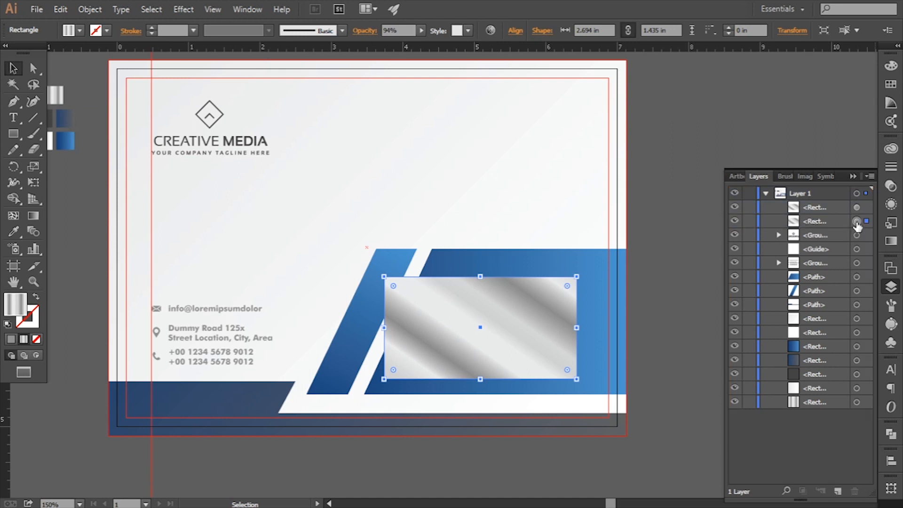
{"action": "double_click", "coordinate": [17, 307]}
{"action": "left_click", "coordinate": [473, 188]}
{"action": "left_click", "coordinate": [788, 200]}
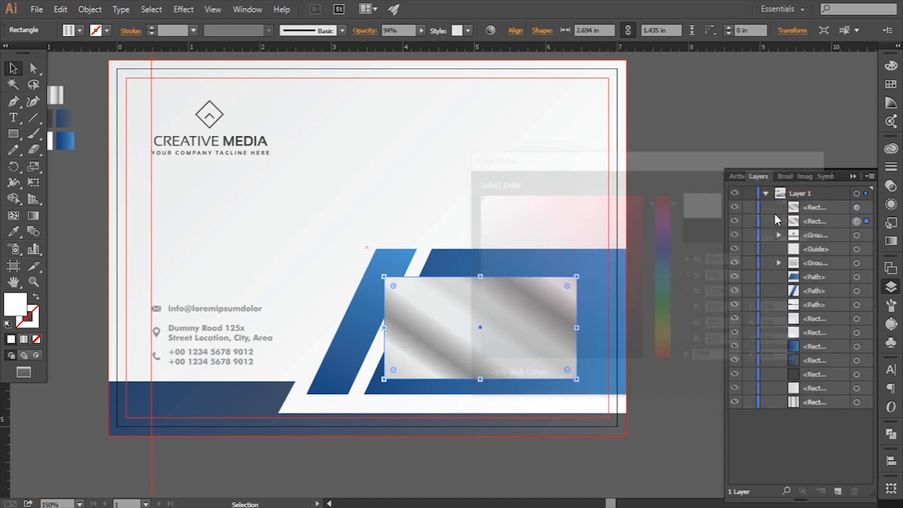
Select the upper silver rectangle and reduce its opacity to about 51%.
{"action": "left_click", "coordinate": [856, 207]}
{"action": "left_click", "coordinate": [889, 187]}
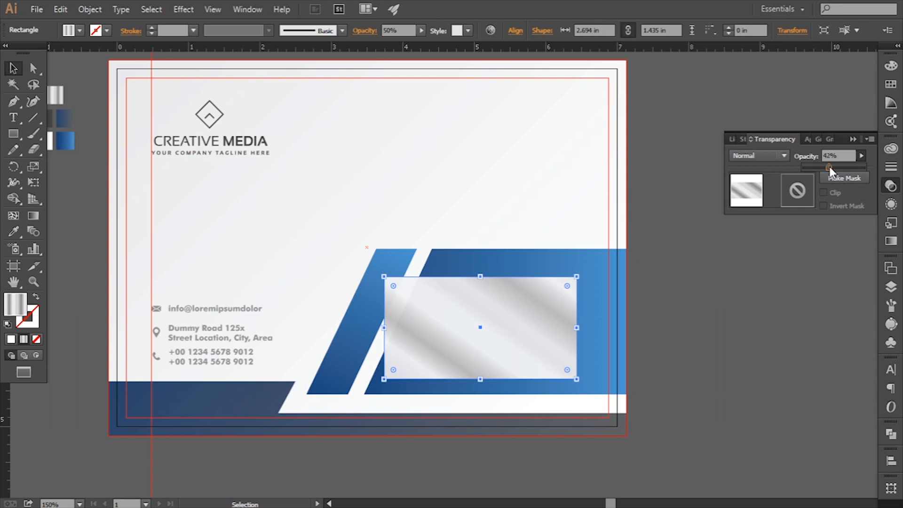
{"action": "left_click_drag", "start_coordinate": [828, 166], "coordinate": [833, 166]}
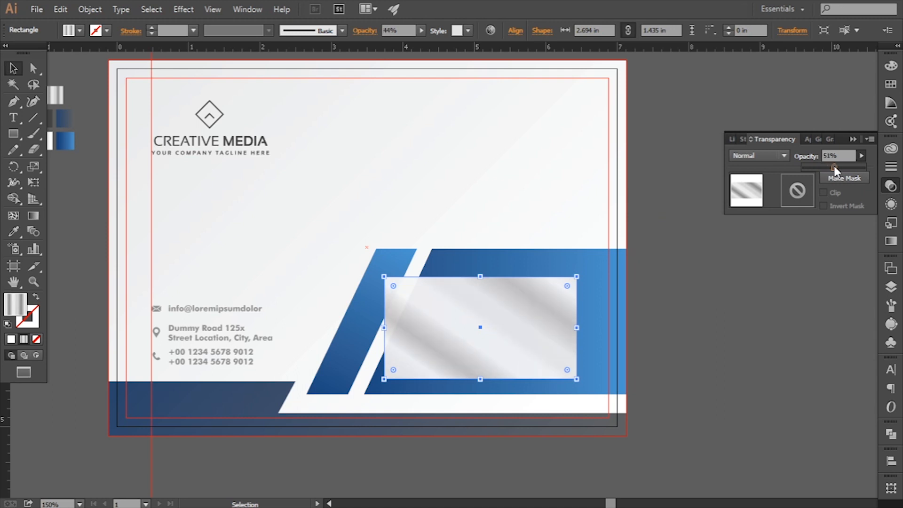
Select the lower white rectangle beneath the silver panel and raise its opacity to 100%.
{"action": "left_click", "coordinate": [890, 284]}
{"action": "left_click", "coordinate": [856, 222]}
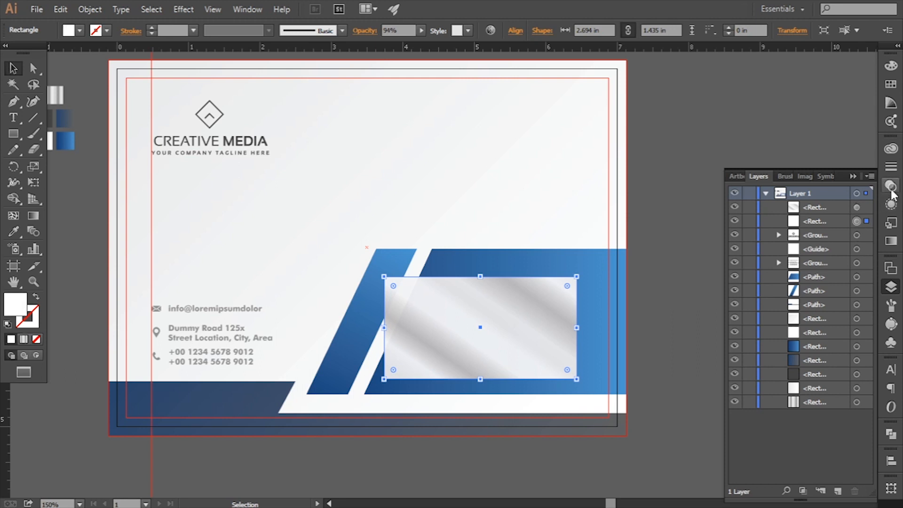
{"action": "left_click", "coordinate": [890, 187]}
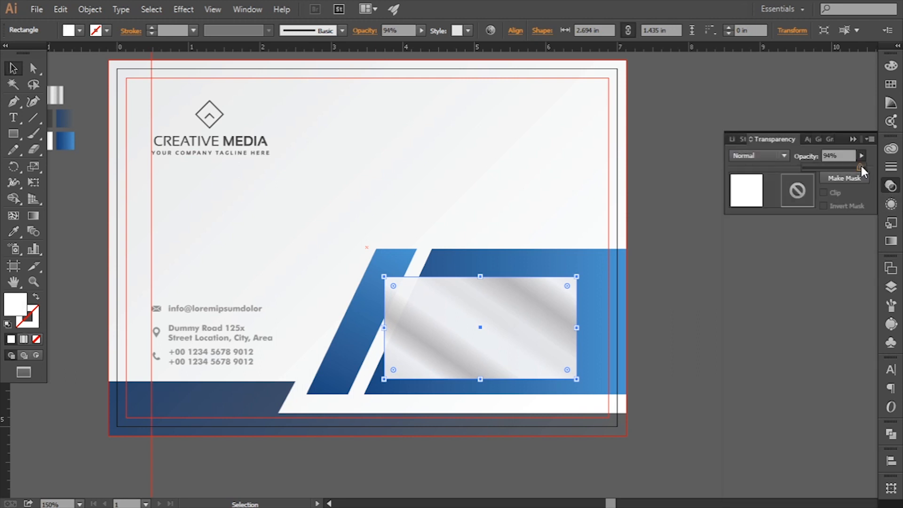
{"action": "left_click_drag", "start_coordinate": [860, 165], "coordinate": [888, 169]}
{"action": "left_click_drag", "start_coordinate": [729, 308], "coordinate": [718, 308]}
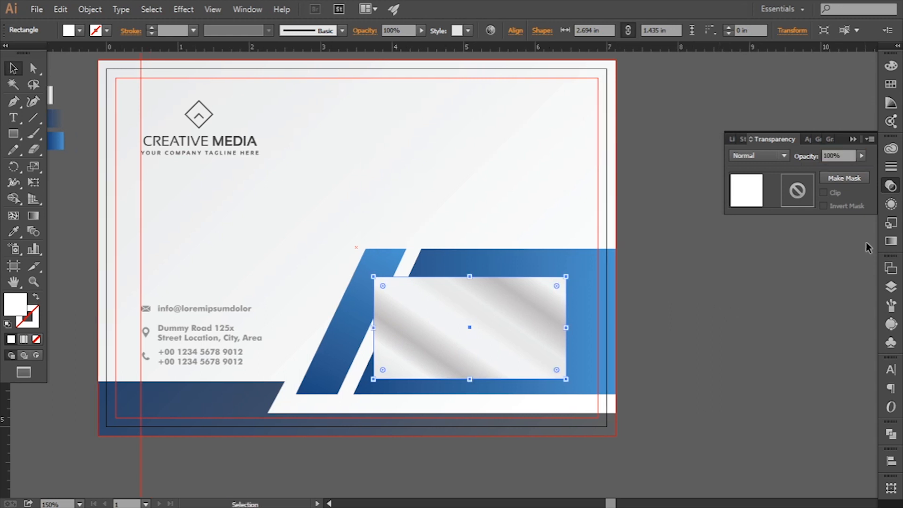
Select the silver and white rectangles together and round all their corners to a radius of about 0.17 in.
{"action": "left_click", "coordinate": [891, 287]}
{"action": "left_click", "coordinate": [866, 221]}
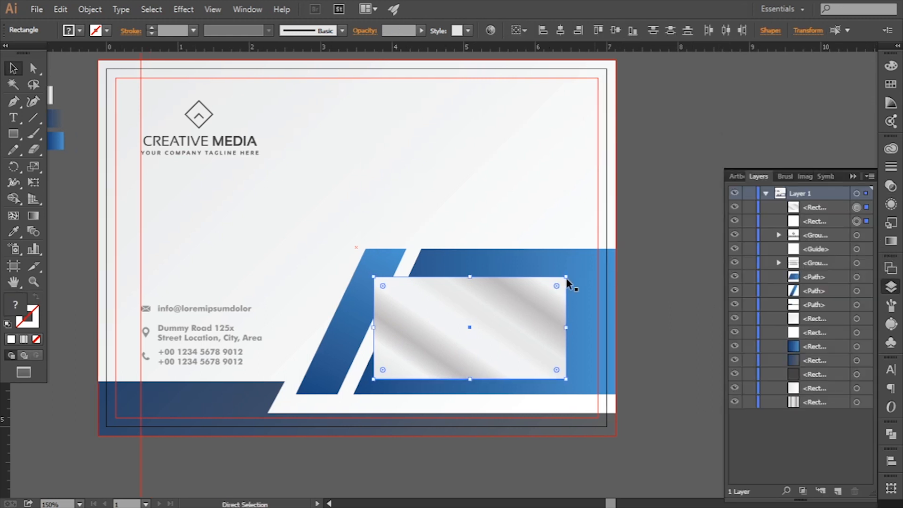
{"action": "key", "text": "a"}
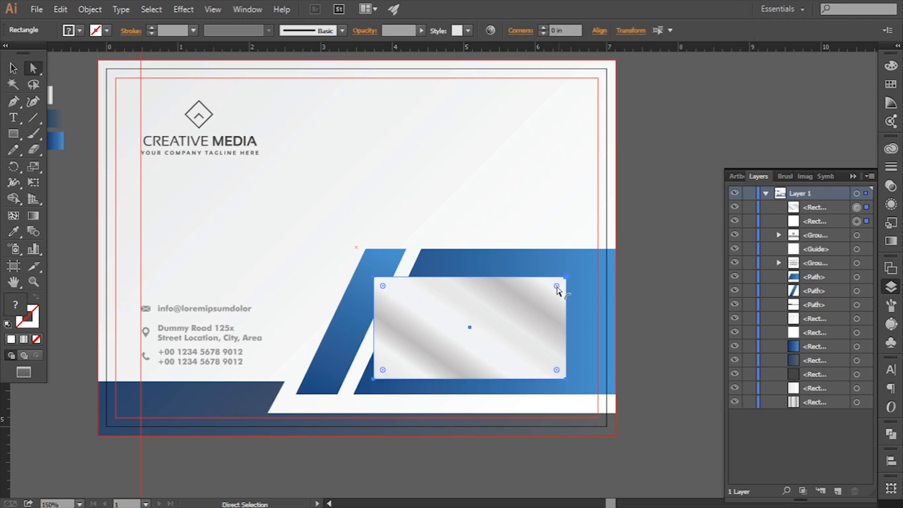
{"action": "left_click_drag", "start_coordinate": [556, 286], "coordinate": [554, 287]}
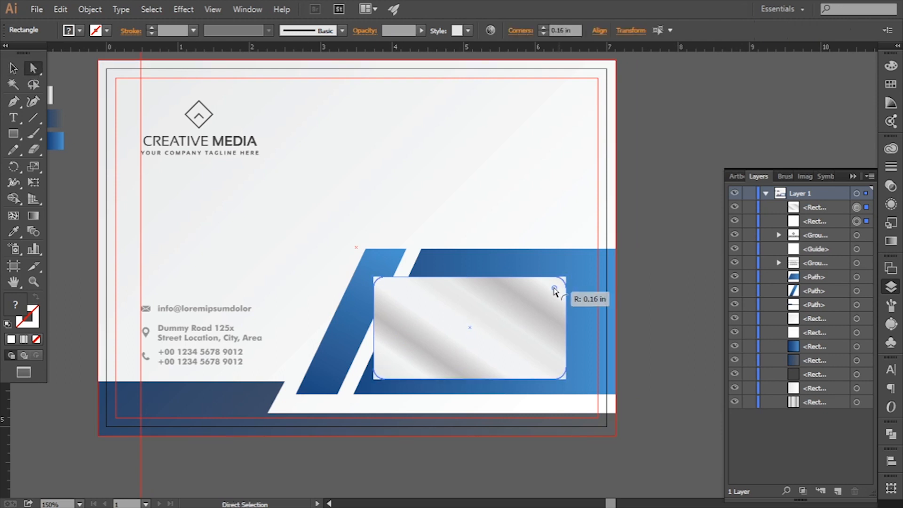
{"action": "left_click", "coordinate": [642, 318]}
Apply an Inner Glow effect to the silver rectangle with Normal mode, black colour, 50% opacity, 0.04 in blur and Edge.
{"action": "left_click_drag", "start_coordinate": [646, 342], "coordinate": [651, 324]}
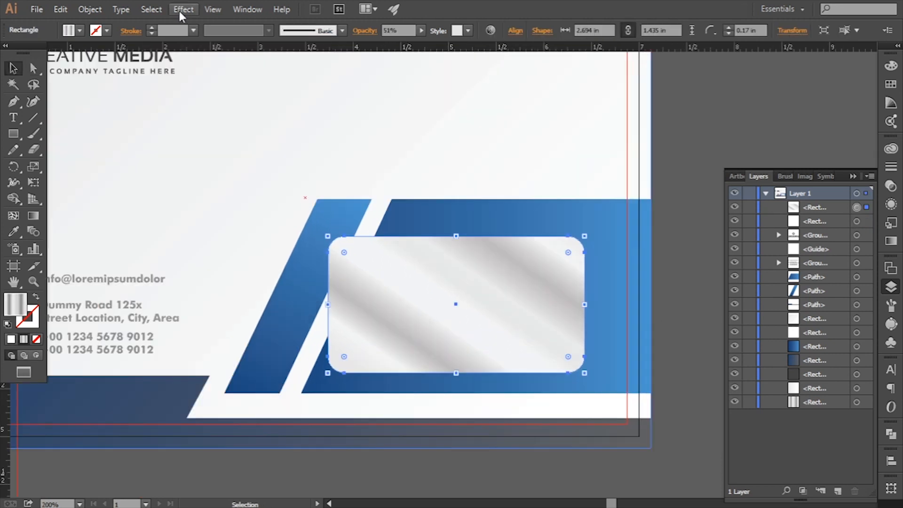
{"action": "left_click", "coordinate": [184, 10]}
{"action": "mouse_move", "coordinate": [264, 159]}
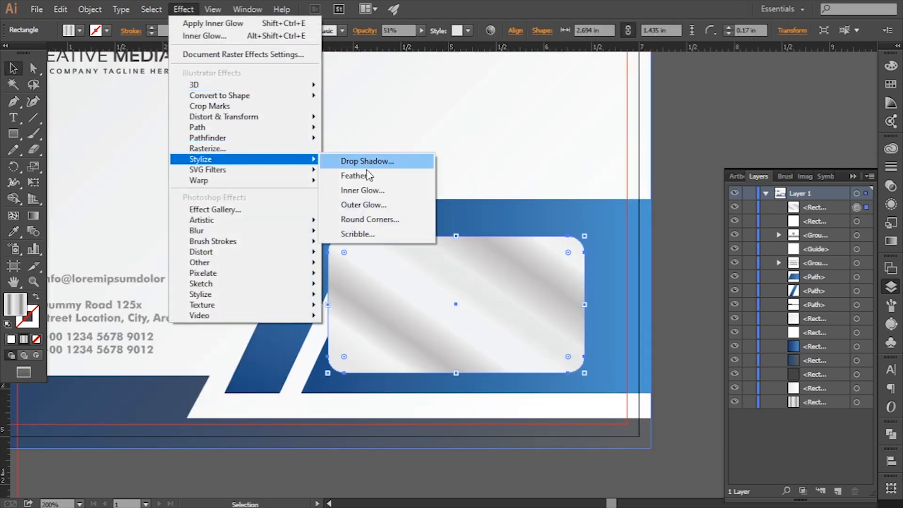
{"action": "left_click", "coordinate": [363, 189]}
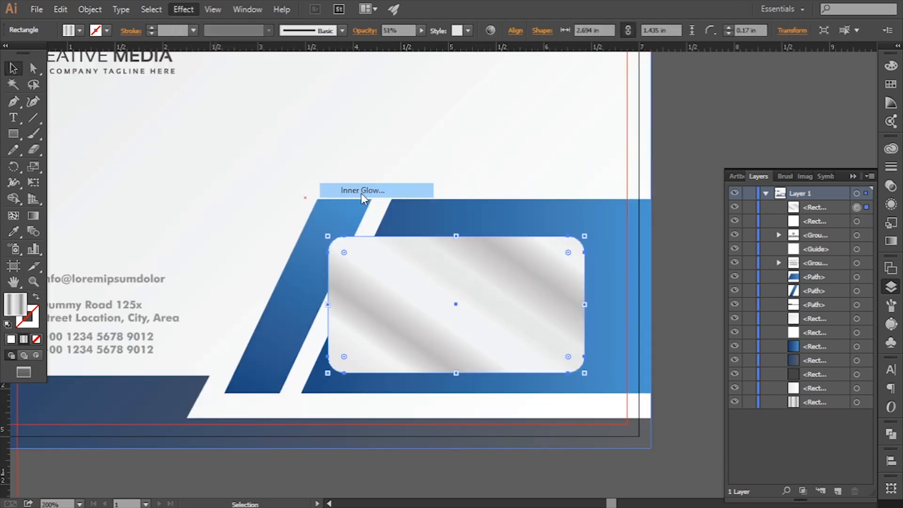
{"action": "left_click", "coordinate": [638, 377]}
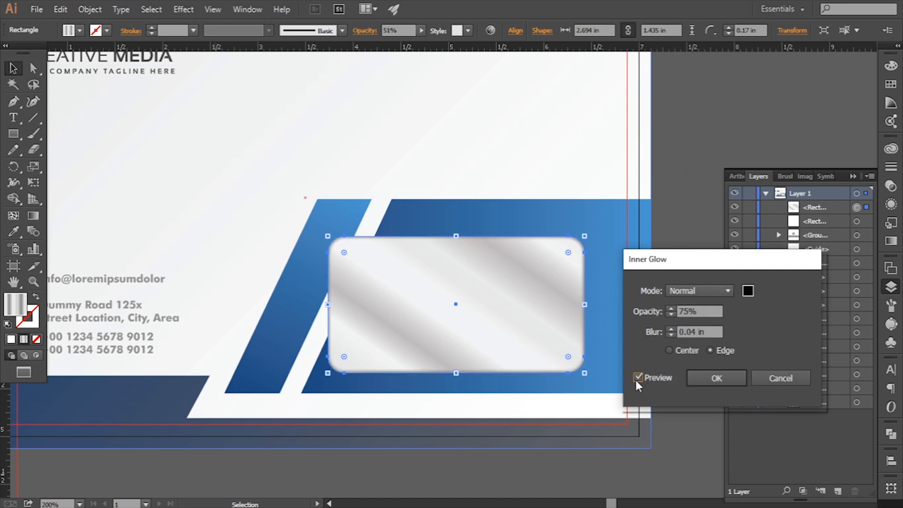
{"action": "double_click", "coordinate": [689, 310]}
{"action": "left_click", "coordinate": [637, 376]}
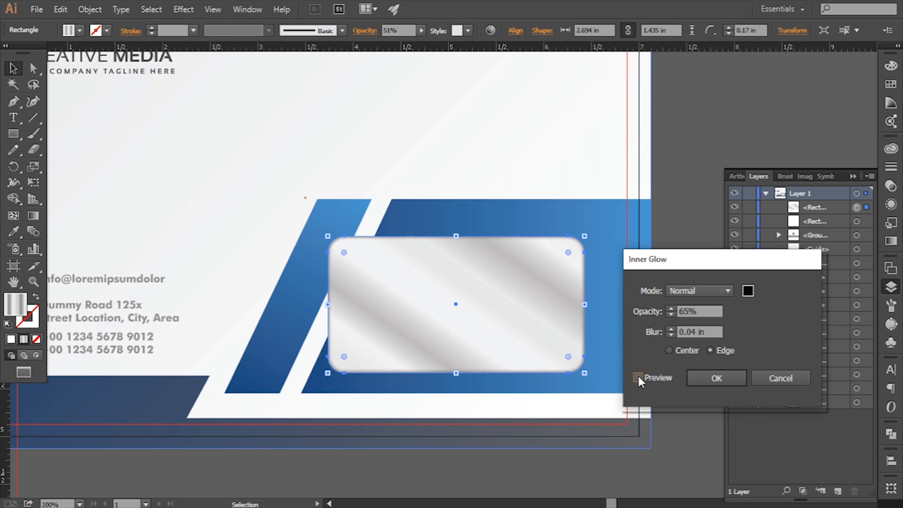
{"action": "double_click", "coordinate": [685, 314]}
{"action": "type", "text": "50"}
{"action": "left_click", "coordinate": [637, 377]}
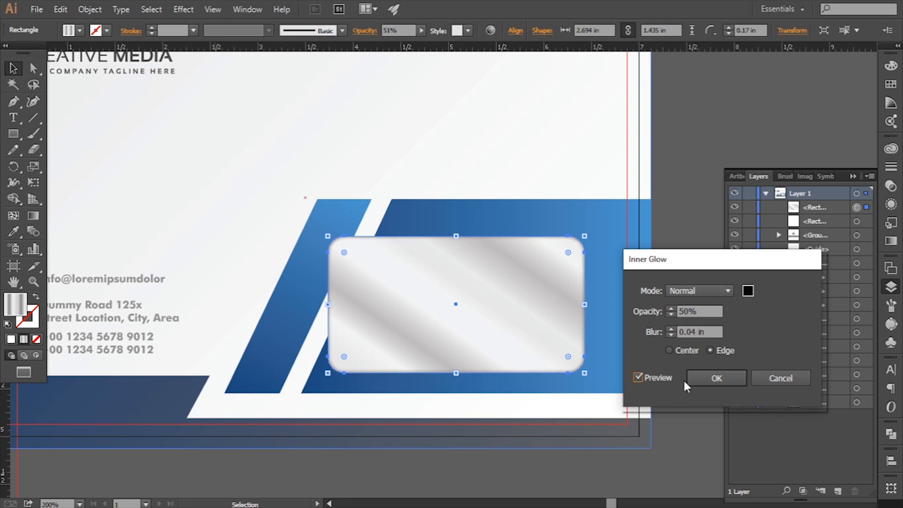
{"action": "left_click", "coordinate": [714, 378]}
{"action": "left_click", "coordinate": [710, 280]}
Try different opacities on the rounded silver rectangle and settle on 47%.
{"action": "key", "text": "ctrl+minus"}
{"action": "key", "text": "ctrl+minus"}
{"action": "key", "text": "ctrl+minus"}
{"action": "key", "text": "ctrl+minus"}
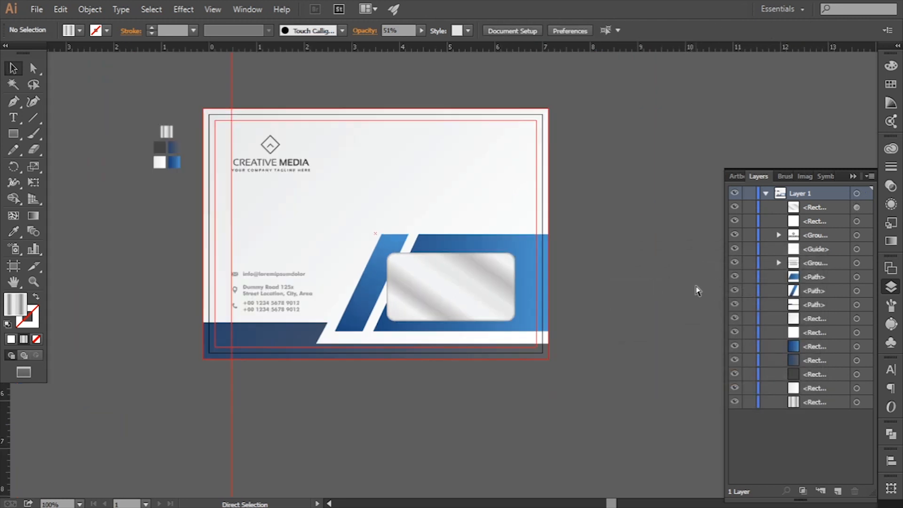
{"action": "key", "text": "ctrl+plus"}
{"action": "key", "text": "ctrl+plus"}
{"action": "left_click_drag", "start_coordinate": [630, 306], "coordinate": [675, 324]}
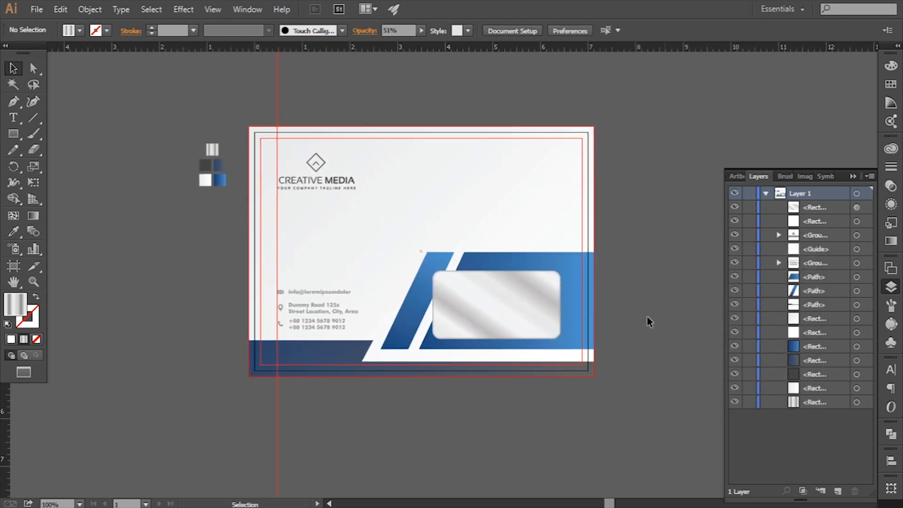
{"action": "left_click", "coordinate": [527, 301]}
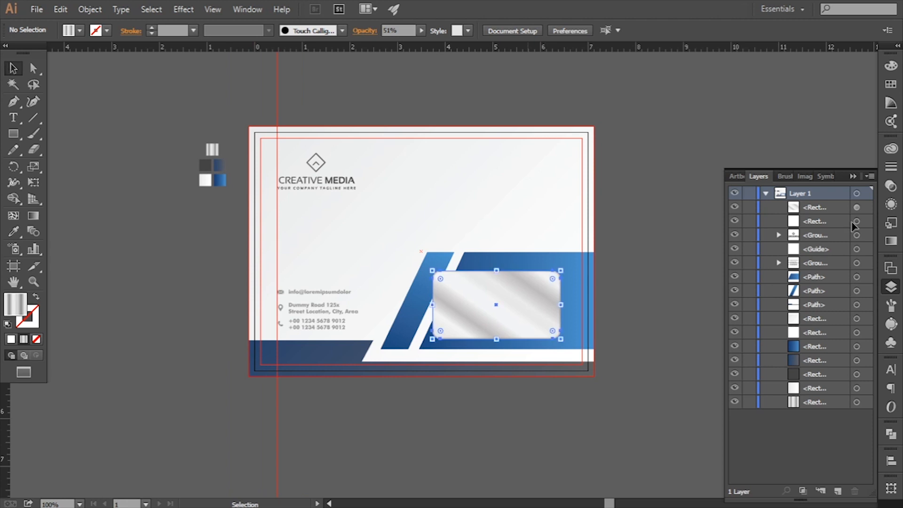
{"action": "left_click", "coordinate": [891, 189]}
{"action": "left_click", "coordinate": [862, 157]}
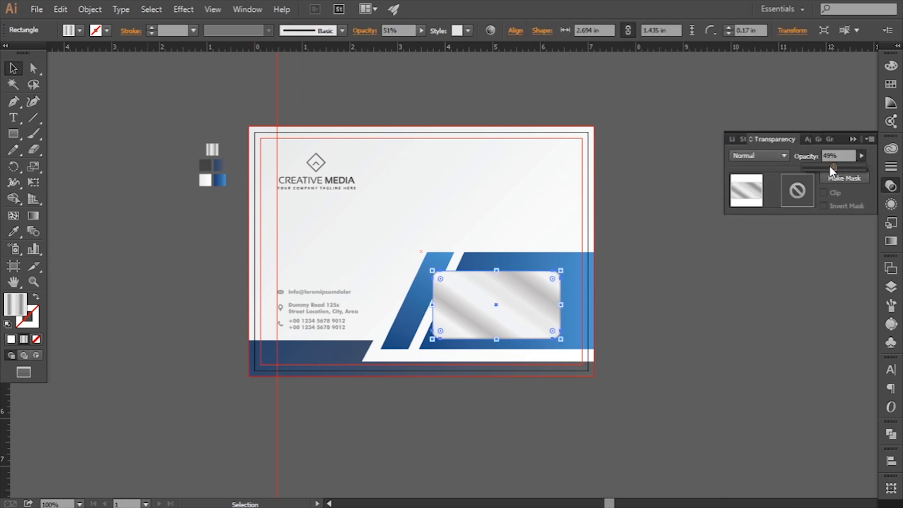
{"action": "left_click", "coordinate": [813, 168]}
{"action": "left_click_drag", "start_coordinate": [819, 168], "coordinate": [821, 168]}
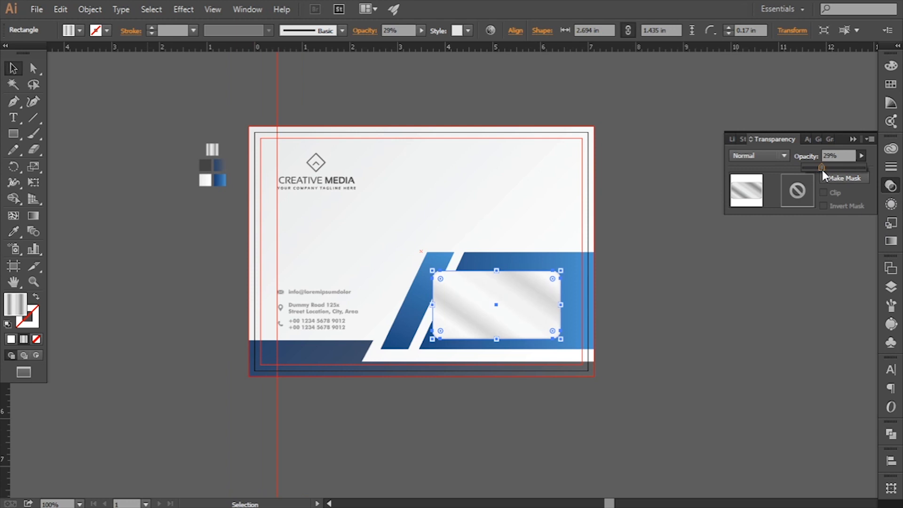
{"action": "left_click_drag", "start_coordinate": [826, 167], "coordinate": [829, 167]}
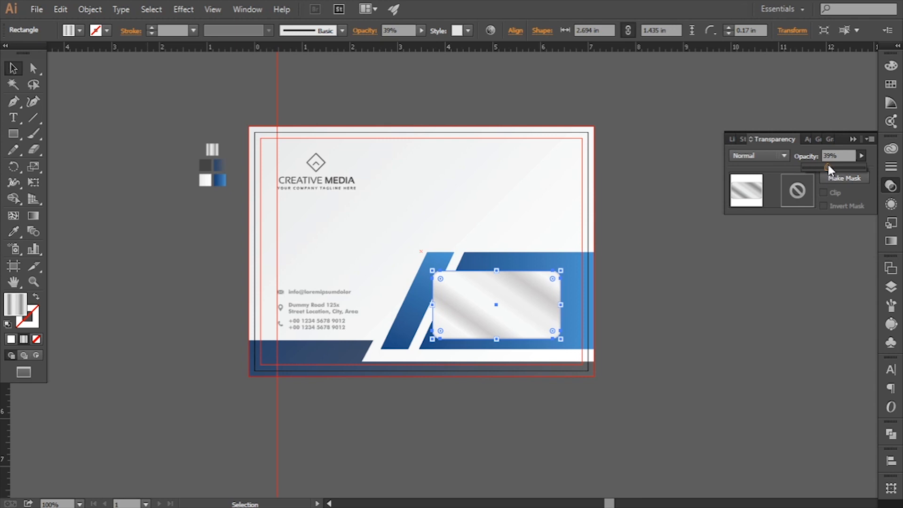
{"action": "left_click_drag", "start_coordinate": [827, 168], "coordinate": [833, 169]}
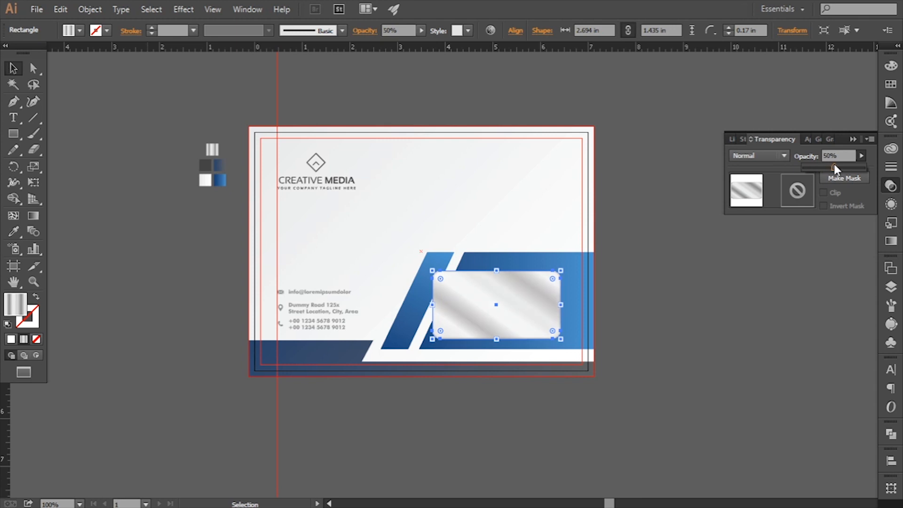
{"action": "left_click", "coordinate": [852, 139]}
{"action": "left_click", "coordinate": [766, 235]}
Select the footer band, both slanted blue shapes, silver panel and contact details, and nudge them up until the band's lower edge meets the inner margin.
{"action": "left_click_drag", "start_coordinate": [634, 328], "coordinate": [649, 336]}
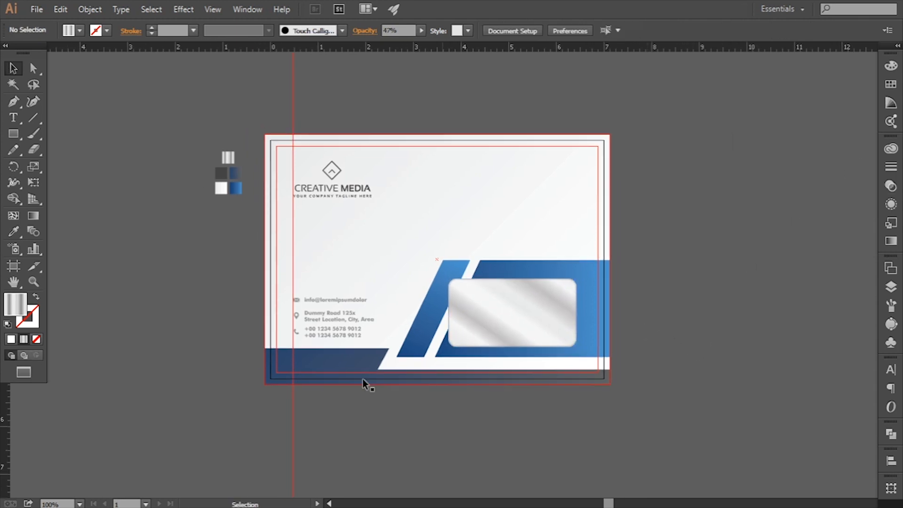
{"action": "left_click", "coordinate": [357, 366]}
{"action": "left_click", "coordinate": [492, 319], "text": "shift"}
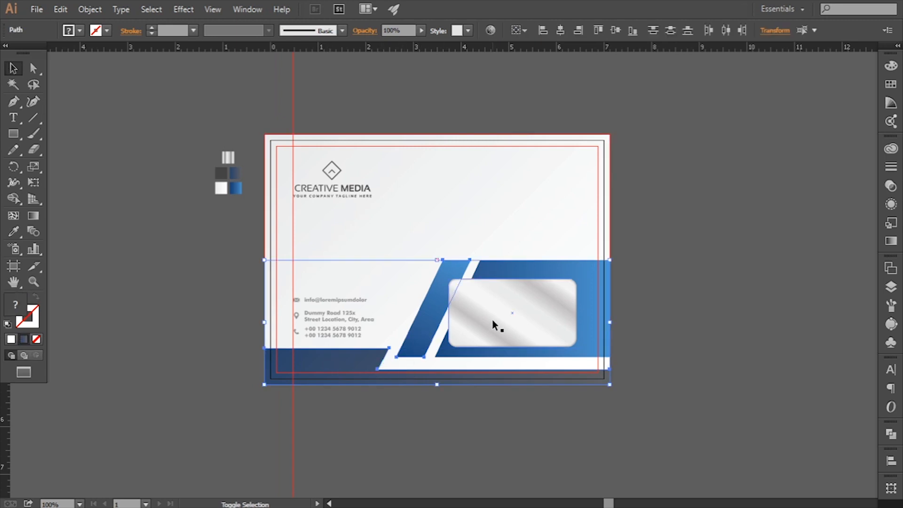
{"action": "left_click", "coordinate": [543, 272], "text": "shift"}
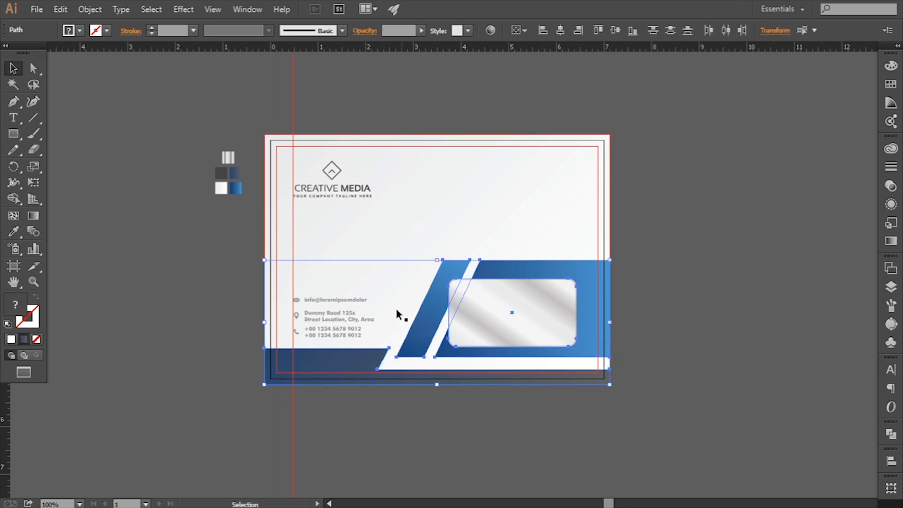
{"action": "left_click", "coordinate": [362, 318], "text": "shift"}
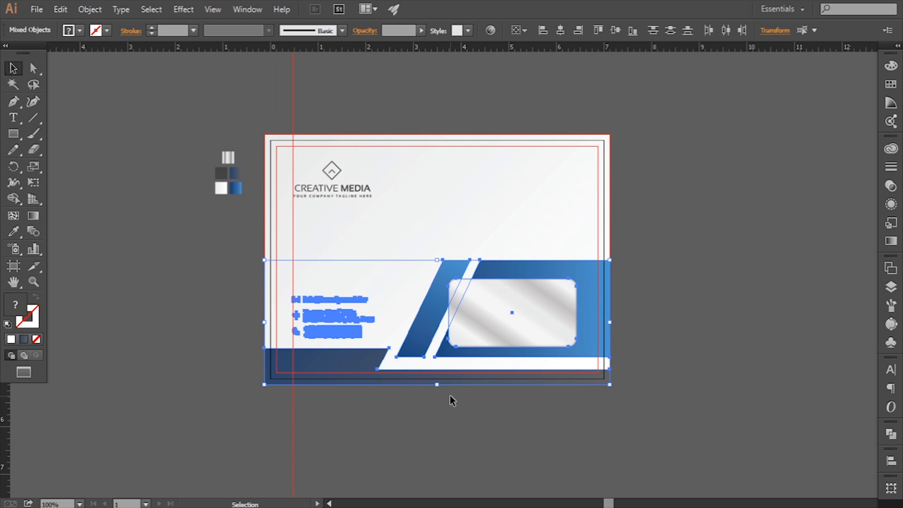
{"action": "key", "text": "Up"}
{"action": "key", "text": "Up"}
{"action": "key", "text": "Up"}
{"action": "key", "text": "Up"}
{"action": "key", "text": "Up"}
{"action": "key", "text": "Up"}
{"action": "key", "text": "Up"}
{"action": "key", "text": "Up"}
{"action": "key", "text": "Up"}
{"action": "key", "text": "Up"}
{"action": "key", "text": "Up"}
{"action": "key", "text": "Up"}
{"action": "key", "text": "Up"}
{"action": "key", "text": "Up"}
{"action": "key", "text": "Up"}
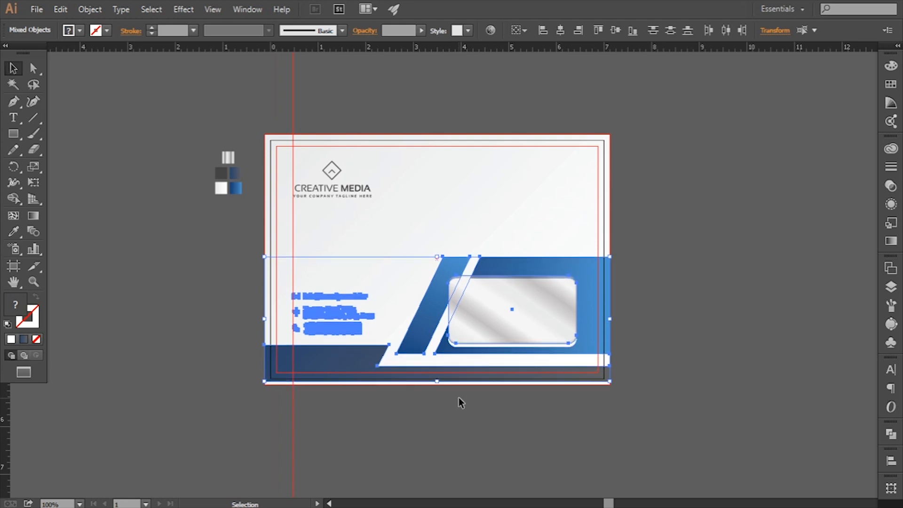
{"action": "key", "text": "Up"}
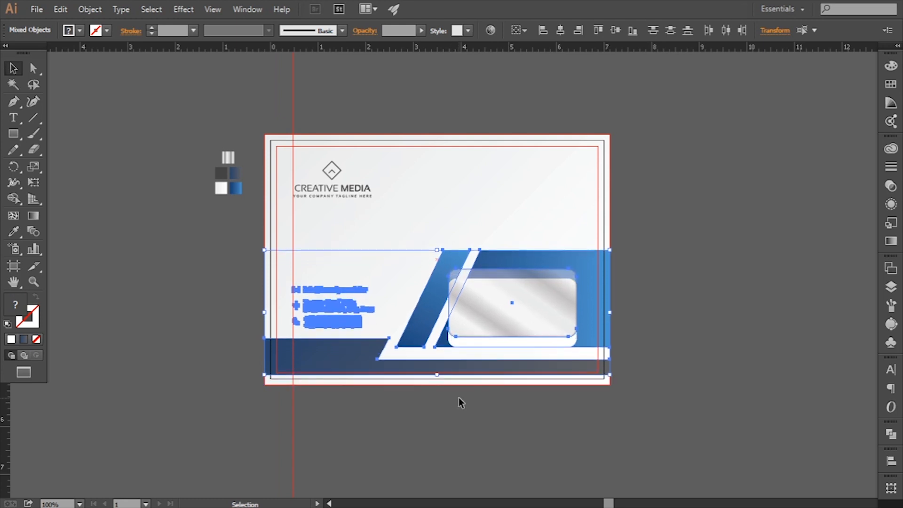
{"action": "key", "text": "Up"}
{"action": "key", "text": "Up"}
{"action": "key", "text": "Up"}
{"action": "key", "text": "Up"}
{"action": "key", "text": "Up"}
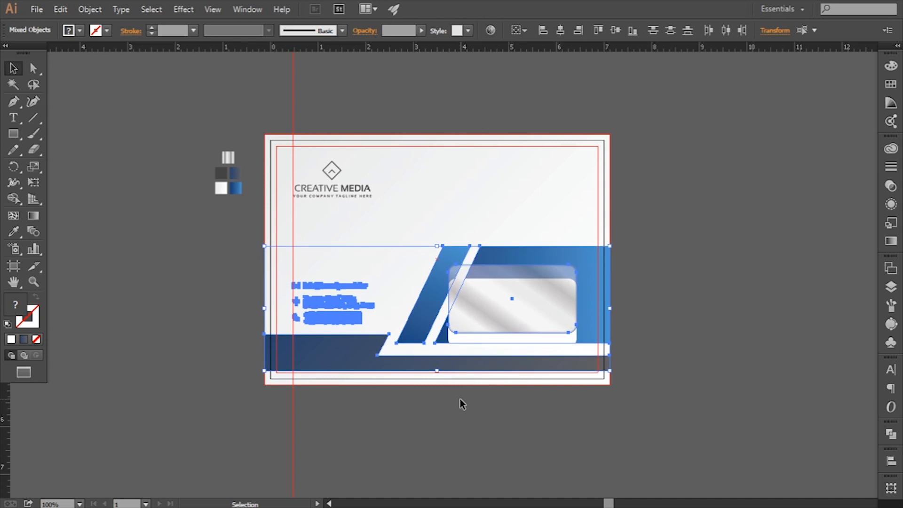
{"action": "key", "text": "Down"}
{"action": "key", "text": "Down"}
{"action": "key", "text": "Up"}
{"action": "key", "text": "Up"}
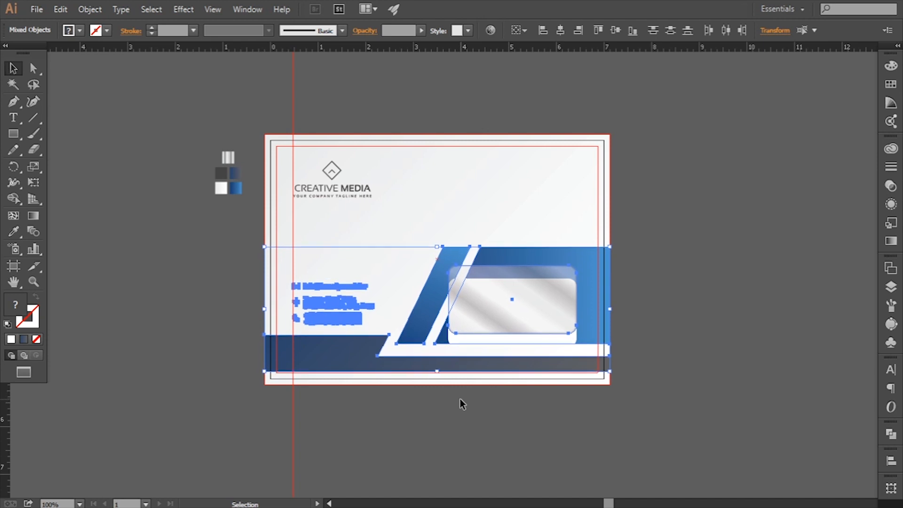
{"action": "key", "text": "Down"}
{"action": "key", "text": "Down"}
{"action": "key", "text": "Down"}
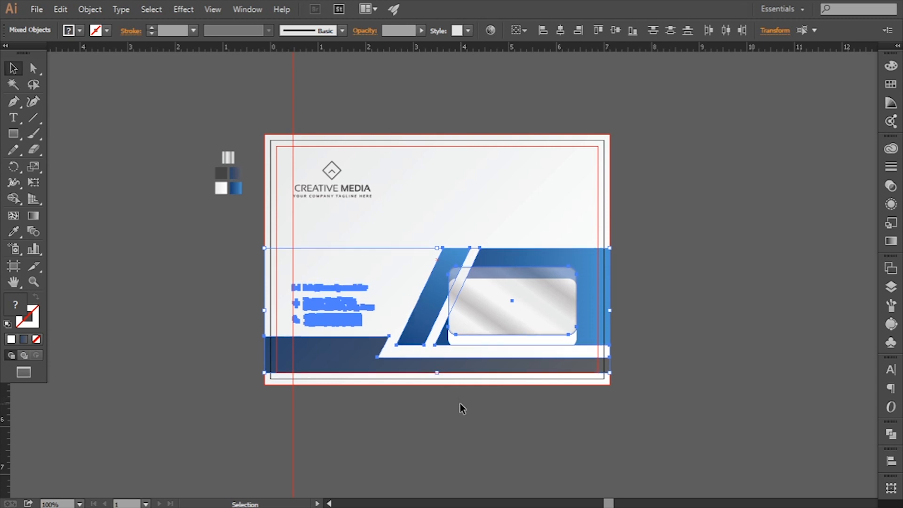
{"action": "left_click", "coordinate": [460, 406]}
Move the footer band's two lower corner anchors down to the bottom bleed edge.
{"action": "left_click", "coordinate": [40, 69]}
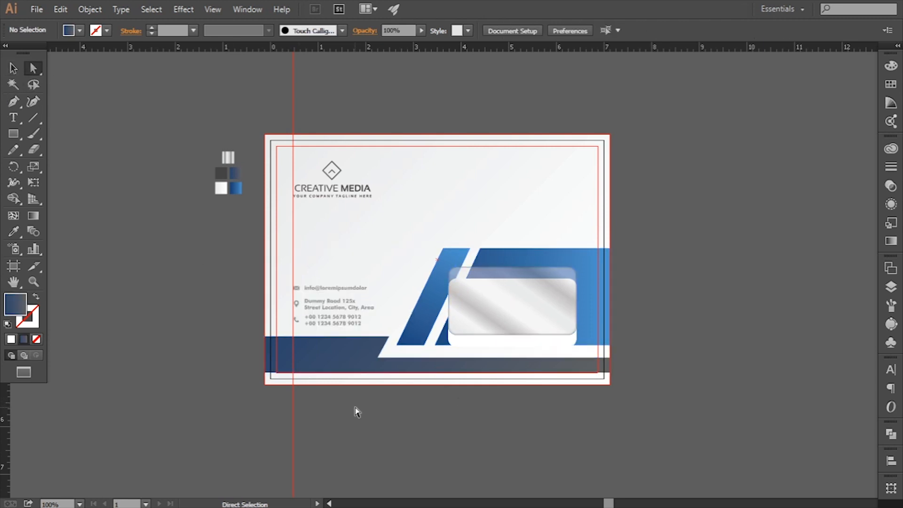
{"action": "key", "text": "ctrl+plus"}
{"action": "left_click", "coordinate": [203, 419]}
{"action": "left_click_drag", "start_coordinate": [178, 423], "coordinate": [174, 441]}
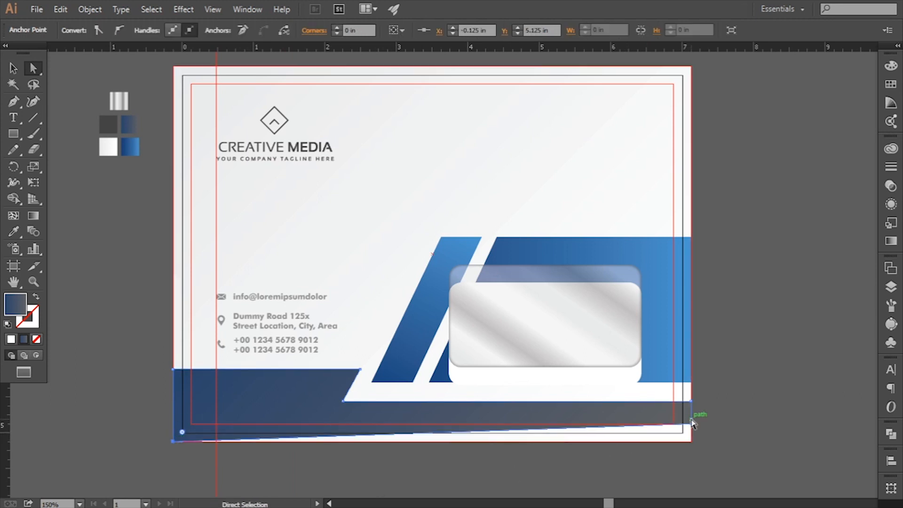
{"action": "left_click_drag", "start_coordinate": [690, 423], "coordinate": [691, 442]}
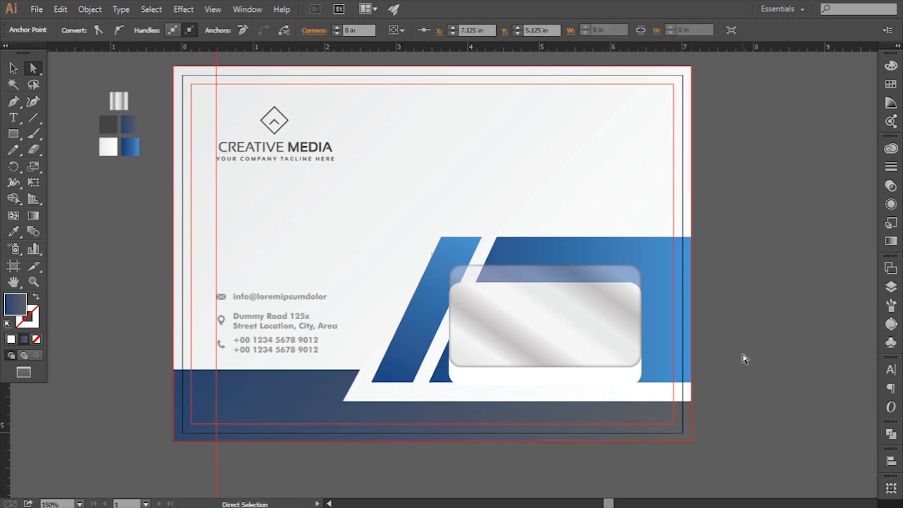
{"action": "left_click", "coordinate": [729, 316]}
Select the top anchor points of both slanted blue shapes and nudge them upward to make the shapes taller.
{"action": "scroll", "coordinate": [729, 316], "scroll_direction": "up", "scroll_amount": 3}
{"action": "left_click", "coordinate": [442, 308]}
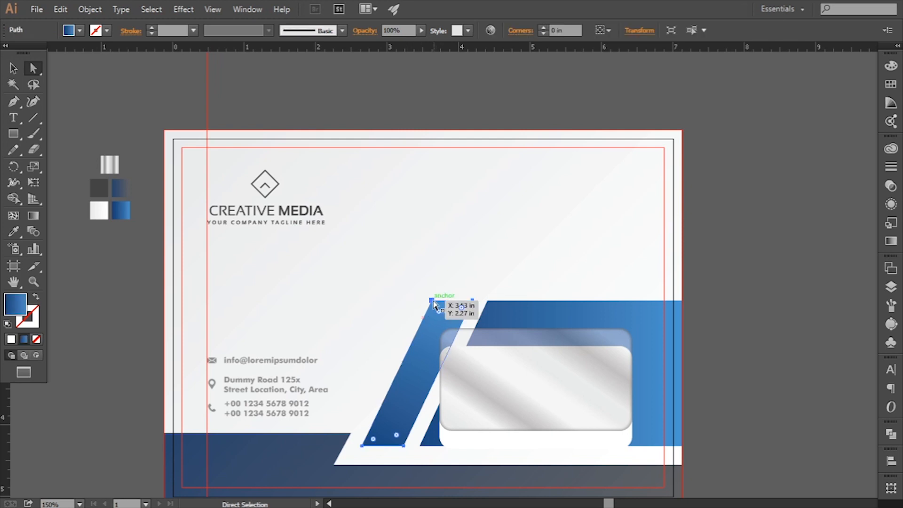
{"action": "left_click", "coordinate": [431, 300]}
{"action": "left_click", "coordinate": [472, 300], "text": "shift"}
{"action": "left_click", "coordinate": [489, 305], "text": "shift"}
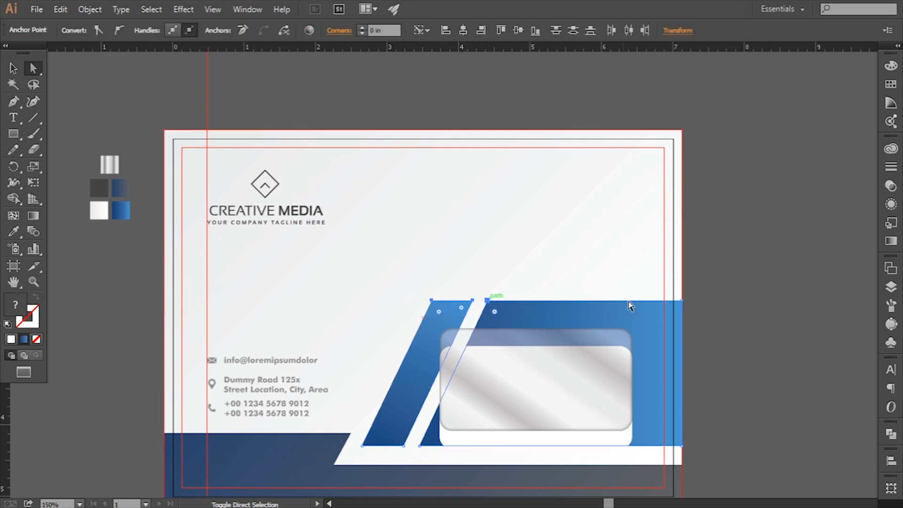
{"action": "key", "text": "Up"}
{"action": "key", "text": "Up"}
{"action": "key", "text": "Up"}
{"action": "key", "text": "Up"}
{"action": "key", "text": "Up"}
{"action": "key", "text": "Up"}
{"action": "key", "text": "Up"}
{"action": "key", "text": "Up"}
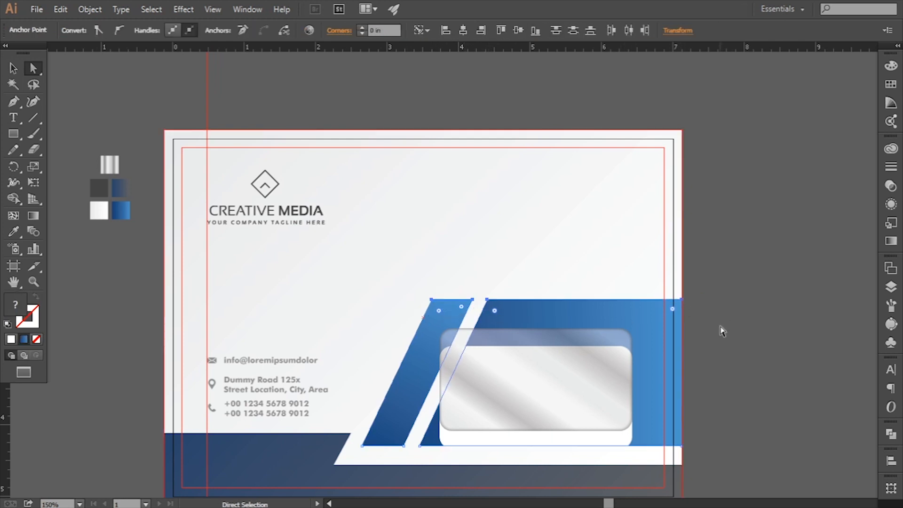
{"action": "key", "text": "Up"}
{"action": "key", "text": "Up"}
{"action": "key", "text": "Up"}
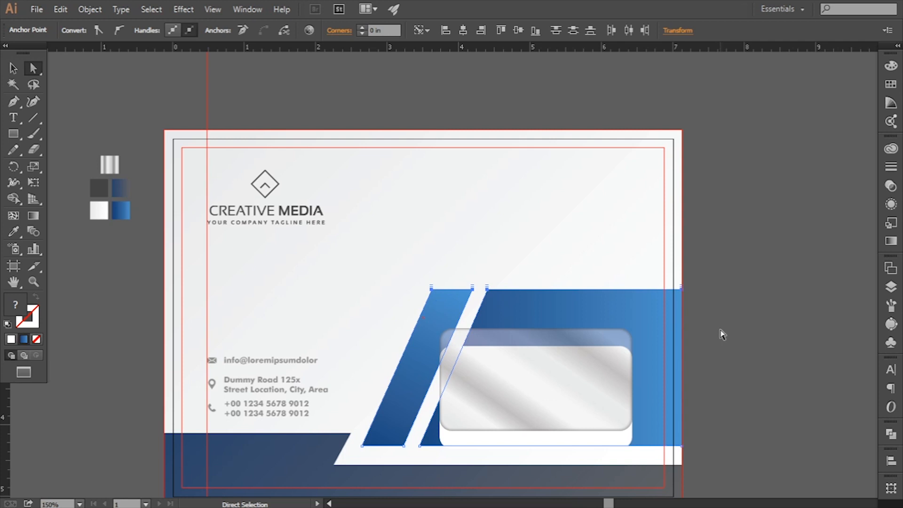
Resize the white backing rectangle so its upper and lower edges match the rounded silver panel.
{"action": "left_click", "coordinate": [720, 330]}
{"action": "left_click_drag", "start_coordinate": [702, 347], "coordinate": [658, 313]}
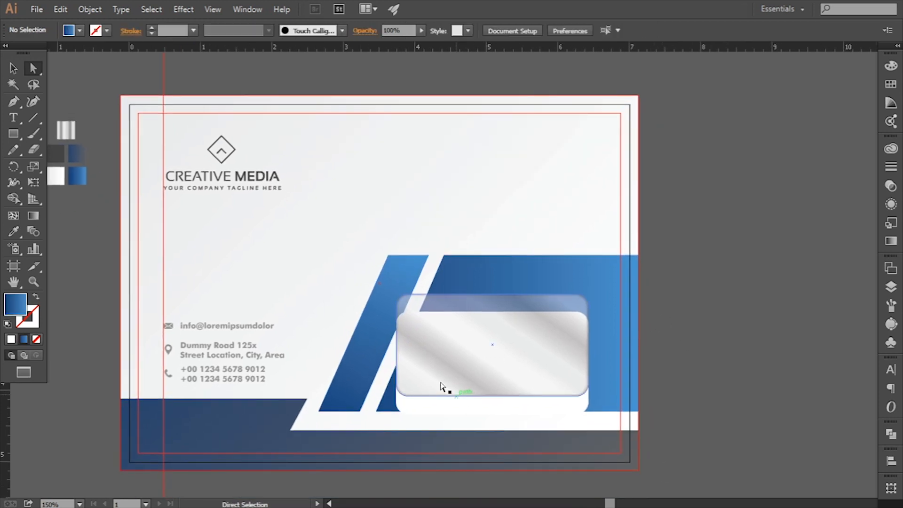
{"action": "left_click", "coordinate": [11, 69]}
{"action": "left_click", "coordinate": [400, 410]}
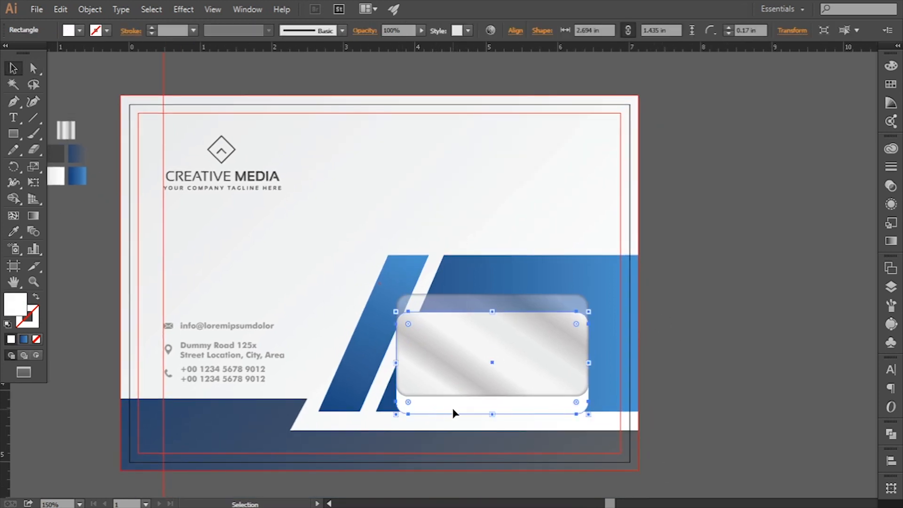
{"action": "left_click_drag", "start_coordinate": [492, 312], "coordinate": [492, 294]}
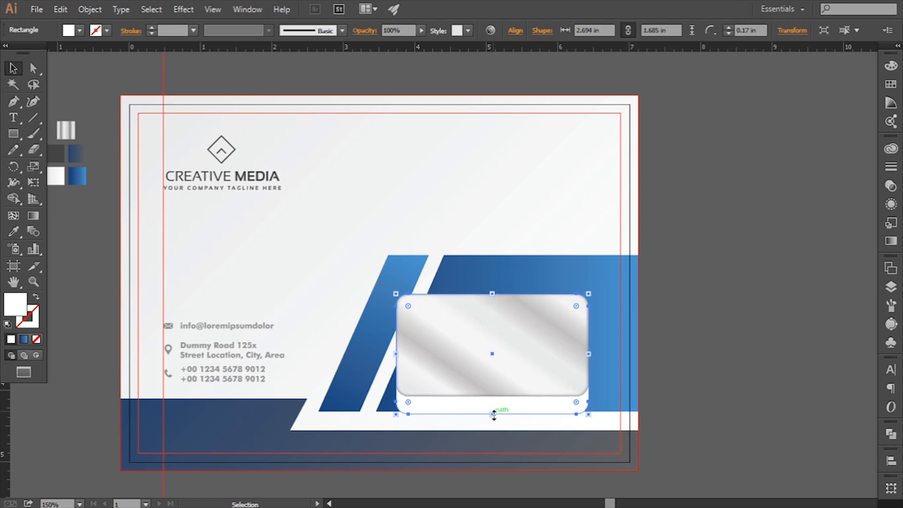
{"action": "left_click_drag", "start_coordinate": [492, 414], "coordinate": [495, 397]}
Select the silver panel together with its white backing rectangle and nudge both upward within the blue shape.
{"action": "left_click", "coordinate": [891, 287]}
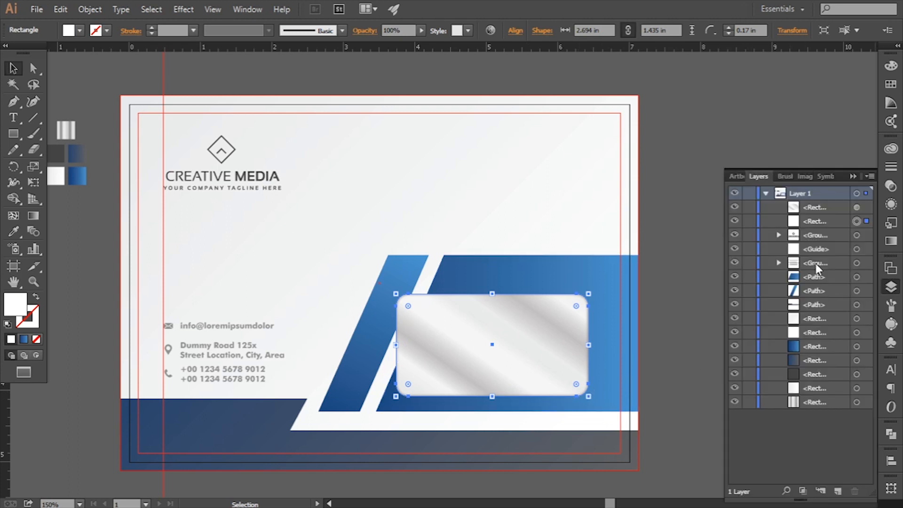
{"action": "left_click", "coordinate": [857, 207], "text": "shift"}
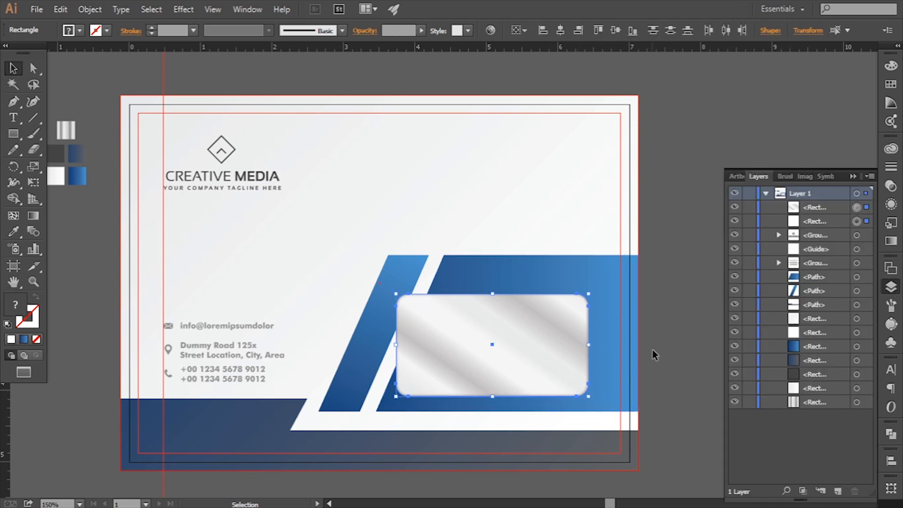
{"action": "key", "text": "Up"}
{"action": "key", "text": "Up"}
{"action": "key", "text": "Up"}
{"action": "key", "text": "Up"}
{"action": "key", "text": "Up"}
{"action": "key", "text": "Up"}
{"action": "key", "text": "Up"}
{"action": "key", "text": "Up"}
{"action": "key", "text": "Up"}
{"action": "key", "text": "Up"}
{"action": "key", "text": "Down"}
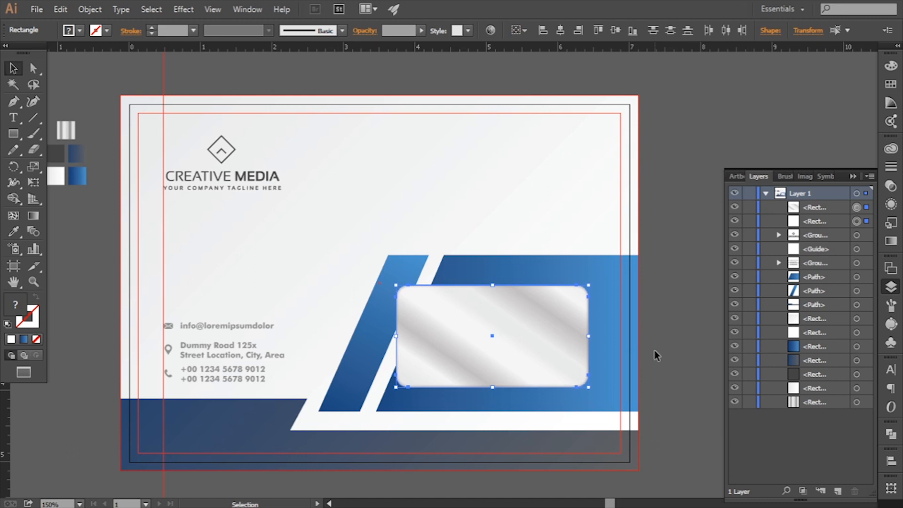
{"action": "key", "text": "Down"}
Stretch the silver panel and its white backing taller from the lower edge, and nudge both up to centre them vertically on the blue shape.
{"action": "left_click_drag", "start_coordinate": [495, 390], "coordinate": [492, 391]}
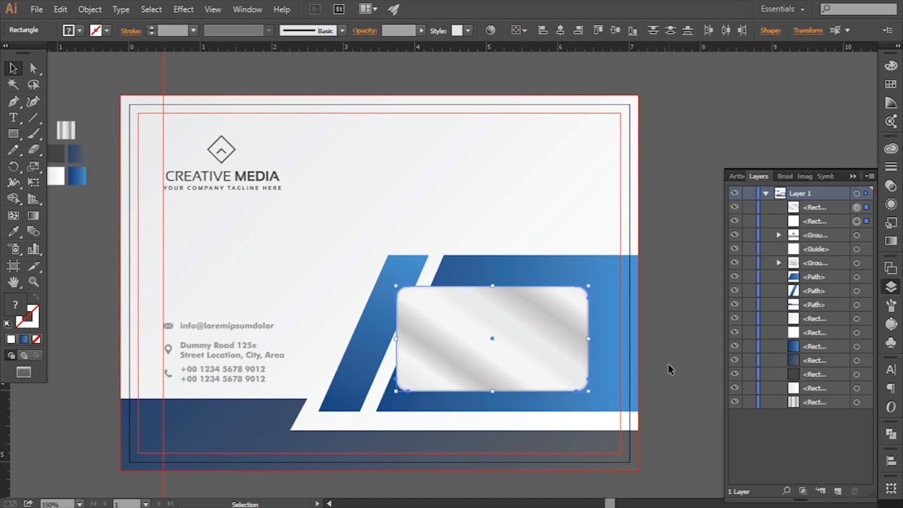
{"action": "left_click_drag", "start_coordinate": [493, 391], "coordinate": [492, 397]}
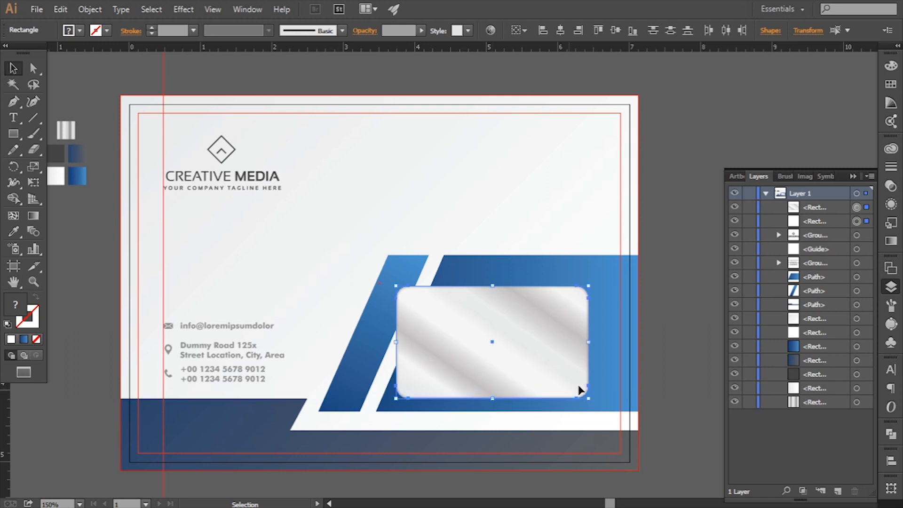
{"action": "key", "text": "Up"}
{"action": "key", "text": "Up"}
{"action": "key", "text": "Up"}
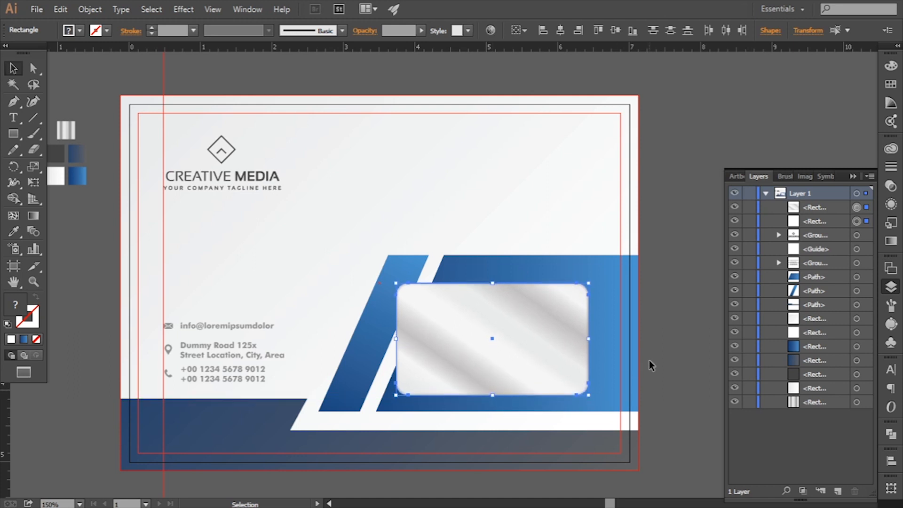
{"action": "key", "text": "Up"}
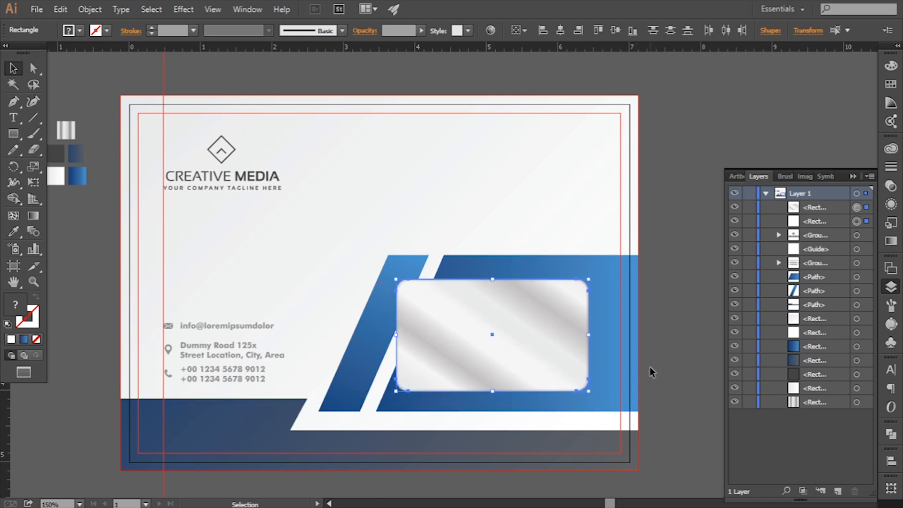
{"action": "left_click", "coordinate": [640, 366]}
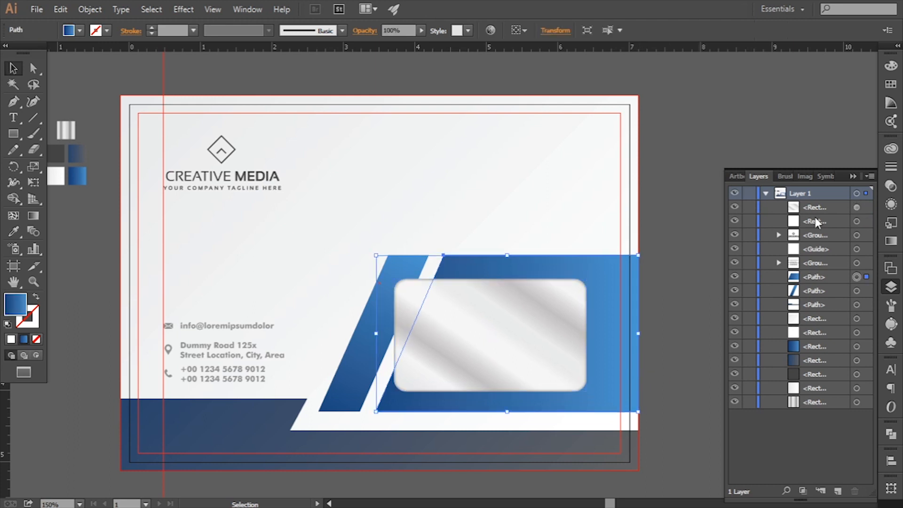
{"action": "left_click", "coordinate": [852, 176]}
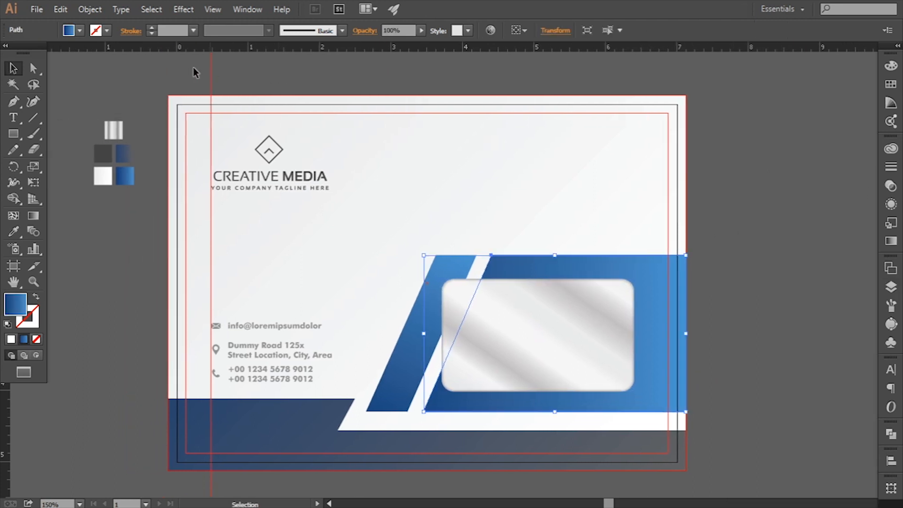
Hide the vertical guide and scale up the contact details group and the Creative Media logo slightly.
{"action": "left_click", "coordinate": [318, 94]}
{"action": "key", "text": "ctrl+;"}
{"action": "left_click", "coordinate": [308, 328]}
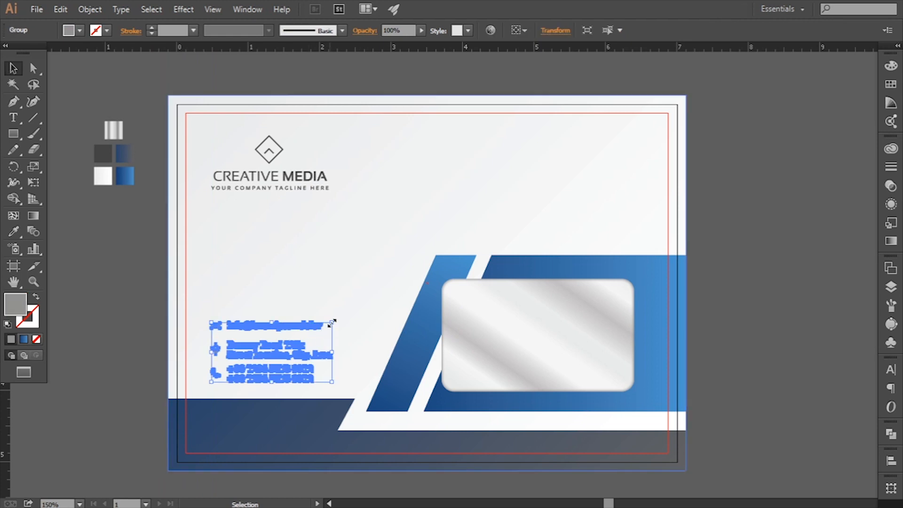
{"action": "left_click_drag", "start_coordinate": [332, 322], "coordinate": [343, 318]}
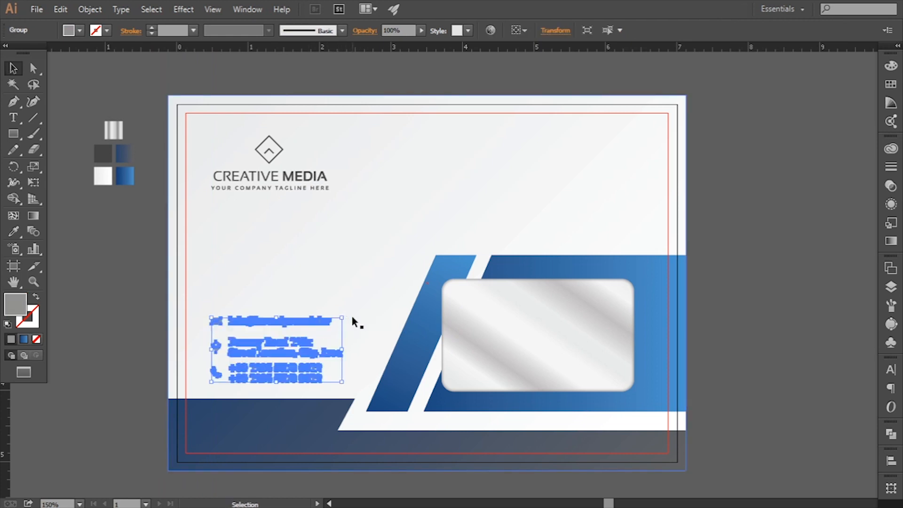
{"action": "left_click", "coordinate": [314, 177]}
{"action": "left_click_drag", "start_coordinate": [335, 192], "coordinate": [338, 194]}
{"action": "left_click", "coordinate": [773, 293]}
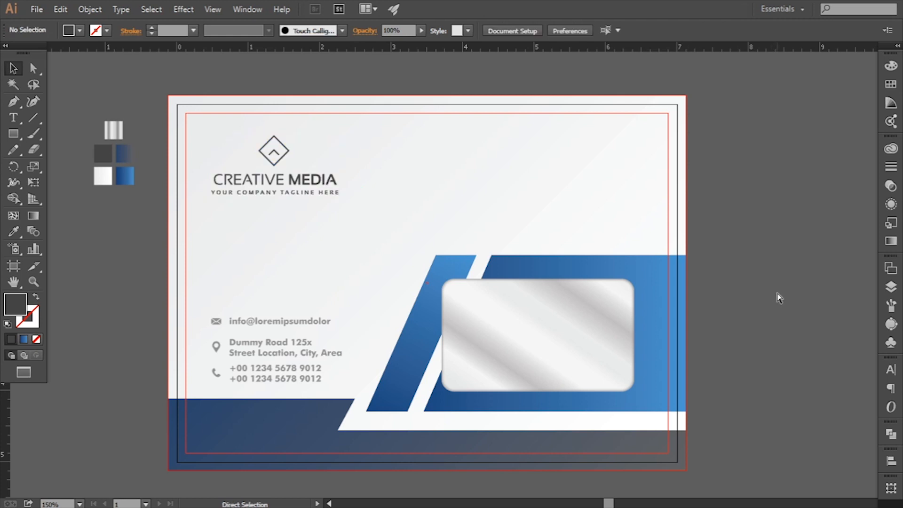
Scale the contact details group and the Creative Media logo down slightly, keeping their shared left edge.
{"action": "key", "text": "ctrl+minus"}
{"action": "key", "text": "ctrl+minus"}
{"action": "key", "text": "ctrl+minus"}
{"action": "key", "text": "ctrl+plus"}
{"action": "key", "text": "ctrl+plus"}
{"action": "key", "text": "ctrl+plus"}
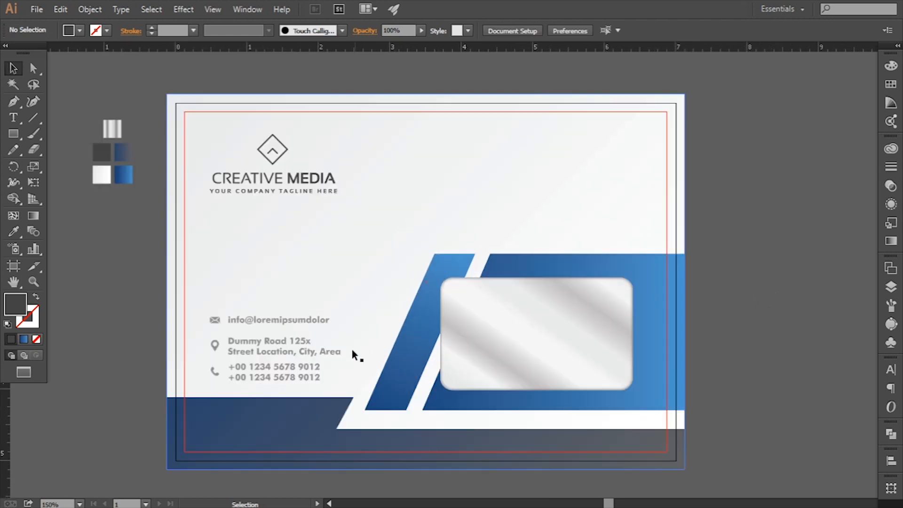
{"action": "left_click", "coordinate": [339, 352]}
{"action": "left_click_drag", "start_coordinate": [336, 378], "coordinate": [337, 384]}
{"action": "left_click", "coordinate": [328, 192]}
{"action": "left_click_drag", "start_coordinate": [339, 195], "coordinate": [329, 188]}
{"action": "left_click", "coordinate": [808, 275]}
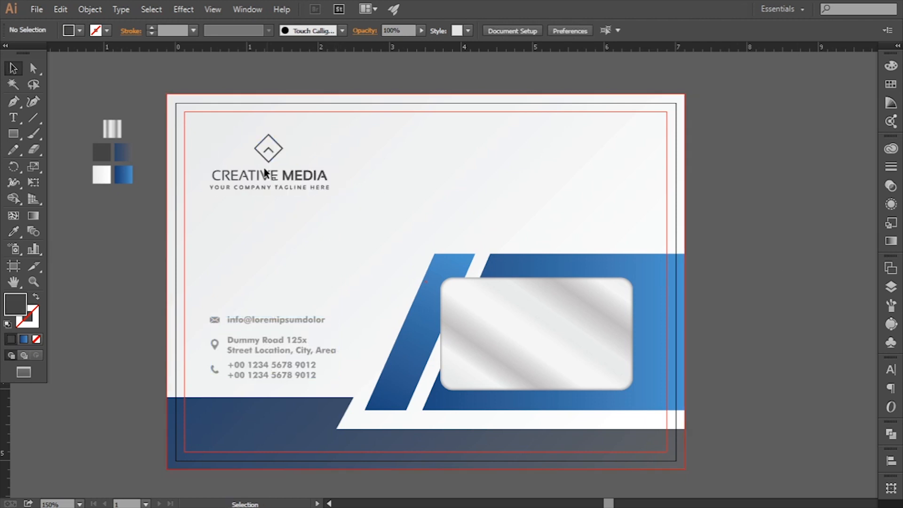
Select the logo and contact details together to examine how they line up within the layout.
{"action": "left_click", "coordinate": [265, 173]}
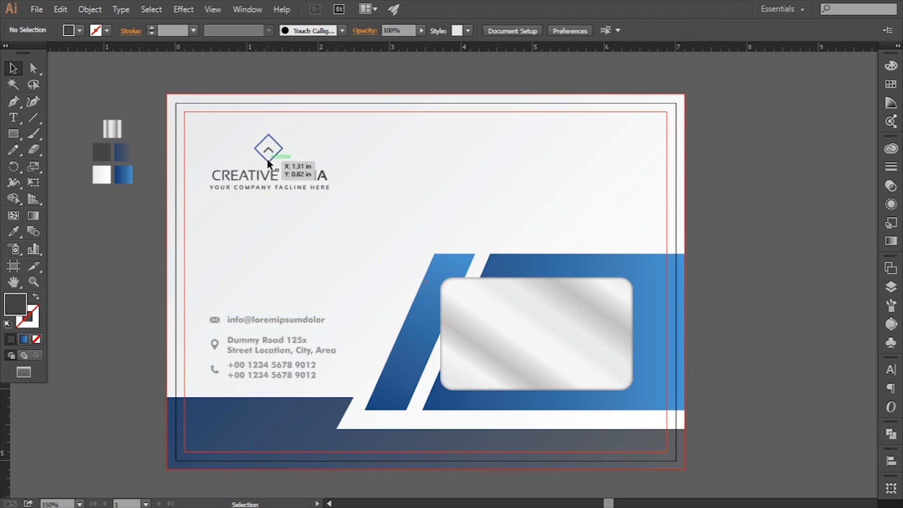
{"action": "left_click", "coordinate": [734, 252]}
{"action": "key", "text": "ctrl+minus"}
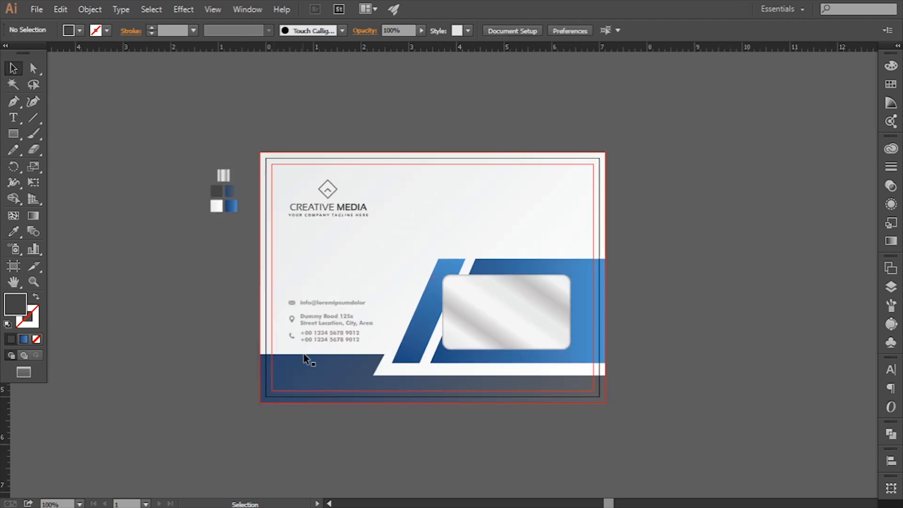
{"action": "left_click", "coordinate": [329, 339]}
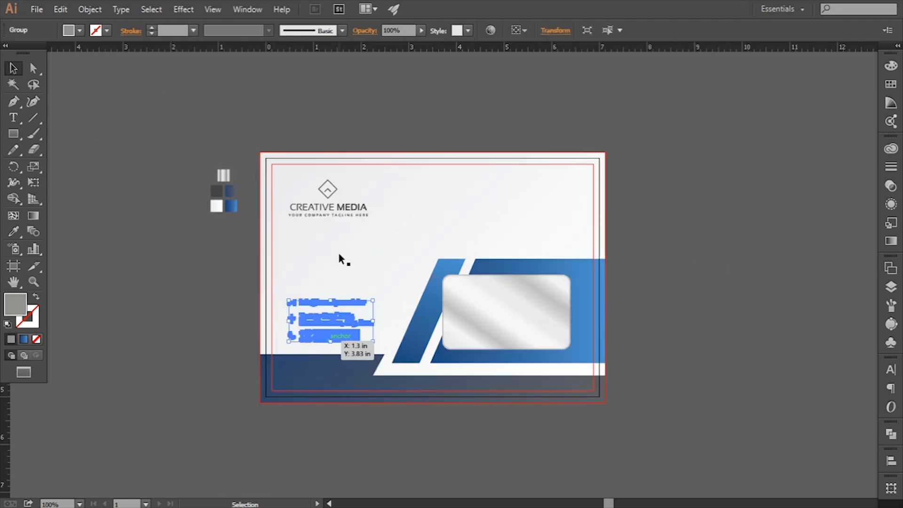
{"action": "left_click", "coordinate": [336, 215], "text": "shift"}
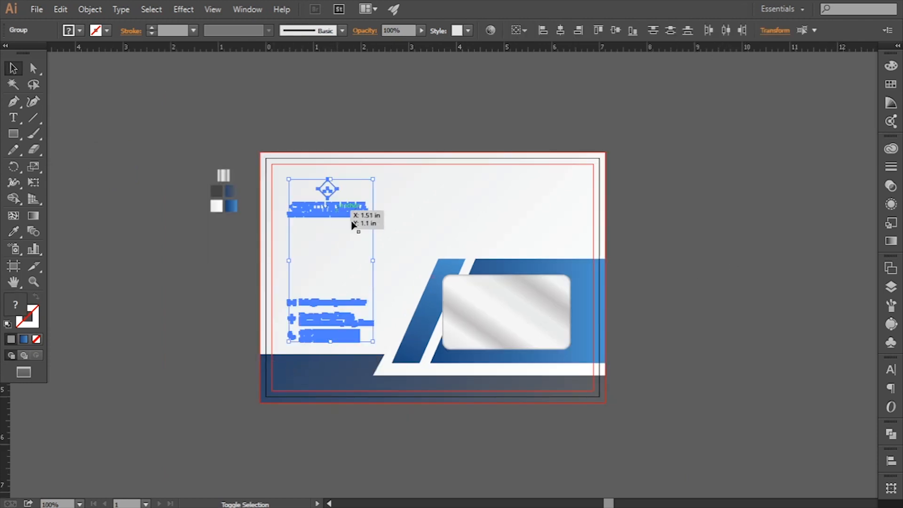
{"action": "left_click", "coordinate": [636, 289]}
{"action": "key", "text": "ctrl+plus"}
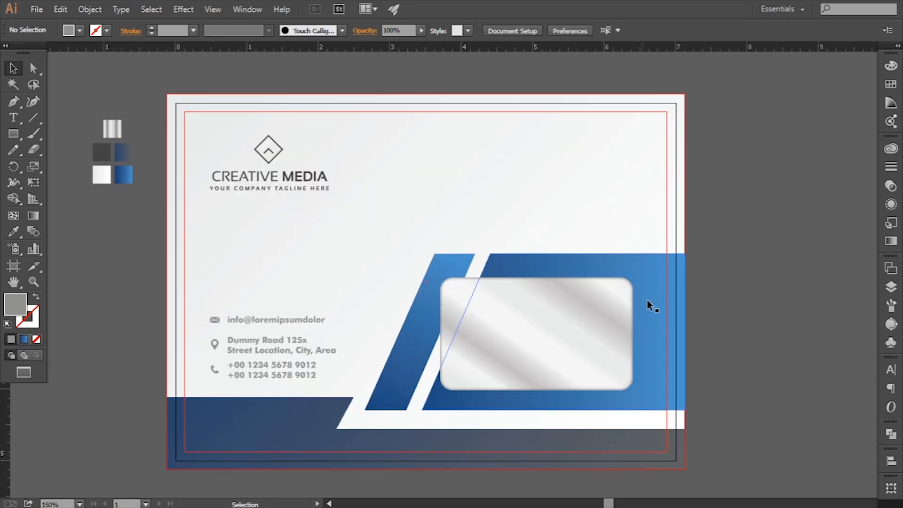
Delete the colour and gradient swatch squares beside the artboard.
{"action": "left_click_drag", "start_coordinate": [633, 300], "coordinate": [673, 290]}
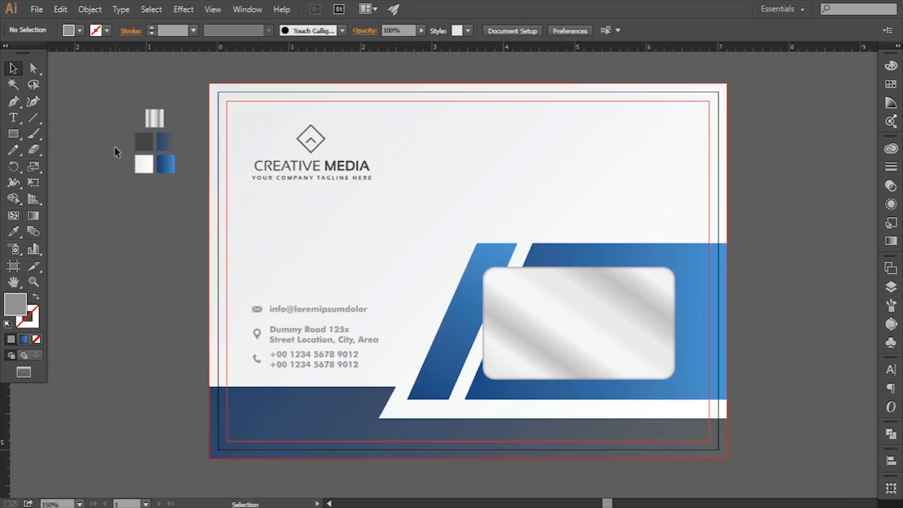
{"action": "left_click_drag", "start_coordinate": [179, 197], "coordinate": [179, 196]}
{"action": "key", "text": "Delete"}
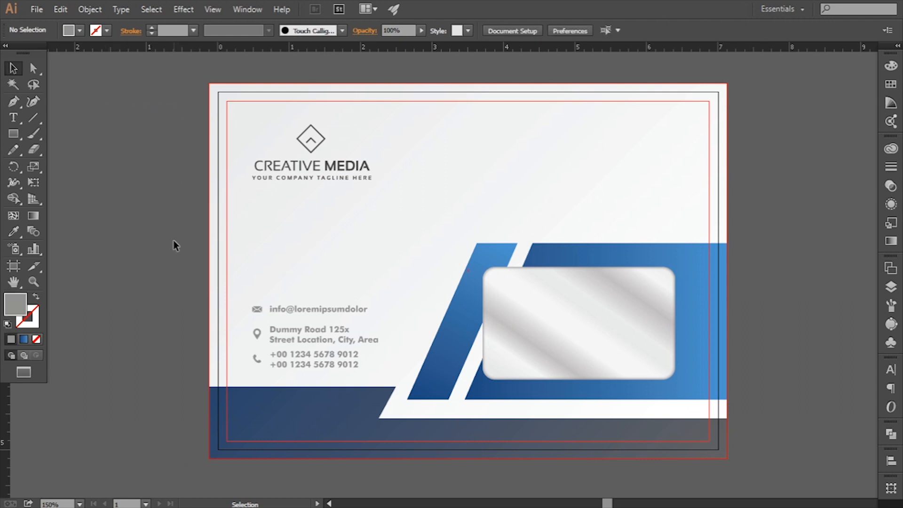